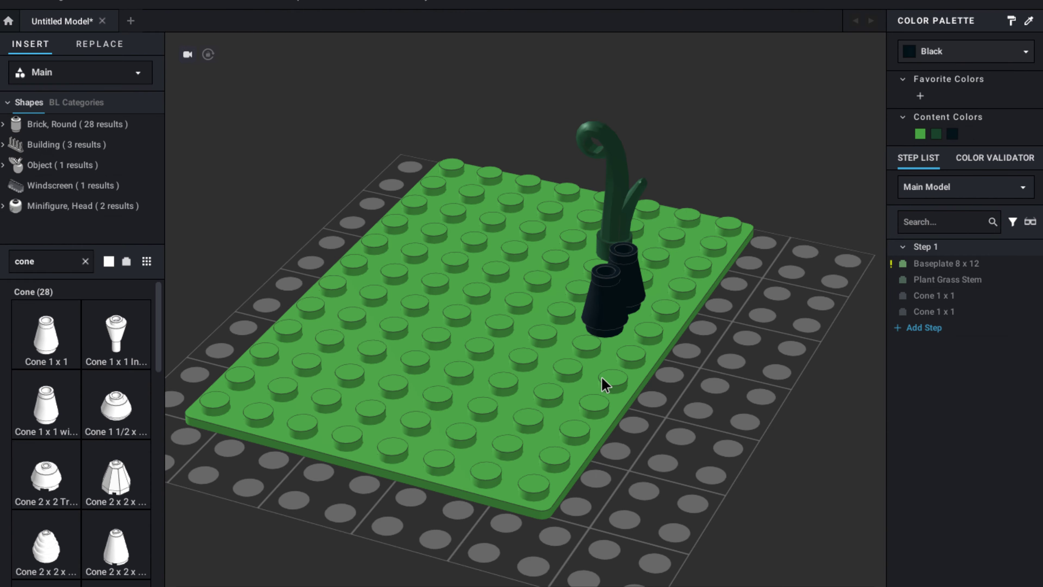
Look through the cone parts, then search the parts library for "circle" and check the results.
right_click_drag(605, 384, 349, 501)
scroll(135, 426, "down", 10)
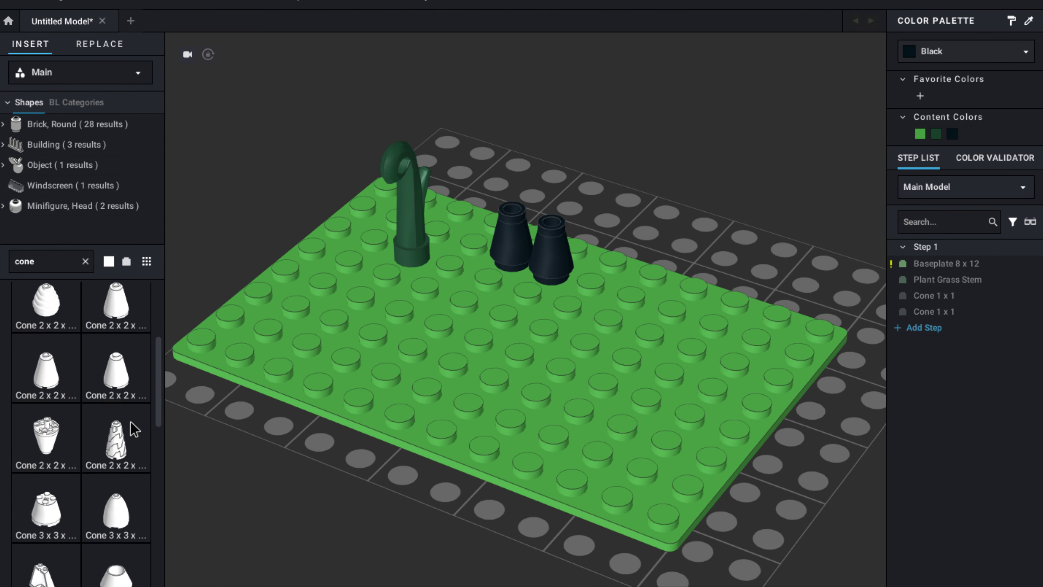
left_click(85, 262)
type("circle")
scroll(84, 358, "down", 5)
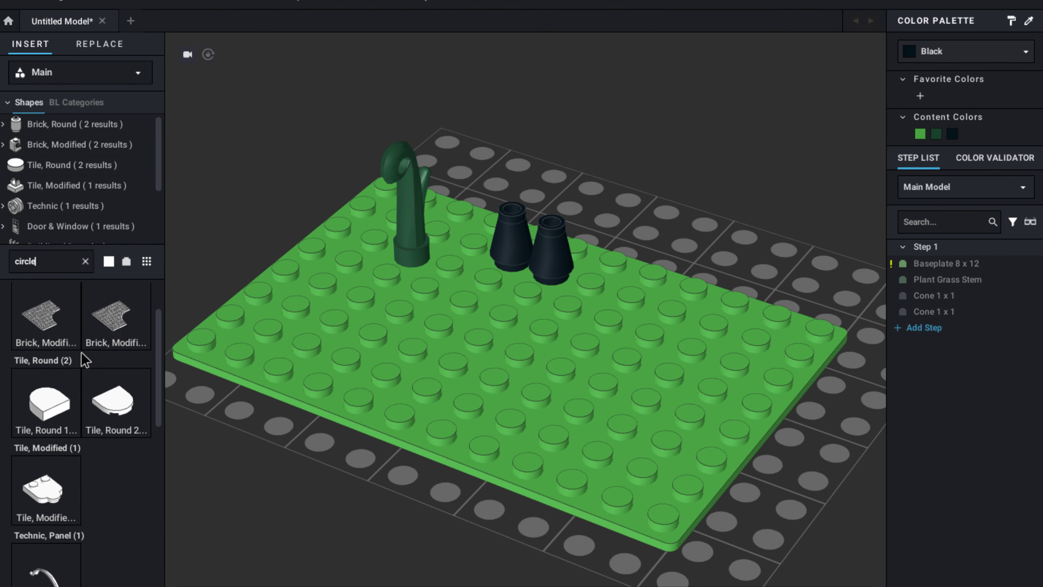
Place a Plate, Round 2 x 2 on the baseplate in front of the black cones and colour it Medium Green.
left_click(85, 261)
left_click(82, 151)
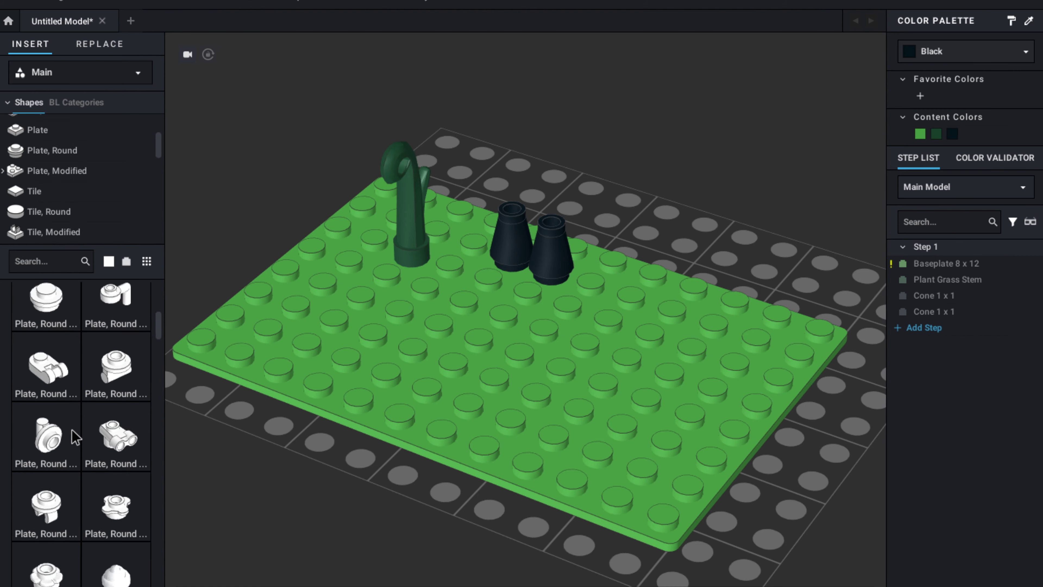
scroll(74, 438, "down", 3)
left_click_drag(122, 486, 506, 295)
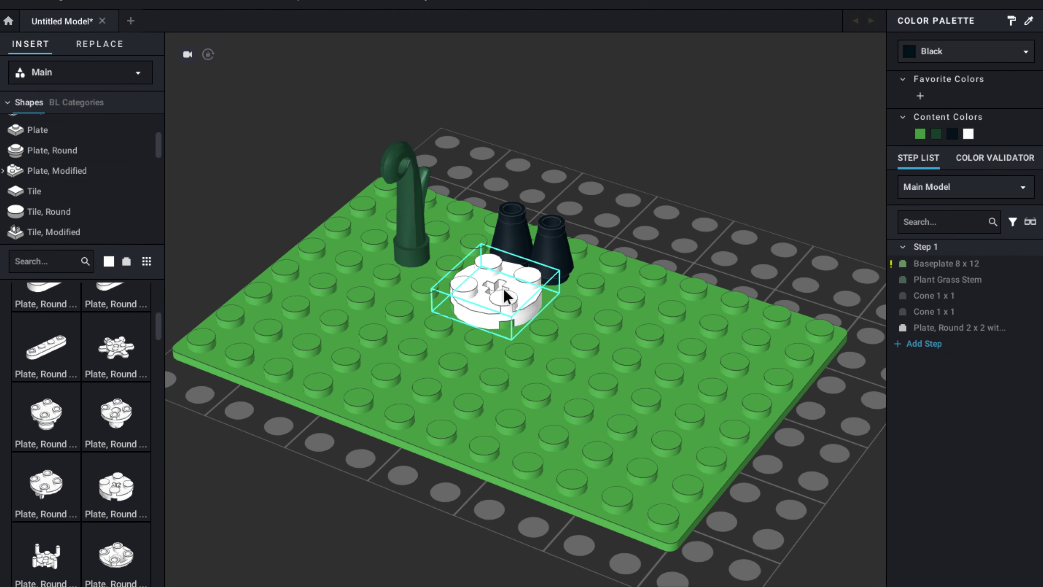
left_click(919, 54)
left_click(973, 181)
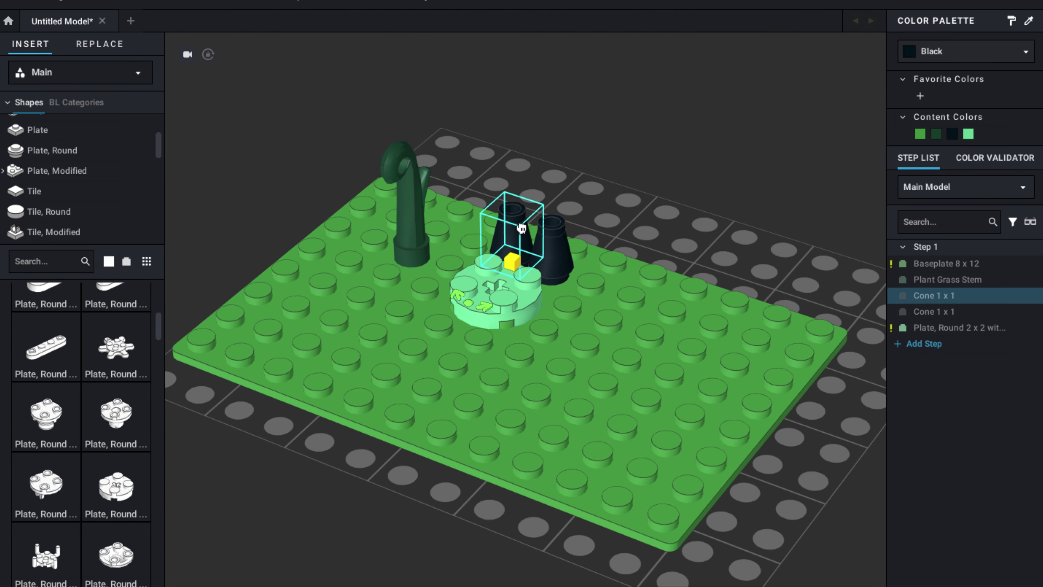
Duplicate the two black cones onto the opposite side of the round plate.
left_click(696, 163)
right_click_drag(696, 162, 668, 158)
scroll(64, 404, "down", 3)
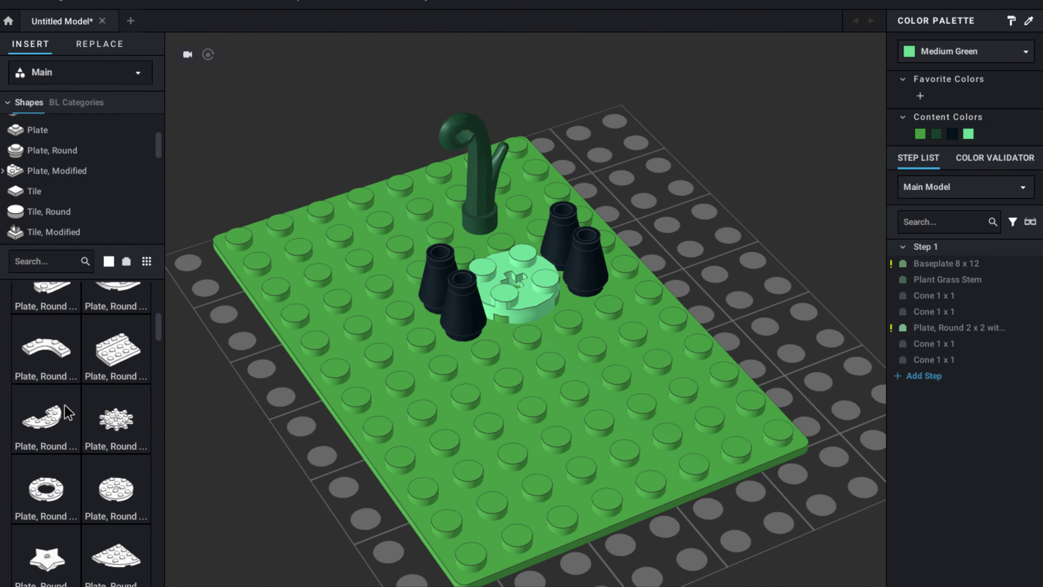
Place two Plate, Round 1 x 1 parts side by side on the empty part of the baseplate and colour them Black.
scroll(65, 396, "down", 3)
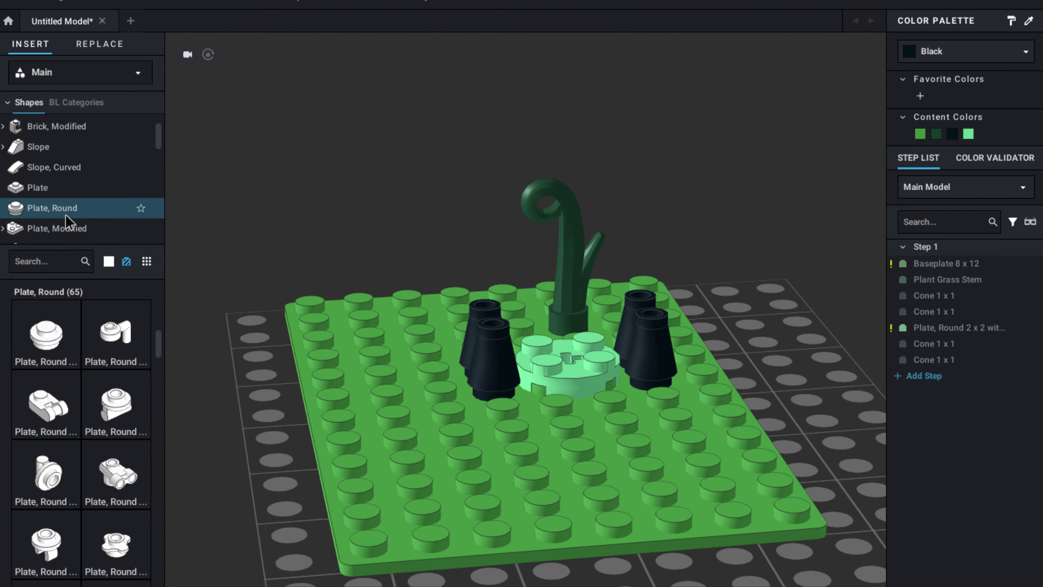
scroll(86, 453, "down", 4)
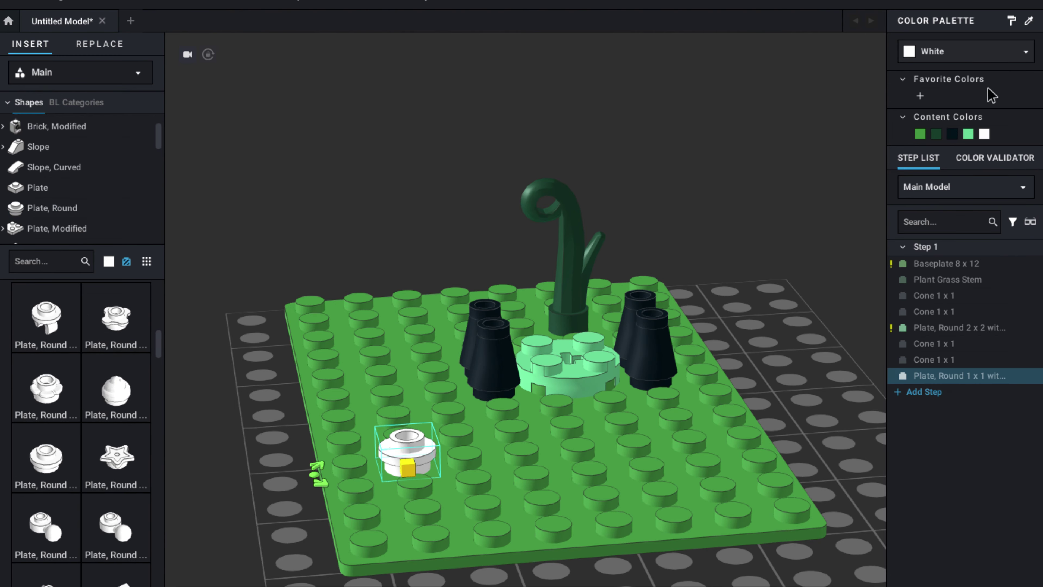
left_click(952, 133)
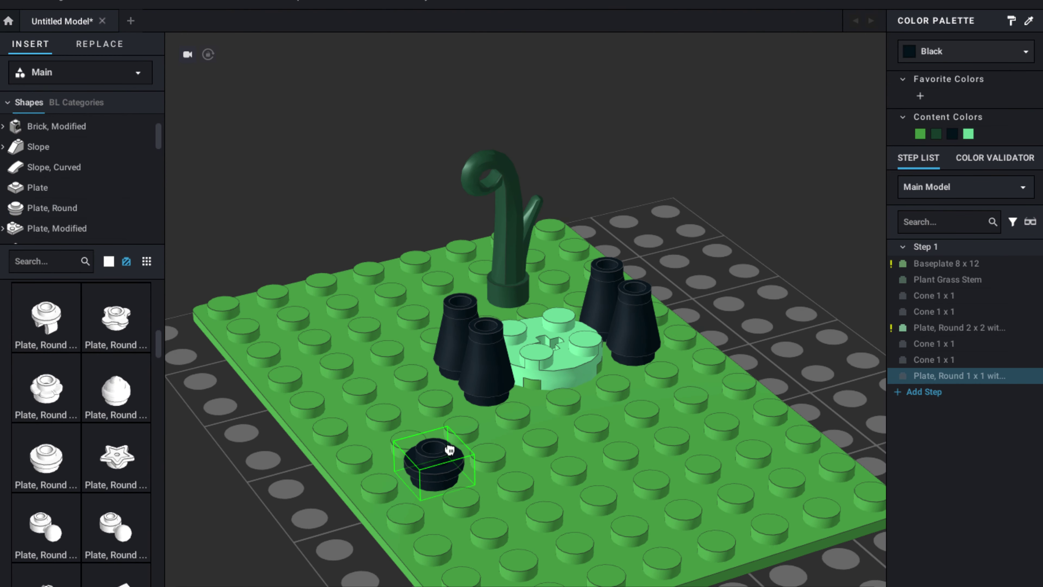
left_click(43, 209)
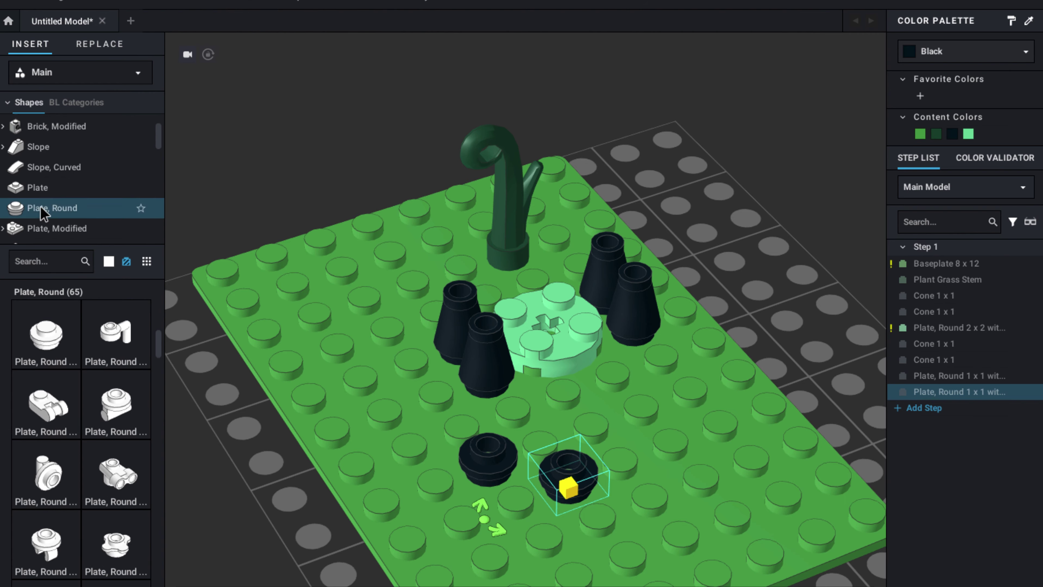
Try to place a white Brick 2 x 6 from the Brick category on the baseplate beside the cones.
left_click(37, 123)
scroll(52, 378, "down", 5)
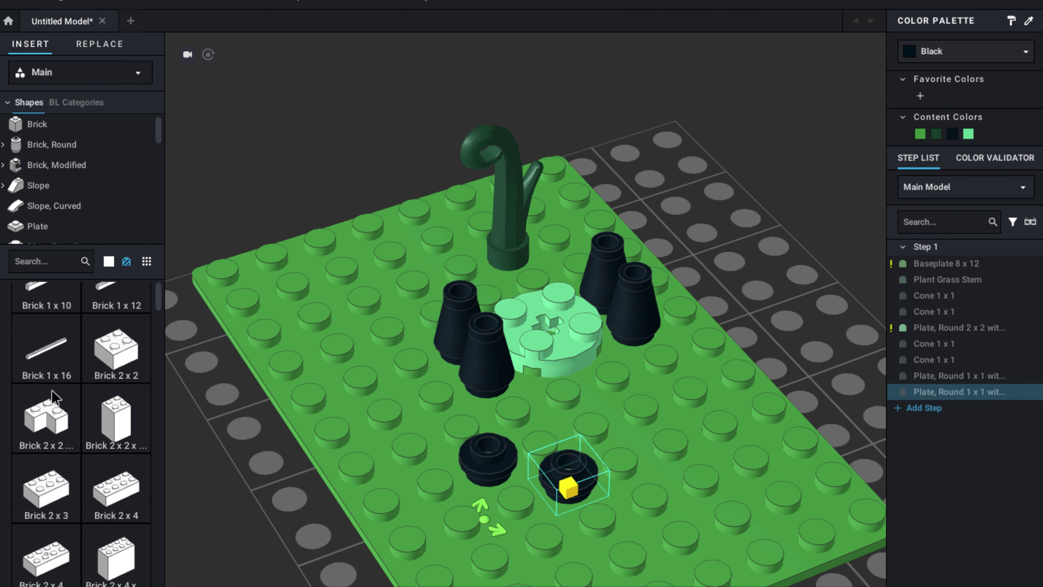
left_click(55, 566)
scroll(102, 514, "down", 1)
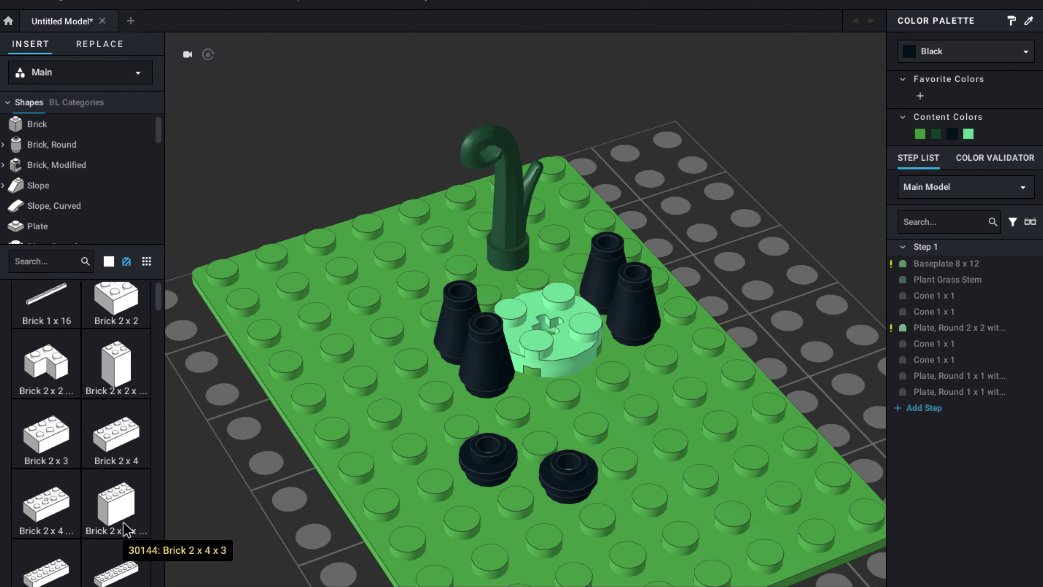
left_click(46, 554)
left_click(750, 230)
left_click_drag(750, 230, 549, 251)
key("Escape")
Browse the brick, modified plate, baseplate, bracket, wedge plate and tile parts for a piece to span the cones.
scroll(55, 470, "down", 1)
scroll(55, 452, "up", 4)
scroll(41, 226, "down", 2)
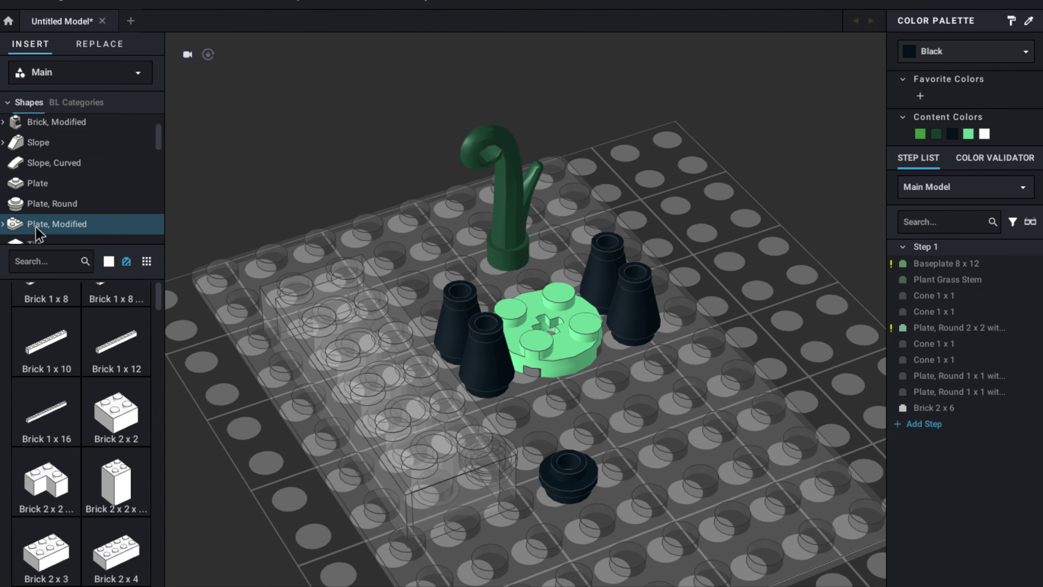
left_click(36, 228)
scroll(52, 195, "up", 1)
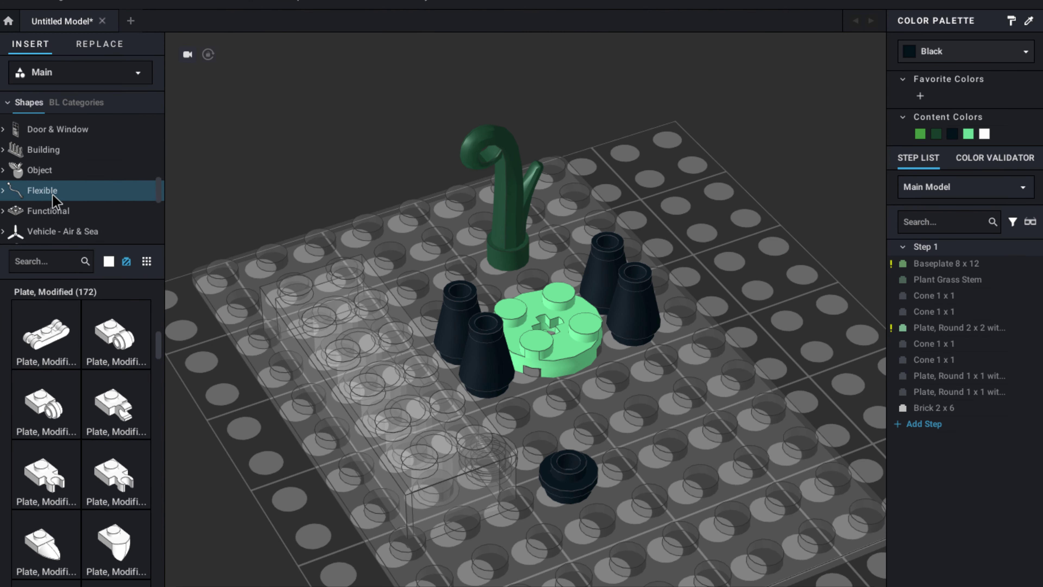
scroll(51, 406, "down", 1)
scroll(49, 411, "up", 1)
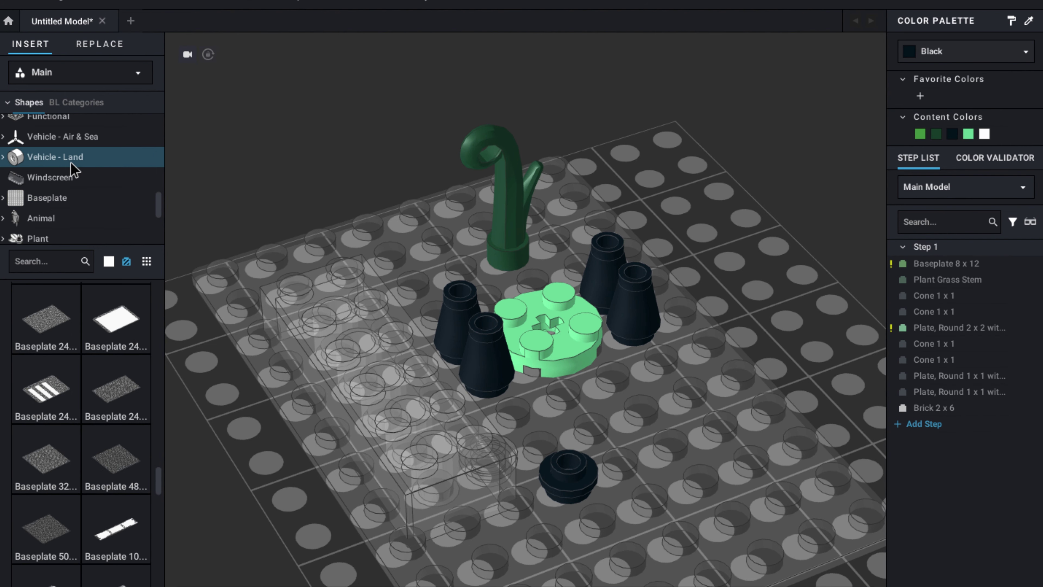
scroll(55, 180, "up", 3)
scroll(50, 468, "down", 2)
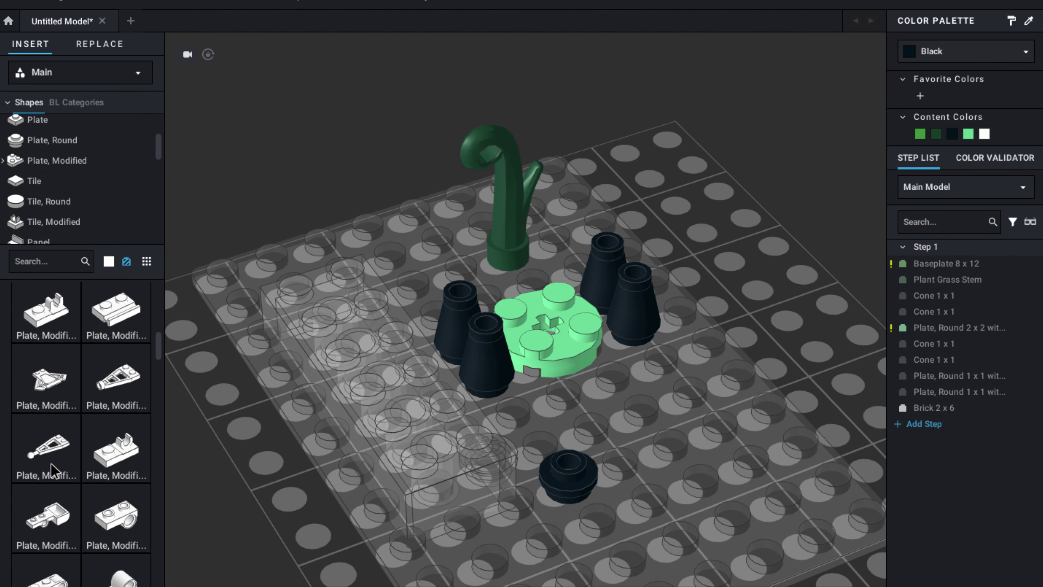
scroll(52, 469, "down", 2)
scroll(53, 470, "down", 3)
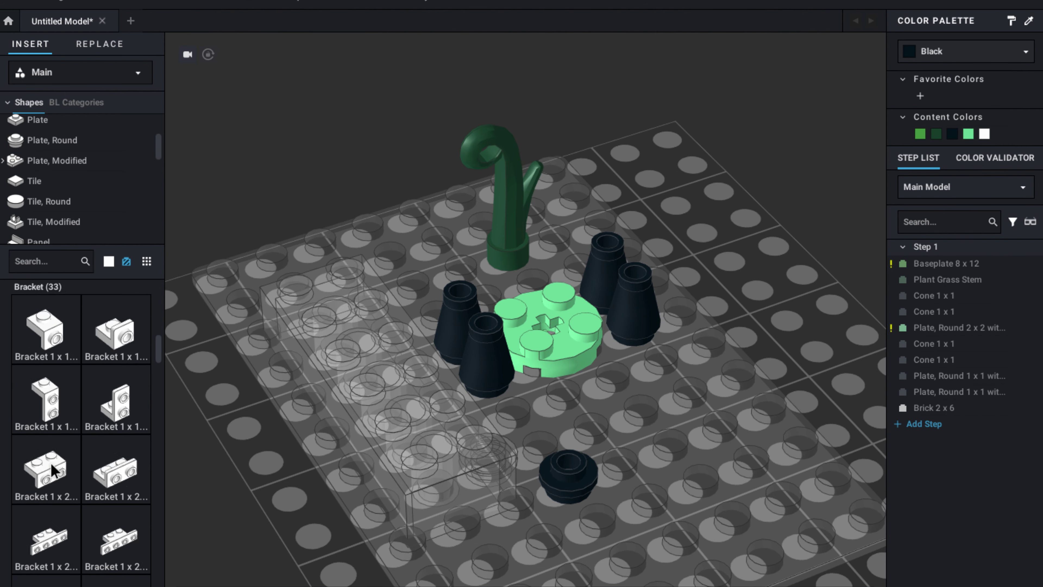
scroll(53, 470, "down", 6)
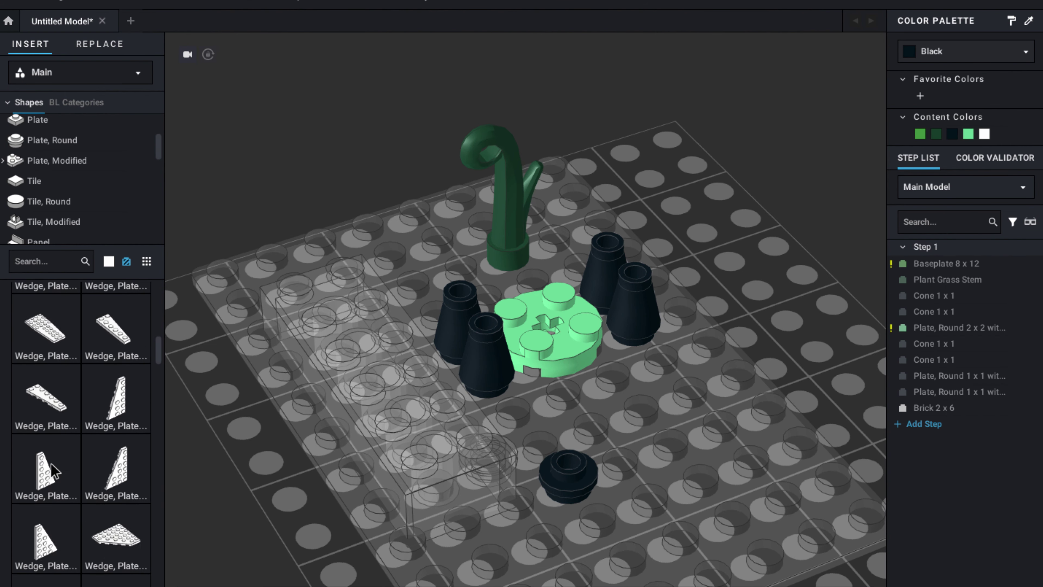
scroll(54, 469, "down", 4)
scroll(51, 464, "down", 8)
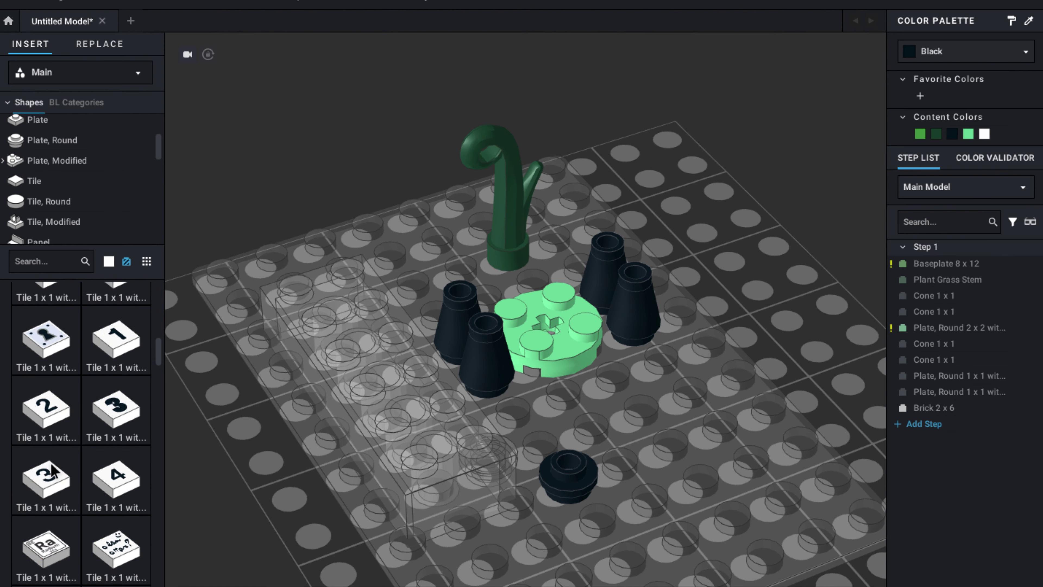
scroll(51, 461, "down", 10)
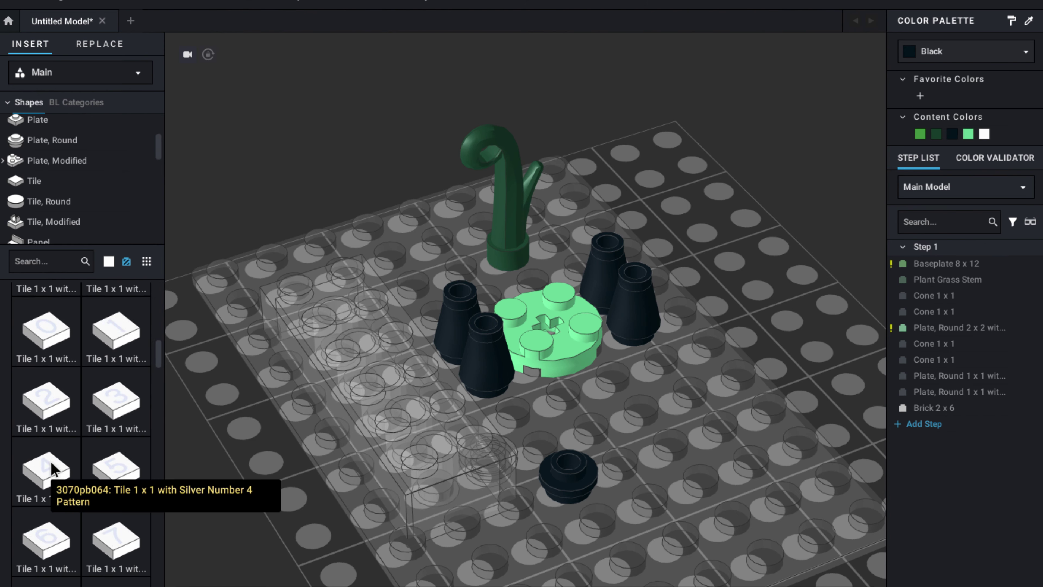
left_click(65, 222)
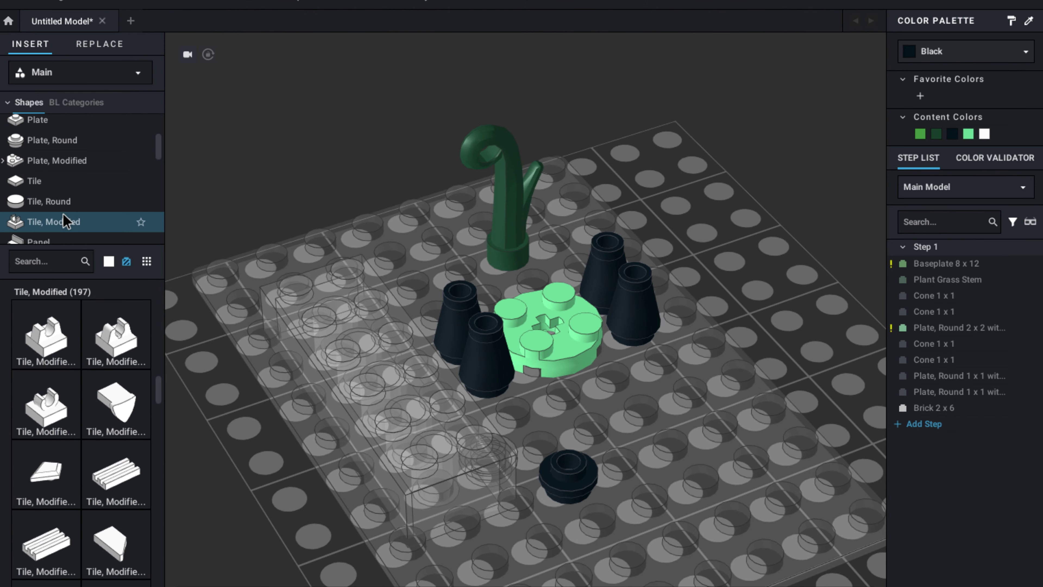
Place a white Plate 2 x 4 on top of the four black cones.
scroll(87, 479, "down", 4)
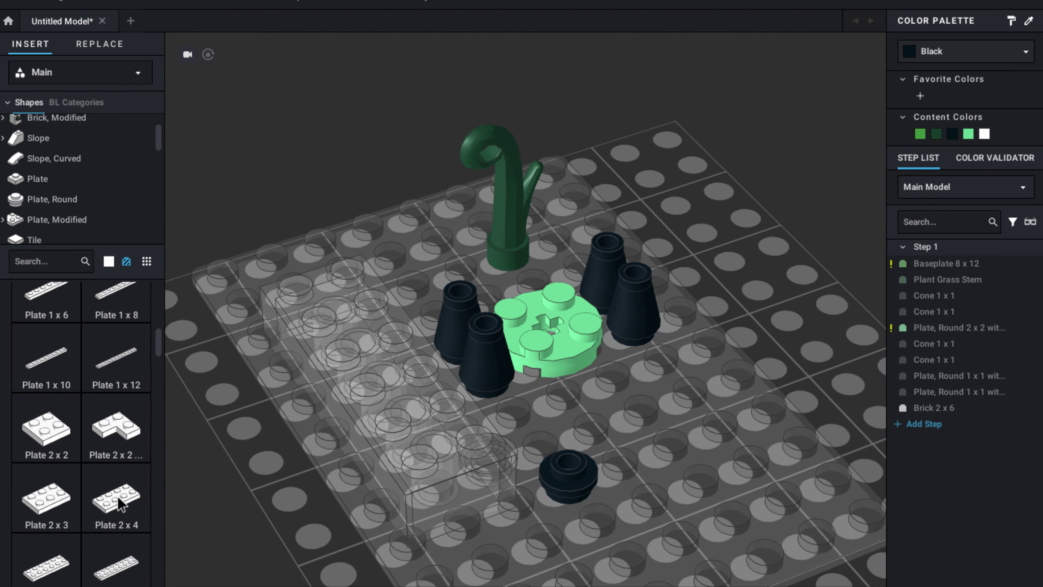
left_click_drag(117, 504, 559, 275)
right_click_drag(434, 490, 510, 469)
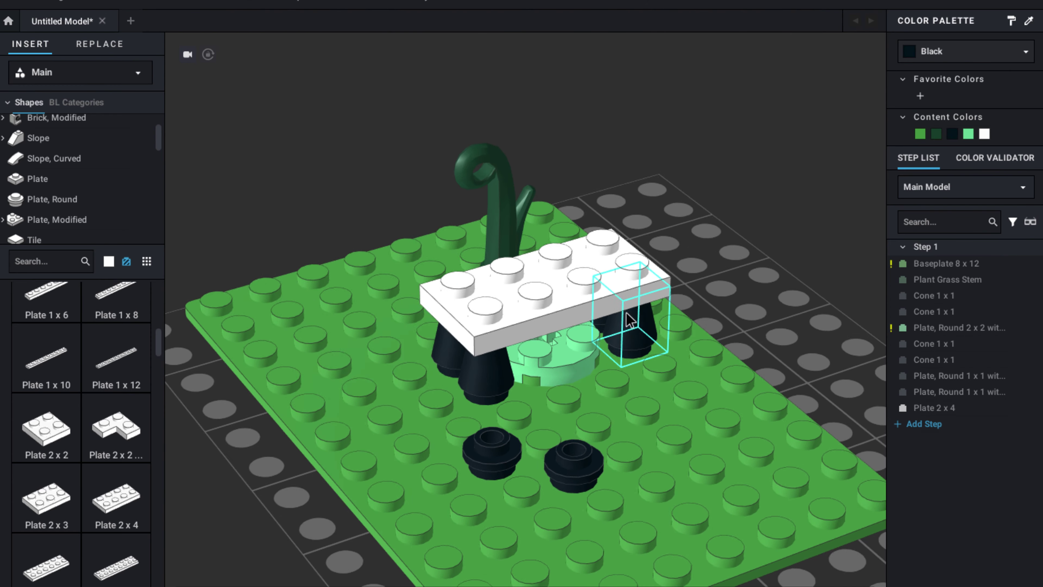
scroll(621, 314, "up", 3)
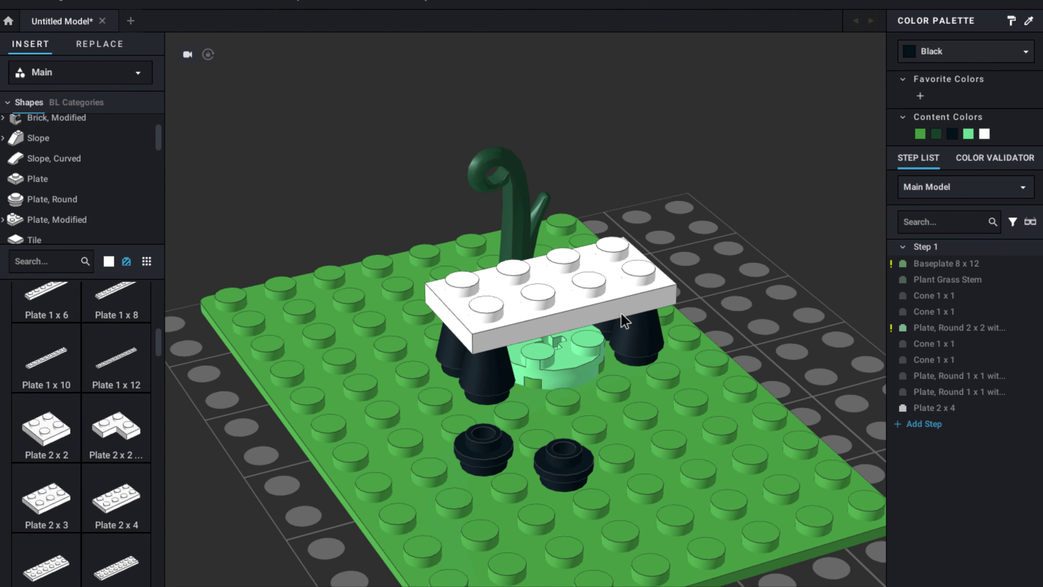
scroll(621, 314, "down", 2)
Try out a white Slope 45 4 x 4 Double, turned upside down and placed behind the baseplate.
left_click(41, 139)
scroll(95, 405, "up", 3)
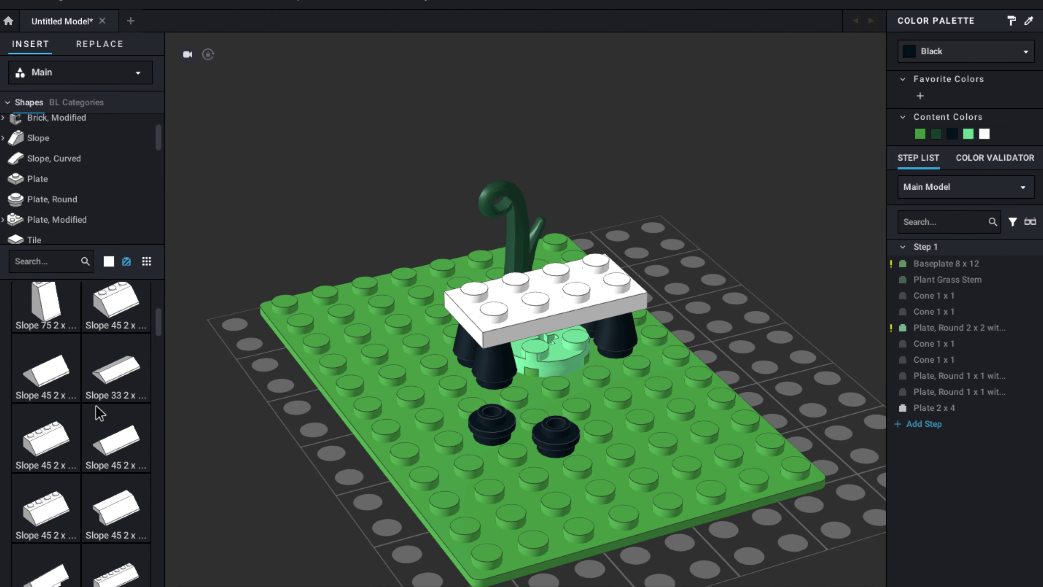
scroll(99, 413, "down", 5)
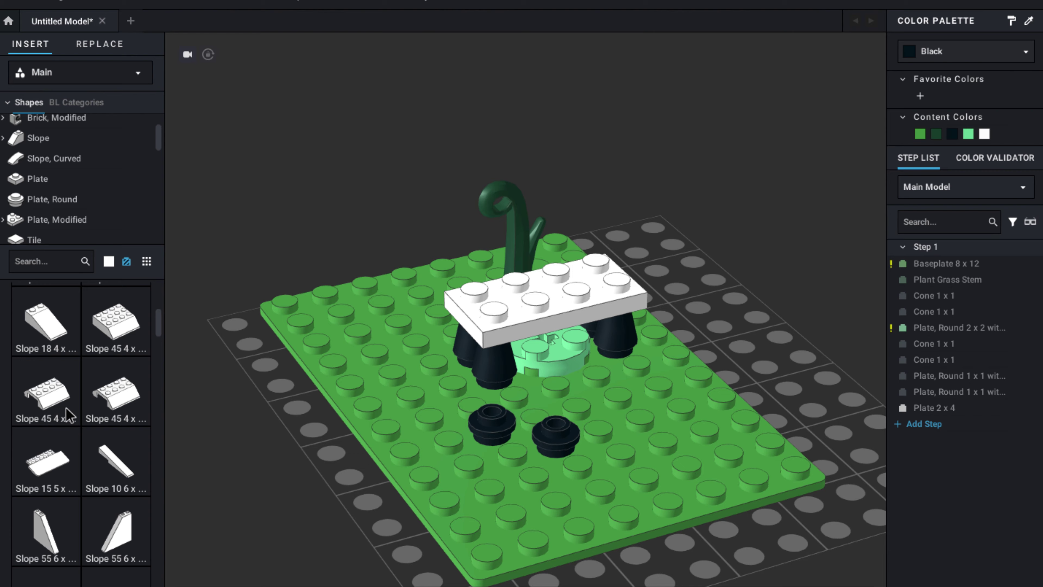
left_click(66, 408)
key("Up")
key("Up")
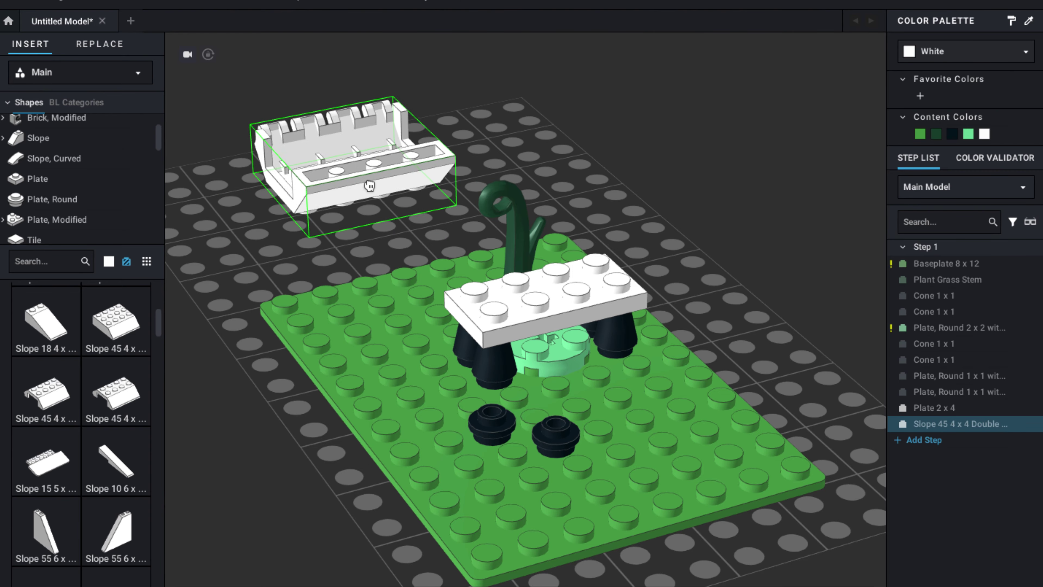
left_click(329, 249)
right_click_drag(328, 249, 382, 259)
left_click_drag(640, 226, 488, 186)
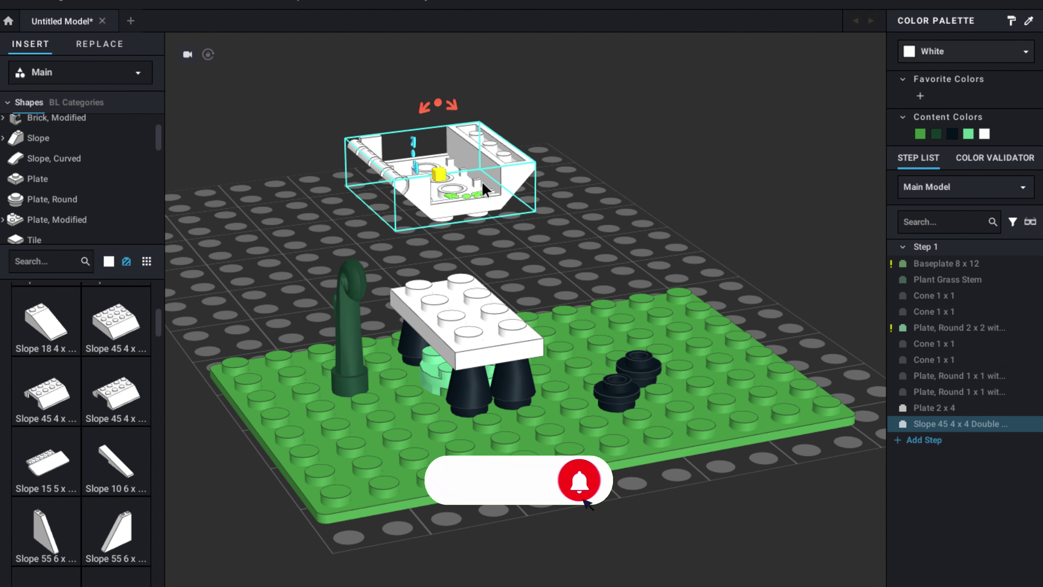
scroll(118, 413, "up", 3)
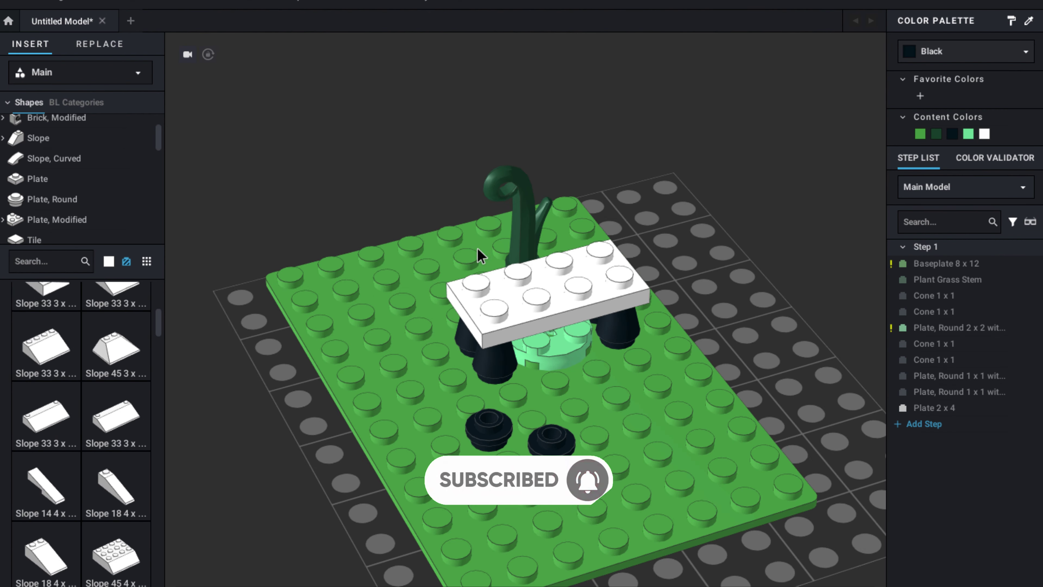
Try fitting an upside-down white Slope 65 2 x 2 x 2 at the end of the 2 x 4 plate.
scroll(44, 339, "down", 5)
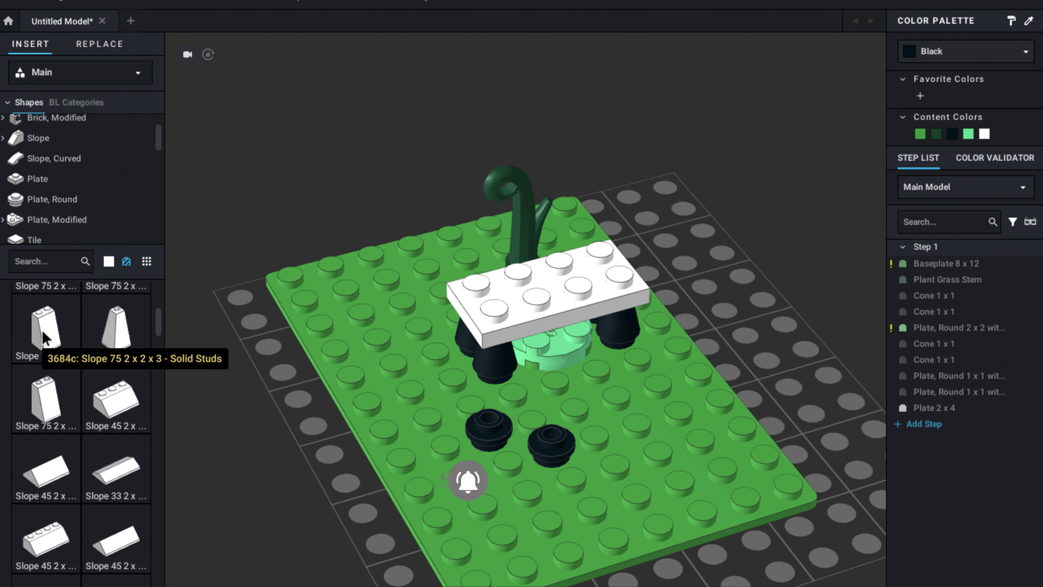
scroll(44, 339, "down", 3)
scroll(41, 411, "up", 2)
left_click_drag(43, 464, 355, 135)
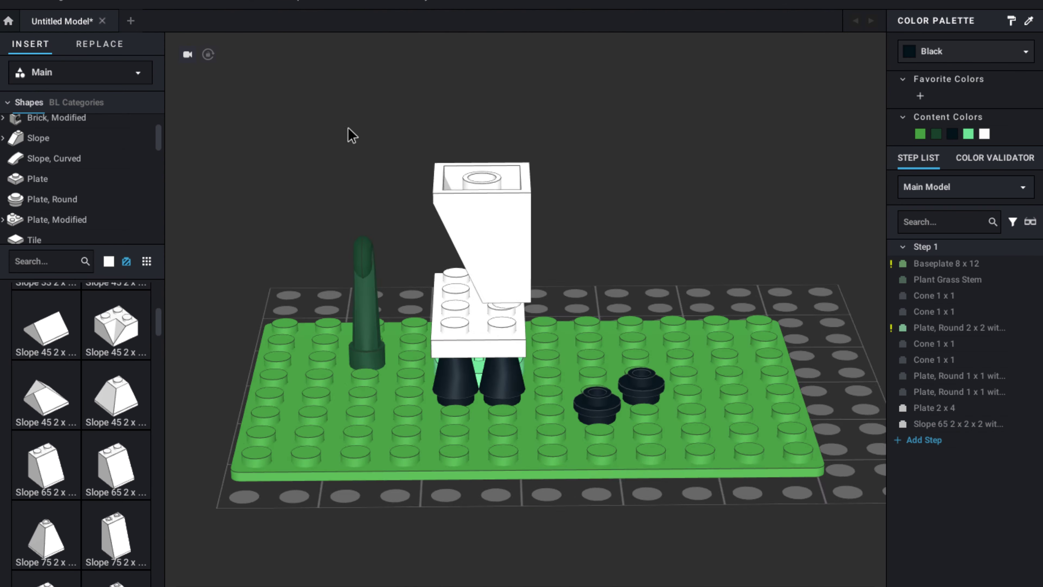
right_click_drag(363, 122, 345, 142)
left_click_drag(496, 202, 425, 304)
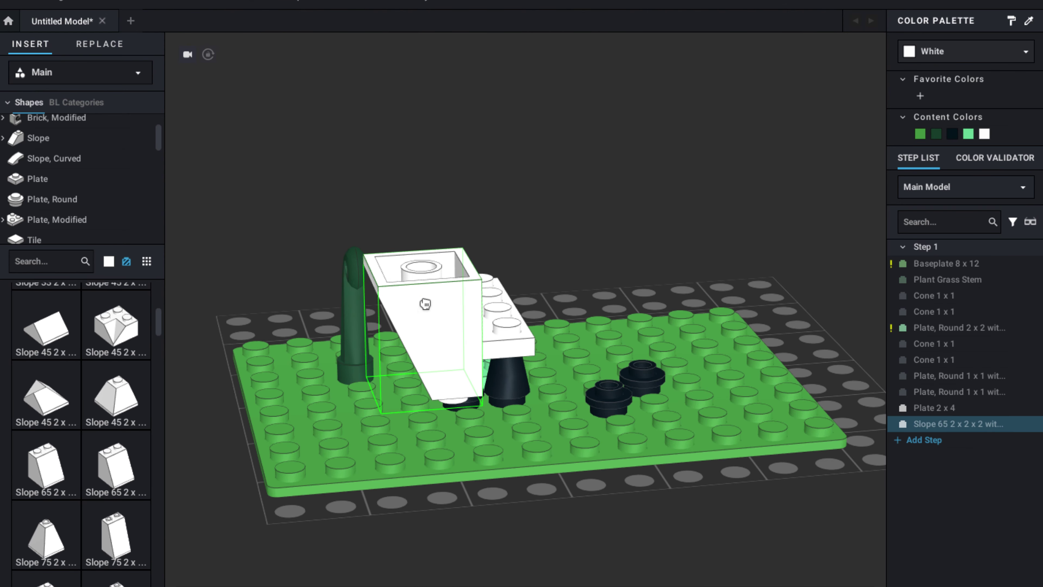
right_click_drag(425, 305, 564, 229)
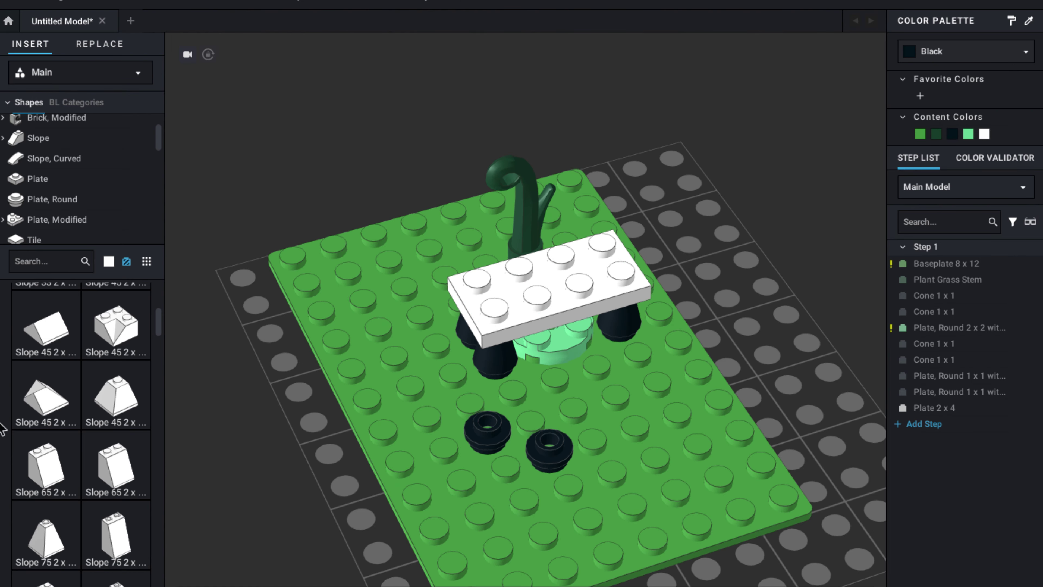
Try out a white Slope, Curved 2 x 1 x 2/3 Inverted on top of the 2 x 4 plate.
left_click_drag(74, 485, 384, 210)
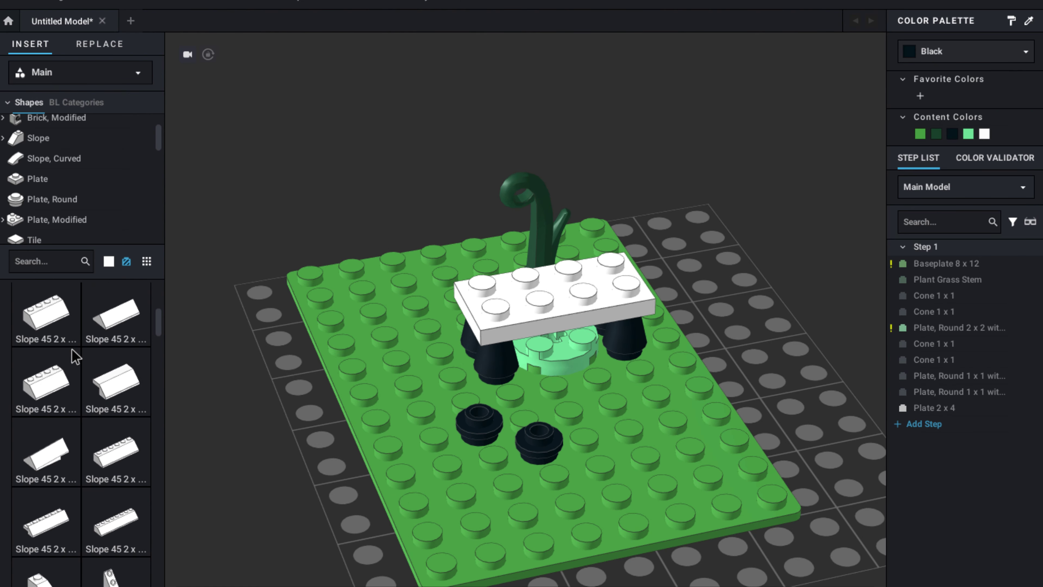
scroll(74, 356, "down", 10)
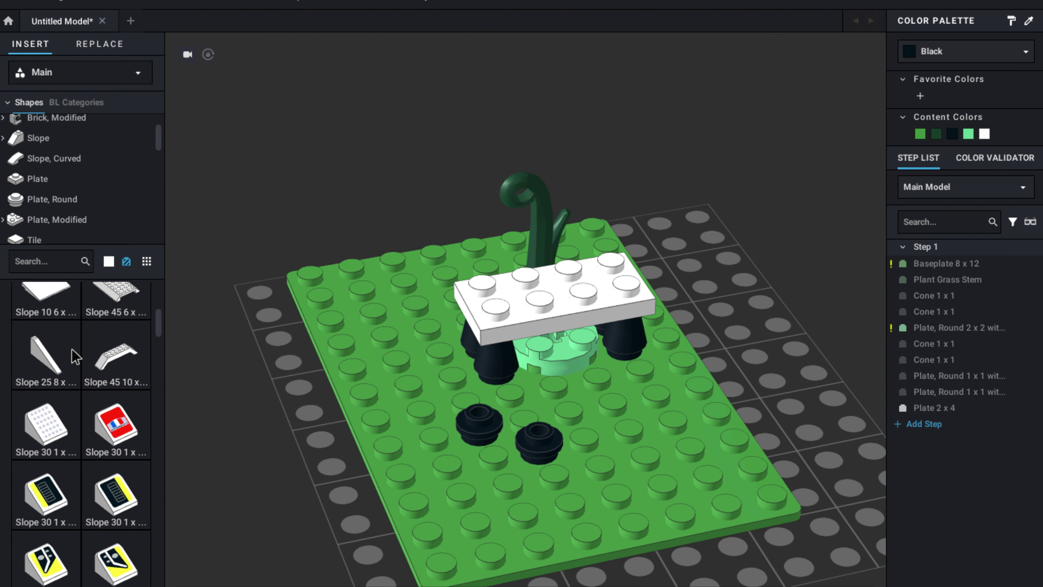
left_click(42, 160)
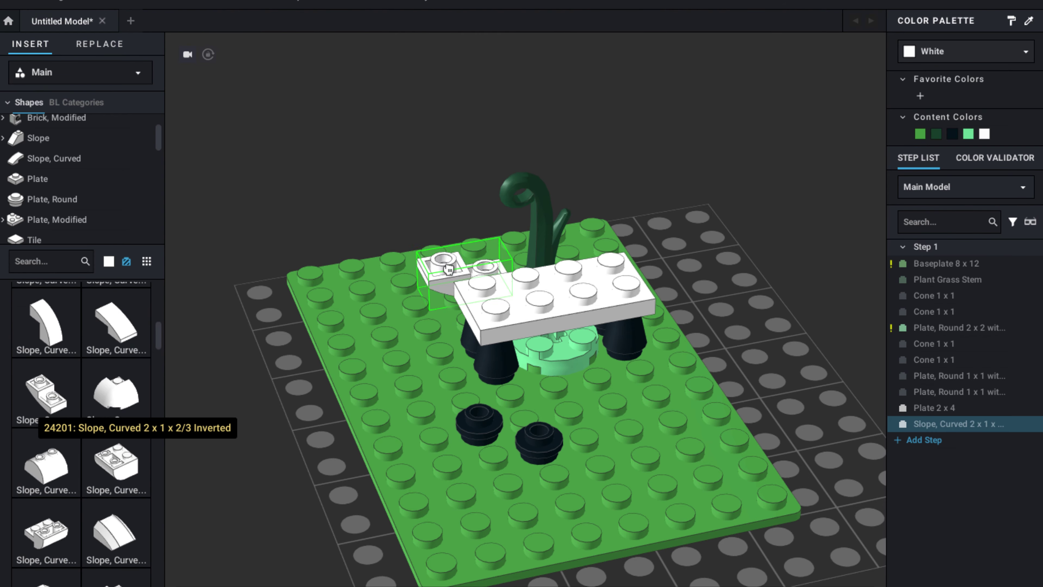
left_click_drag(449, 269, 482, 286)
right_click_drag(481, 286, 457, 281)
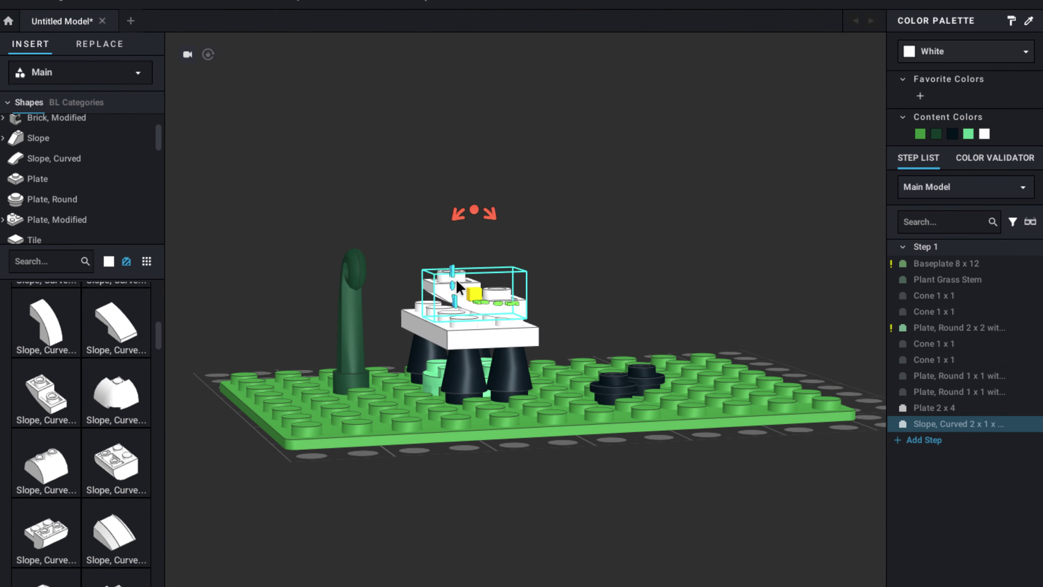
left_click_drag(413, 289, 412, 288)
right_click_drag(412, 288, 411, 370)
key("Delete")
left_click(116, 463)
key("Escape")
left_click(116, 462)
key("Escape")
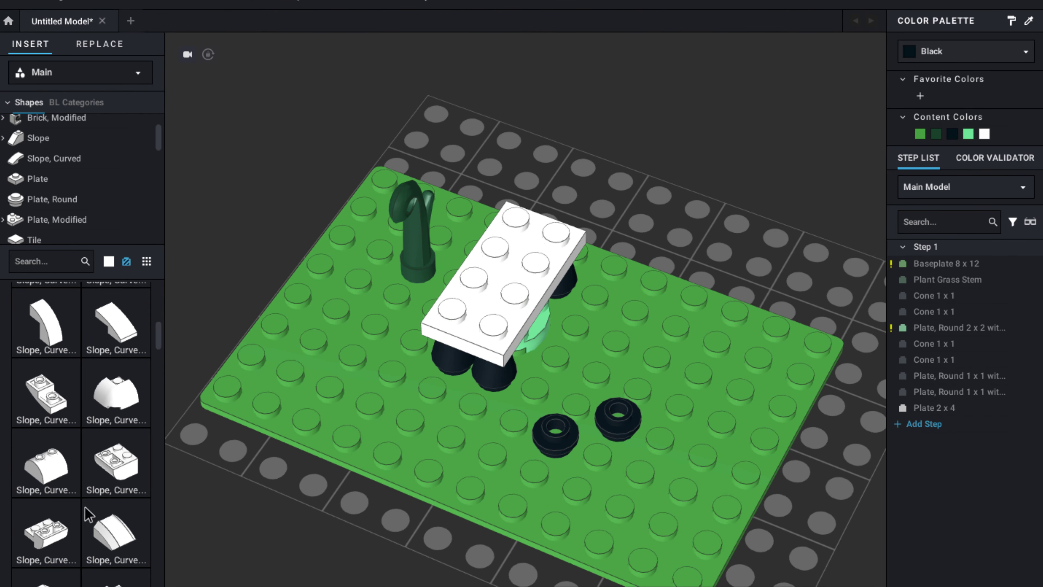
Place four white Slope, Curved 2 x 2 Inverted pieces on the 2 x 4 plate, two along each long side.
left_click(46, 532)
left_click(305, 123)
left_click_drag(306, 123, 464, 292)
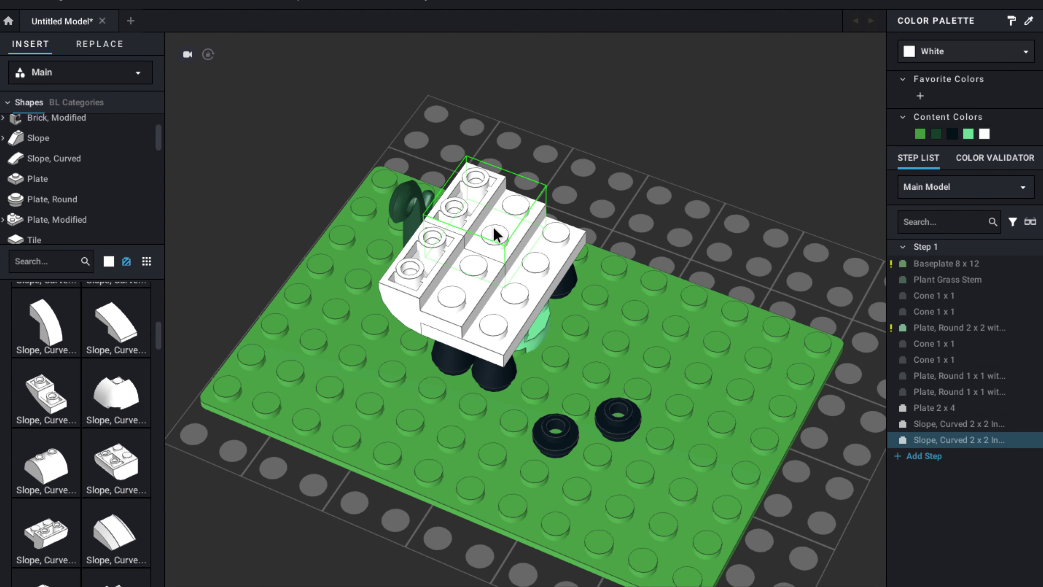
key("ctrl+c")
key("ctrl+v")
left_click(568, 253)
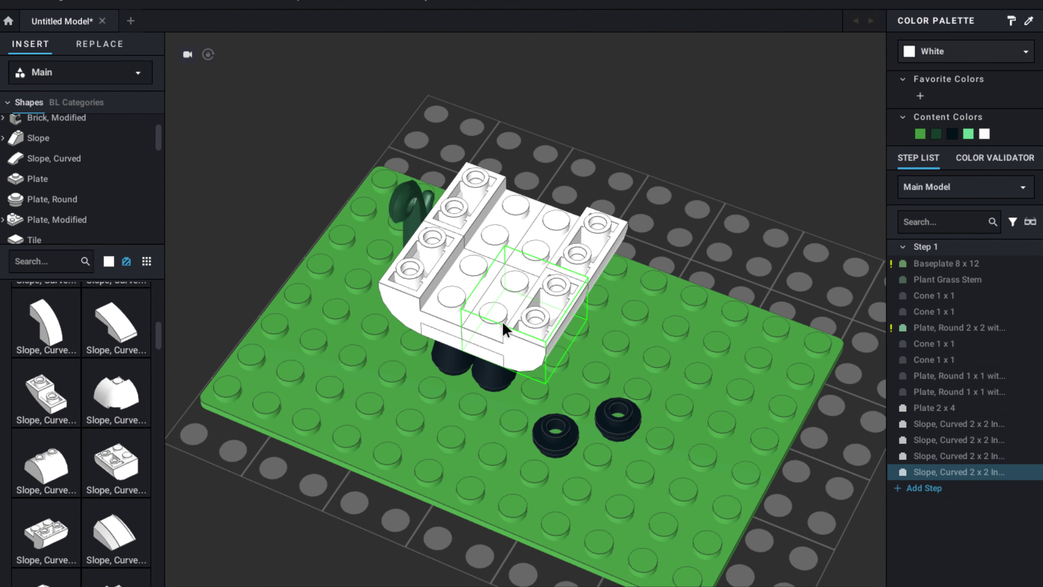
Add a second white Plate 2 x 4 above the first, between the two rows of inverted curved slopes.
left_click(735, 176)
right_click_drag(735, 177, 653, 143)
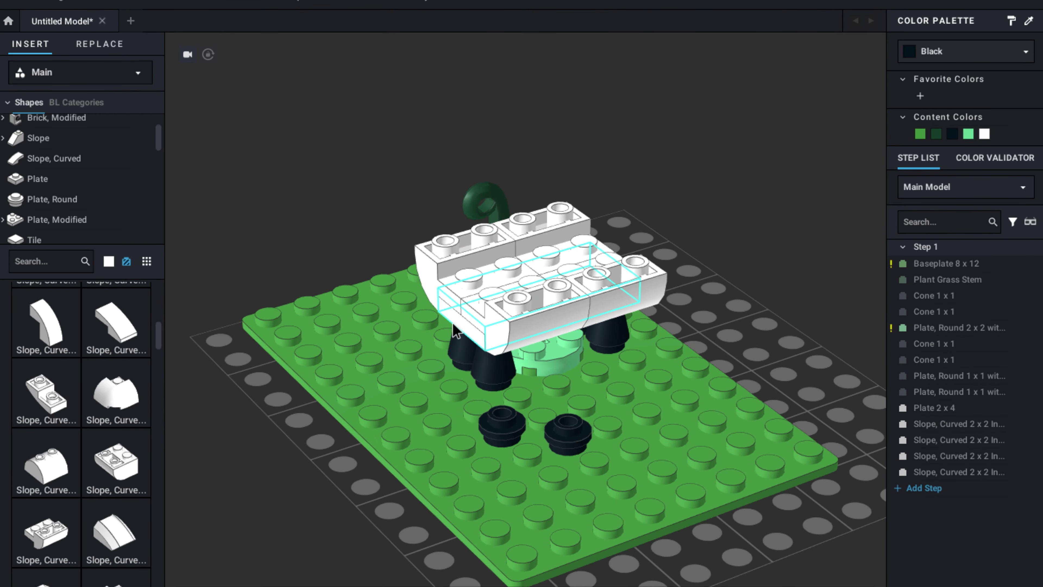
left_click(769, 225)
left_click_drag(468, 255, 619, 269)
right_click_drag(745, 279, 632, 273)
Place a white Slope, Curved 2 x 2 Inverted at each short end of the upper 2 x 4 plate, facing outwards.
left_click(454, 244)
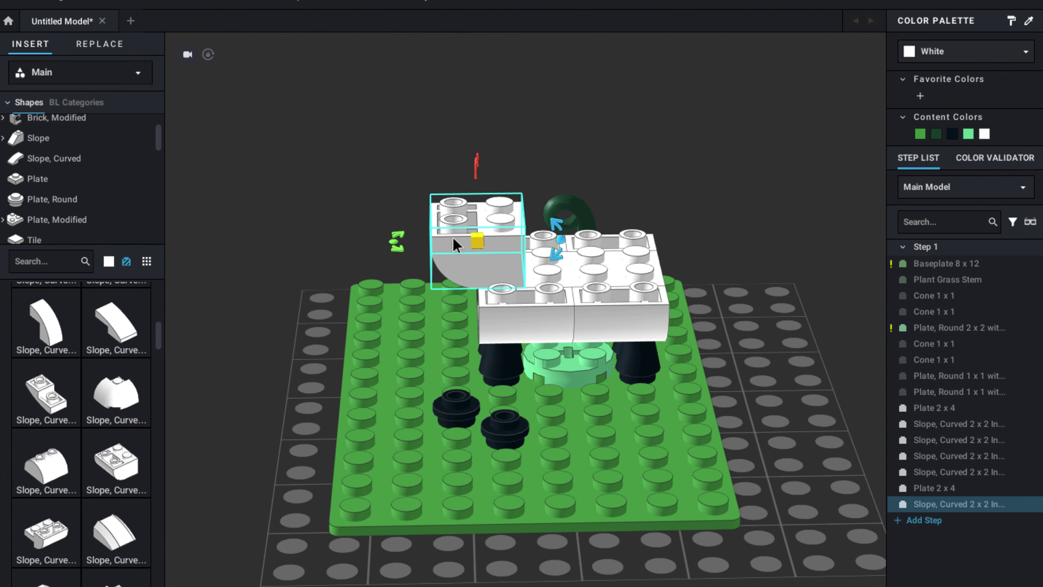
key("super+d")
key("Right")
key("Right")
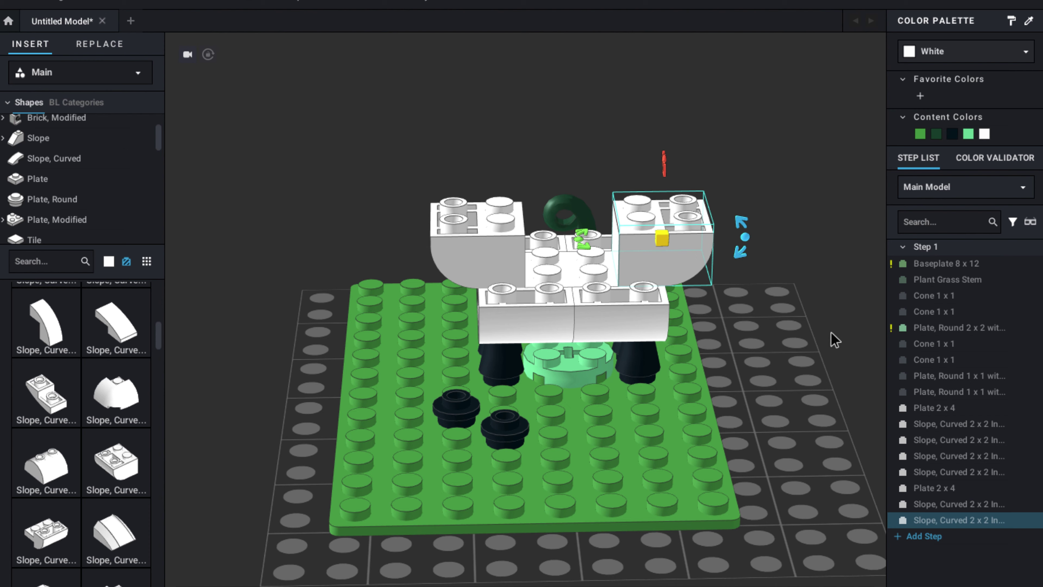
left_click(831, 340)
right_click_drag(831, 340, 871, 366)
Fill the gap between the two end slopes with a white Brick 2 x 2.
scroll(46, 152, "up", 1)
left_click(52, 133)
scroll(61, 185, "up", 2)
left_click(49, 125)
scroll(81, 464, "down", 6)
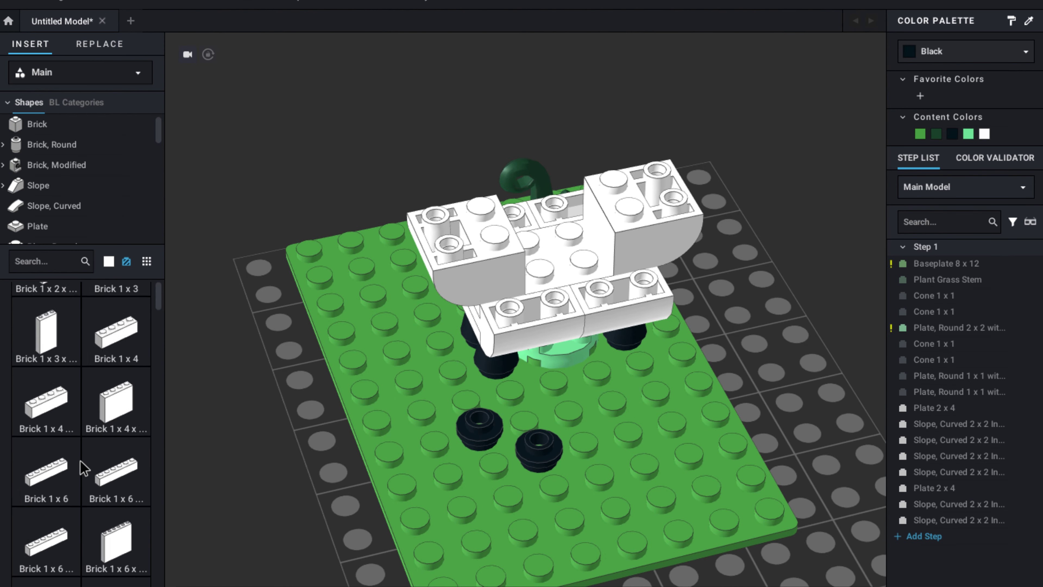
scroll(83, 468, "down", 5)
left_click_drag(117, 408, 583, 250)
left_click(823, 306)
right_click_drag(823, 306, 845, 291)
Try out an upright white Slope, Curved 2 x 1 piece on the plant side of the body.
scroll(73, 449, "down", 8)
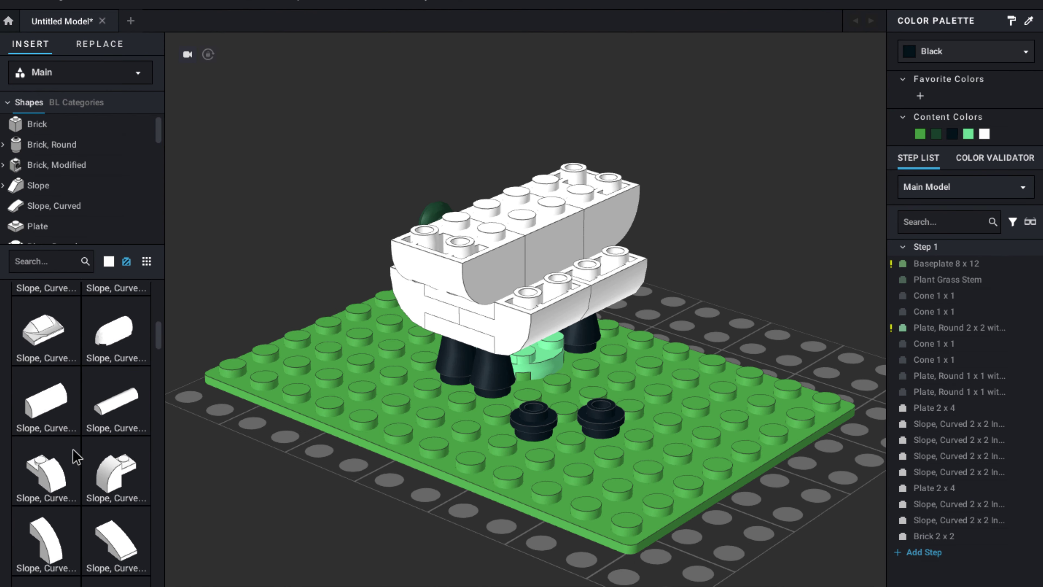
left_click_drag(301, 163, 300, 167)
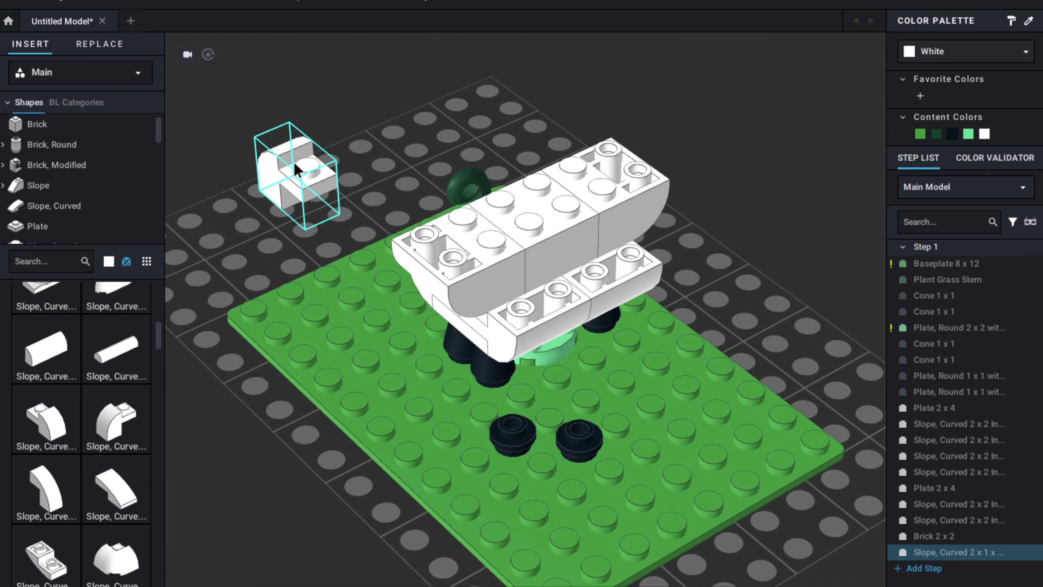
right_click_drag(269, 265, 448, 249)
left_click_drag(793, 518, 518, 307)
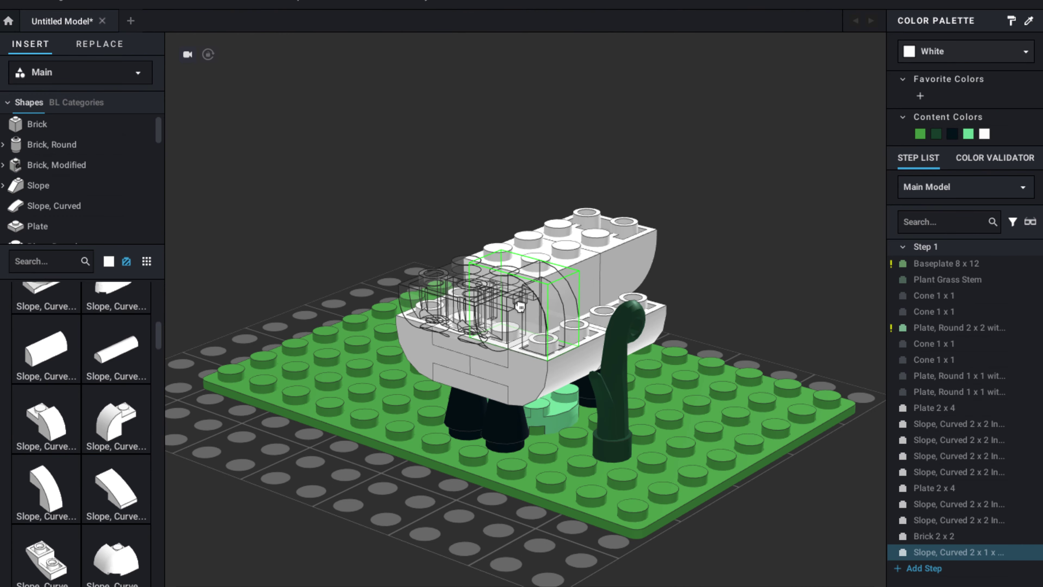
right_click_drag(518, 307, 638, 400)
left_click(700, 464)
right_click_drag(700, 464, 625, 477)
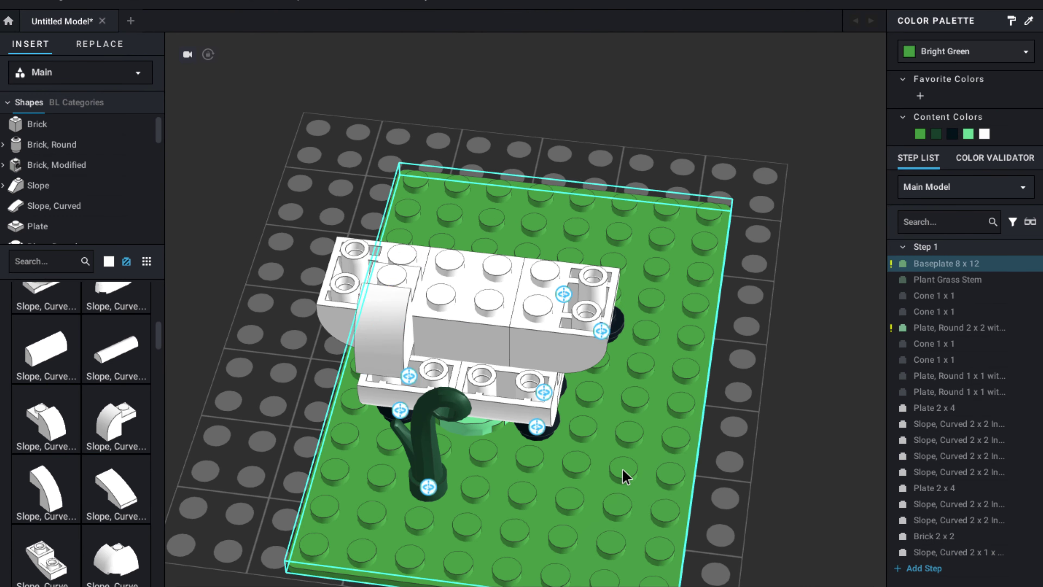
scroll(84, 444, "down", 3)
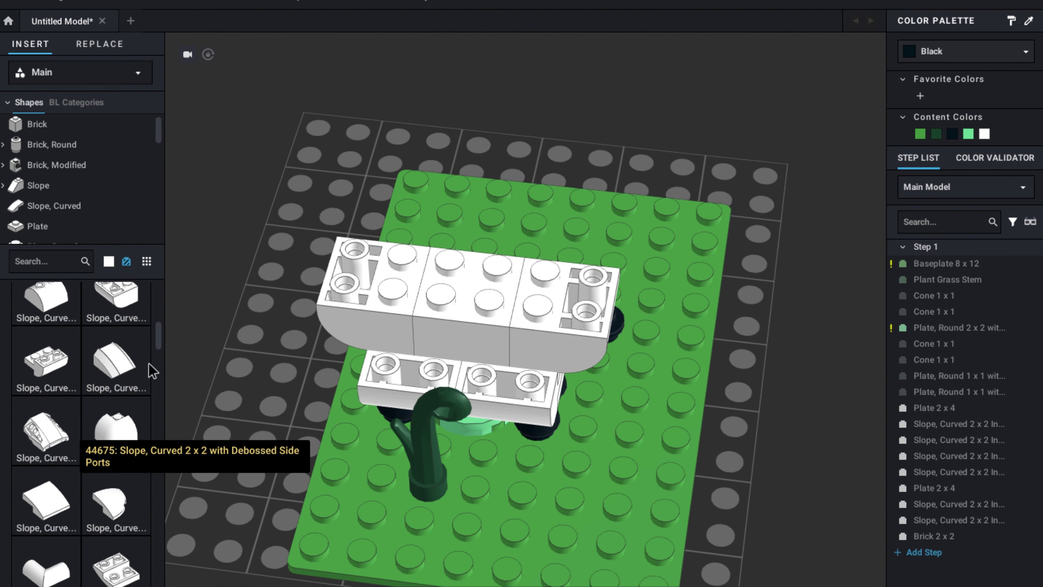
right_click_drag(353, 382, 230, 335)
Place a white Slope, Curved 2 x 4 lengthwise on top of the body, its curve facing the plant.
scroll(85, 374, "down", 8)
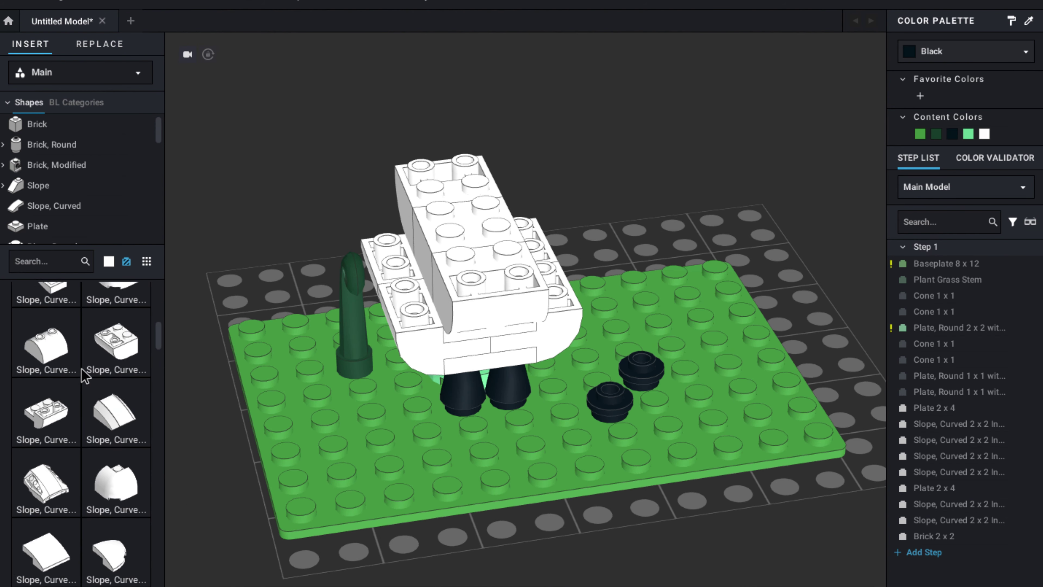
left_click(32, 499)
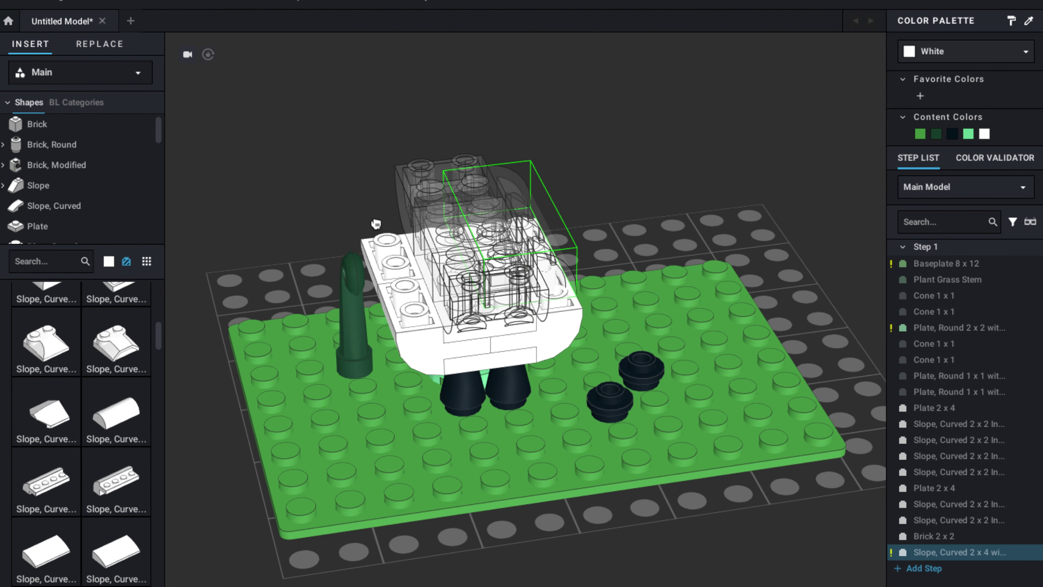
left_click(381, 230)
left_click(649, 317)
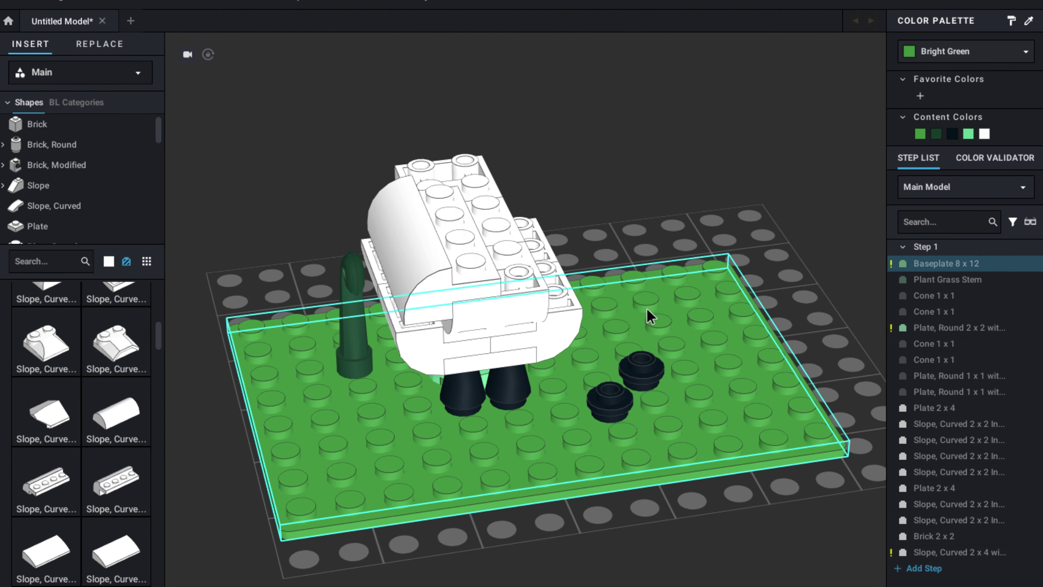
right_click_drag(649, 316, 595, 382)
Browse the curved slope and slope parts for more pieces to cover the body.
scroll(114, 473, "up", 1)
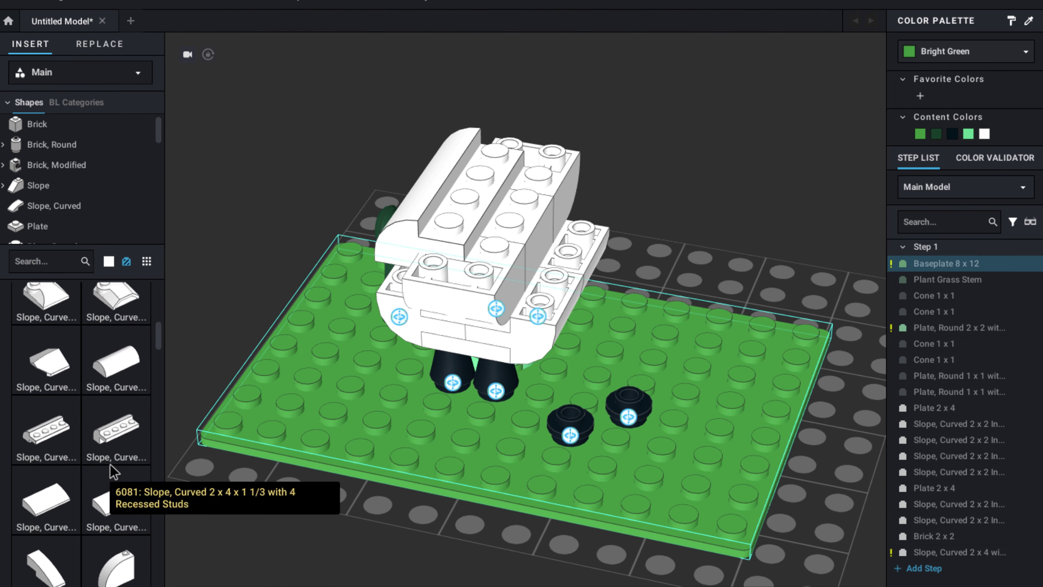
scroll(114, 472, "up", 5)
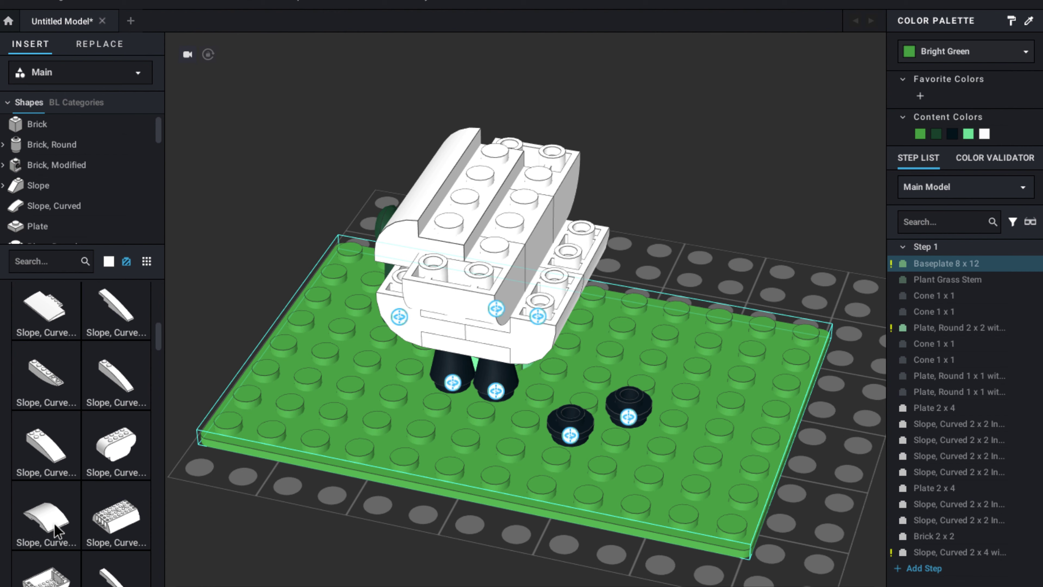
scroll(58, 530, "down", 3)
left_click(51, 524)
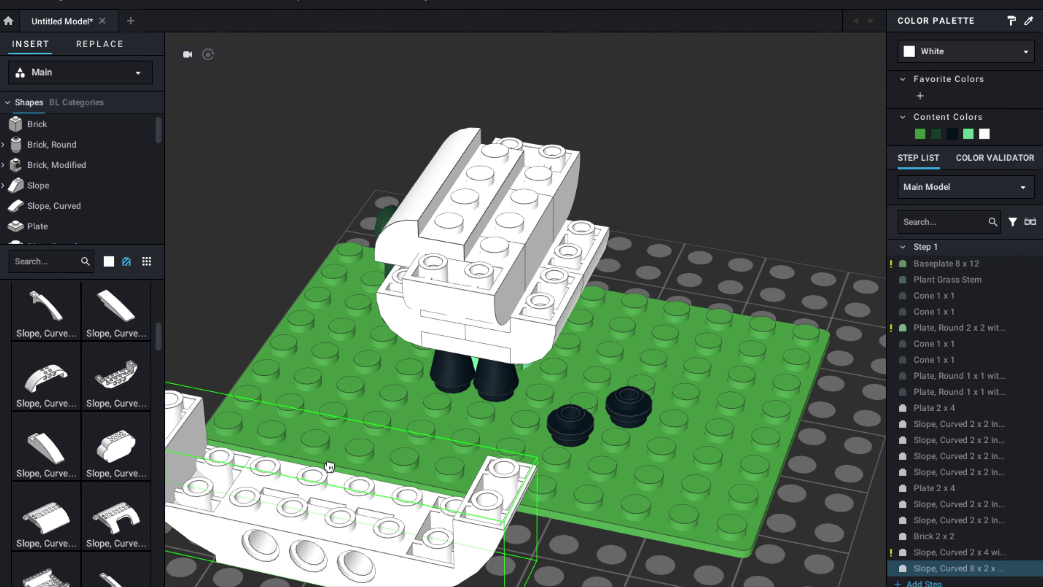
key("Escape")
scroll(130, 552, "down", 3)
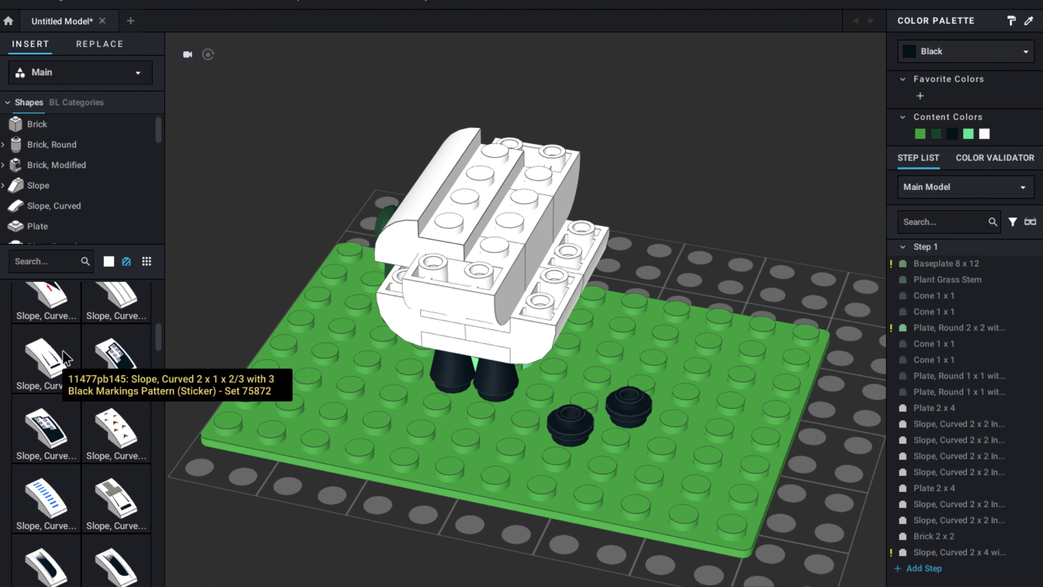
left_click(38, 185)
scroll(53, 491, "down", 3)
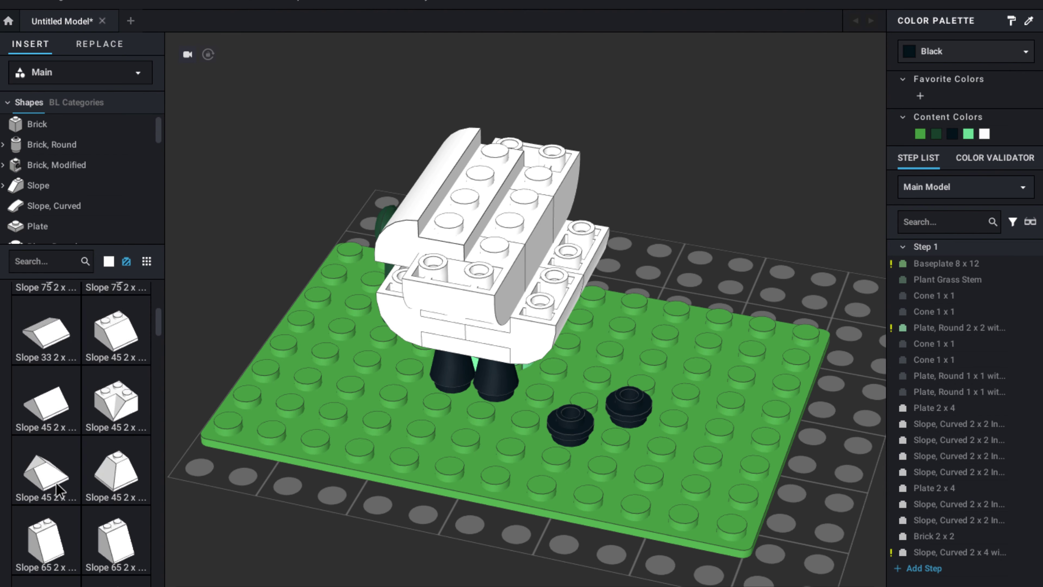
scroll(57, 484, "down", 5)
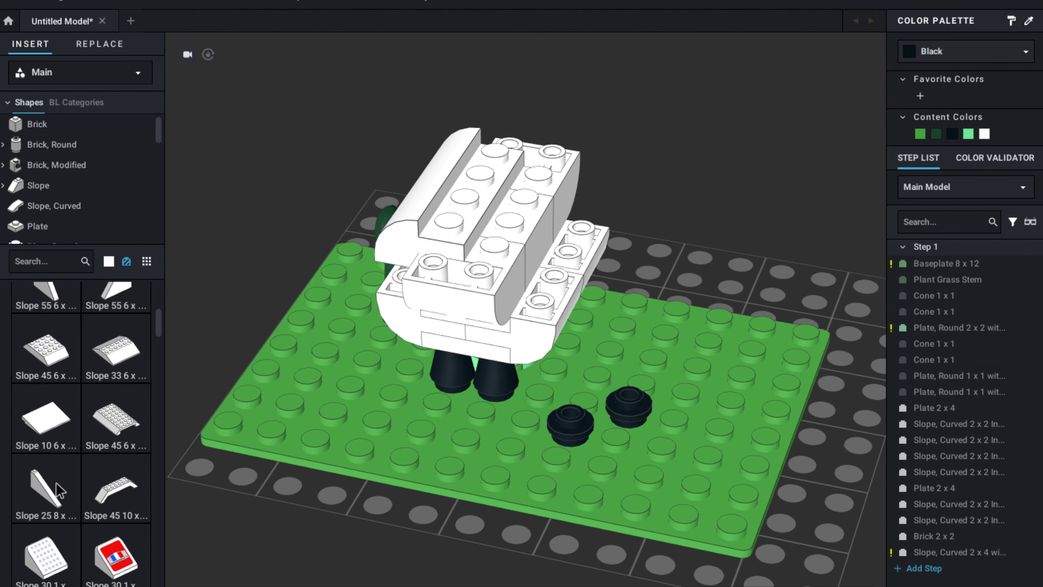
left_click(52, 206)
right_click_drag(212, 337, 289, 326)
Place two white 1 x 2 bricks end to end on the lower inverted slopes along the body's plant side.
left_click(47, 125)
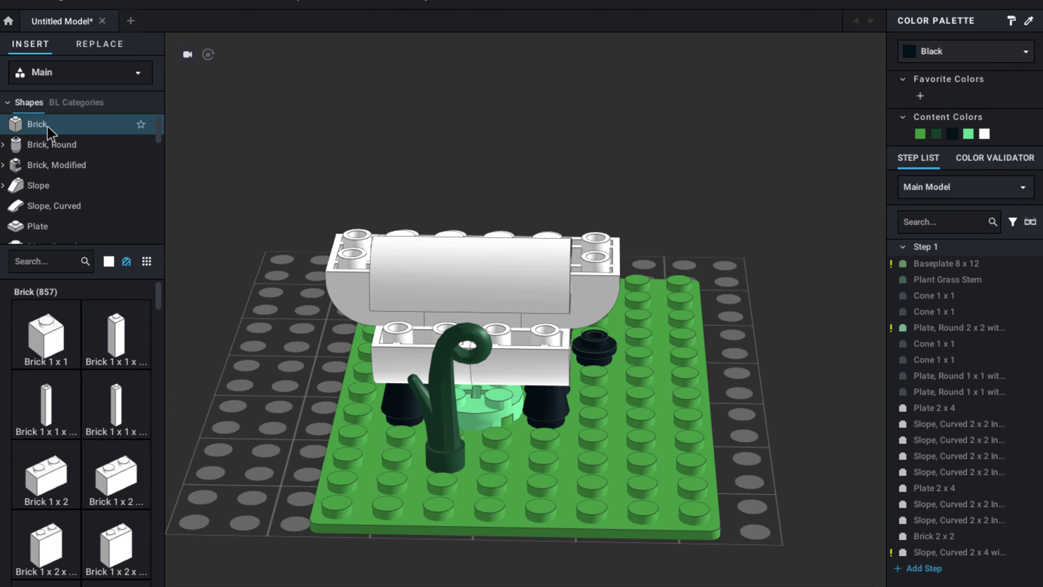
key("ctrl+z")
right_click_drag(271, 397, 292, 406)
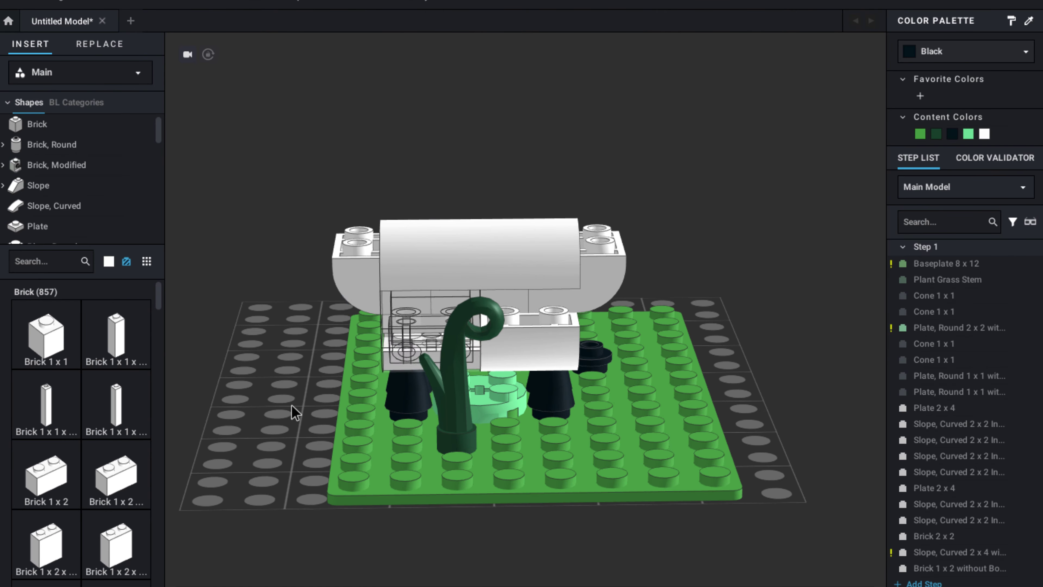
right_click_drag(532, 306, 464, 309)
left_click_drag(455, 337, 362, 271)
left_click(686, 244)
Duplicate the 1 x 2 bricks onto the lower inverted slopes along the body's opposite long side.
right_click_drag(686, 245, 431, 230)
left_click(482, 175)
key("ctrl+d")
left_click_drag(482, 175, 537, 299)
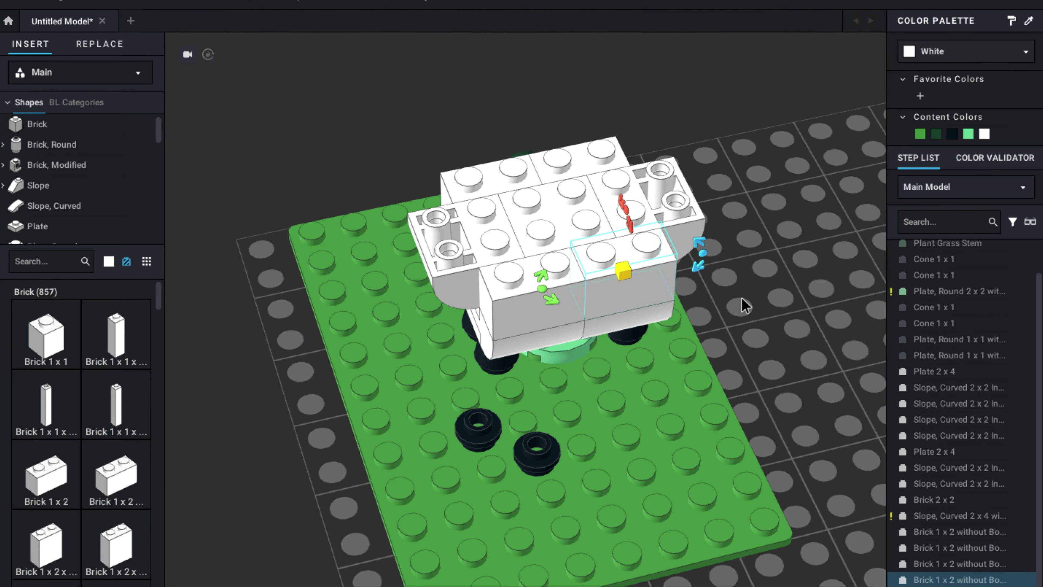
right_click_drag(745, 305, 792, 270)
Move the 2 x 4 curved slope onto the row of 1 x 2 bricks on the plant side.
left_click(502, 433)
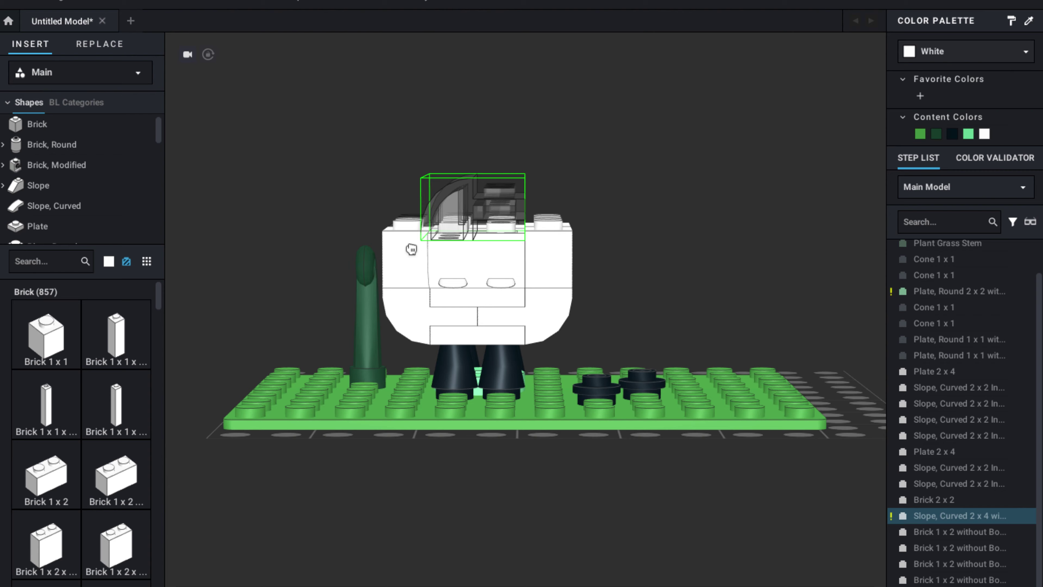
left_click_drag(411, 249, 388, 267)
right_click_drag(388, 266, 353, 304)
left_click_drag(353, 304, 410, 263)
mouse_move(682, 234)
right_mouse_down()
mouse_move(729, 258)
mouse_move(678, 238)
right_mouse_up()
Duplicate the 2 x 4 curved slope, turn the copy around and place it along the opposite upper side of the body.
key("ctrl+d")
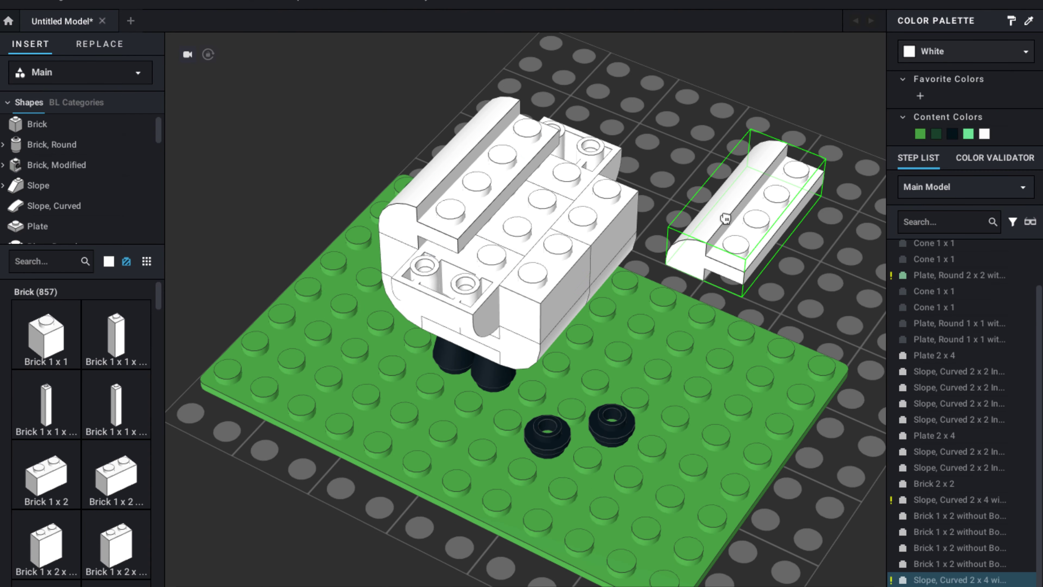
key("Right")
key("Right")
left_click(745, 197)
left_click_drag(766, 186, 546, 240)
left_click(735, 288)
right_click_drag(735, 287, 703, 300)
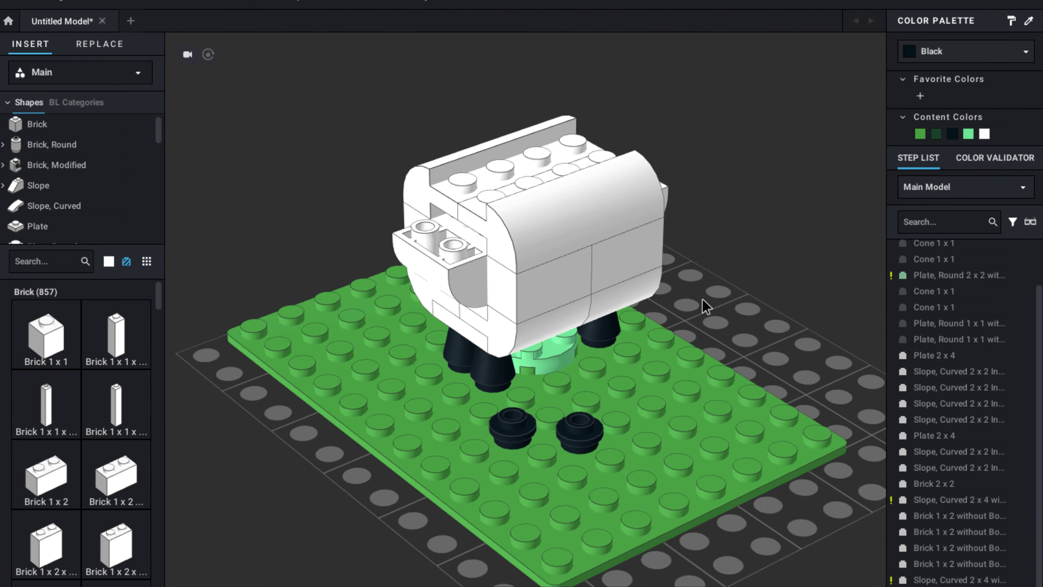
Look through the round and modified plates and try out a white modified plate with a clip beside the body.
scroll(41, 148, "down", 3)
left_click(38, 149)
scroll(88, 473, "down", 10)
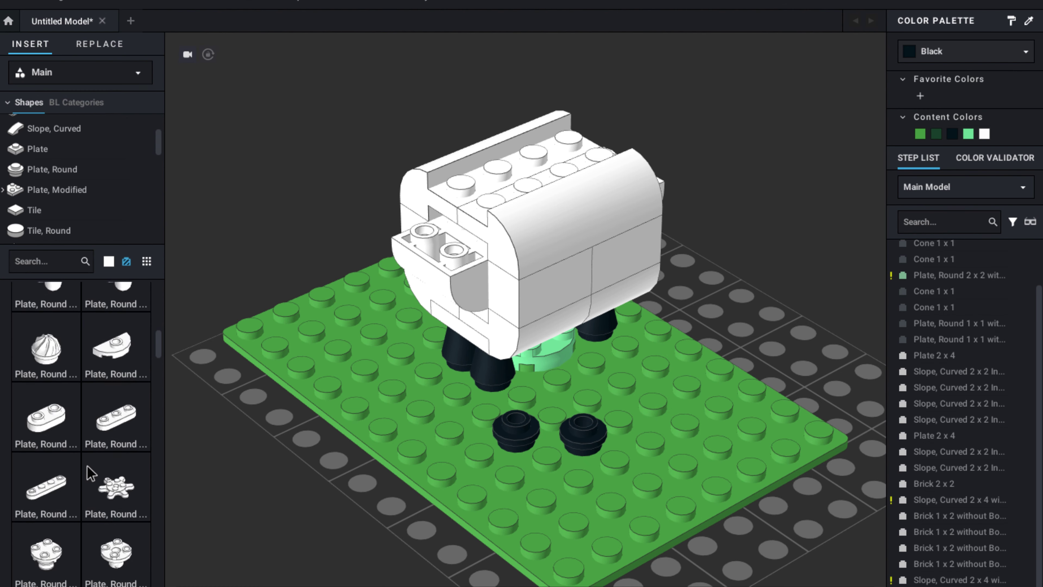
left_click(69, 195)
scroll(109, 400, "down", 3)
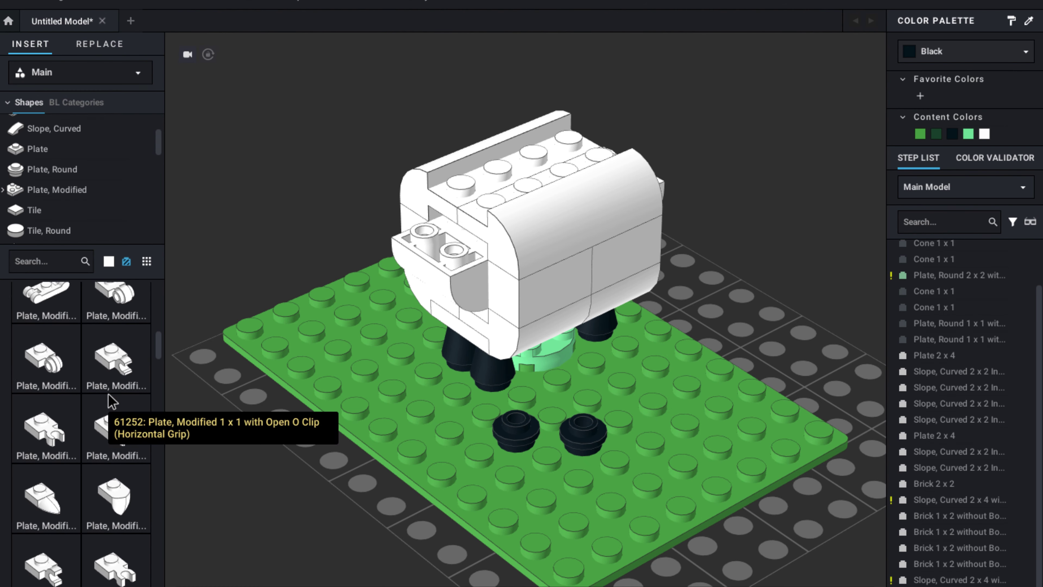
right_click_drag(353, 247, 228, 269)
left_click_drag(111, 349, 740, 236)
key("Delete")
Attach a white Plate, Modified 1 x 2 with clips to one short end of the body, clips facing outwards.
scroll(106, 443, "down", 4)
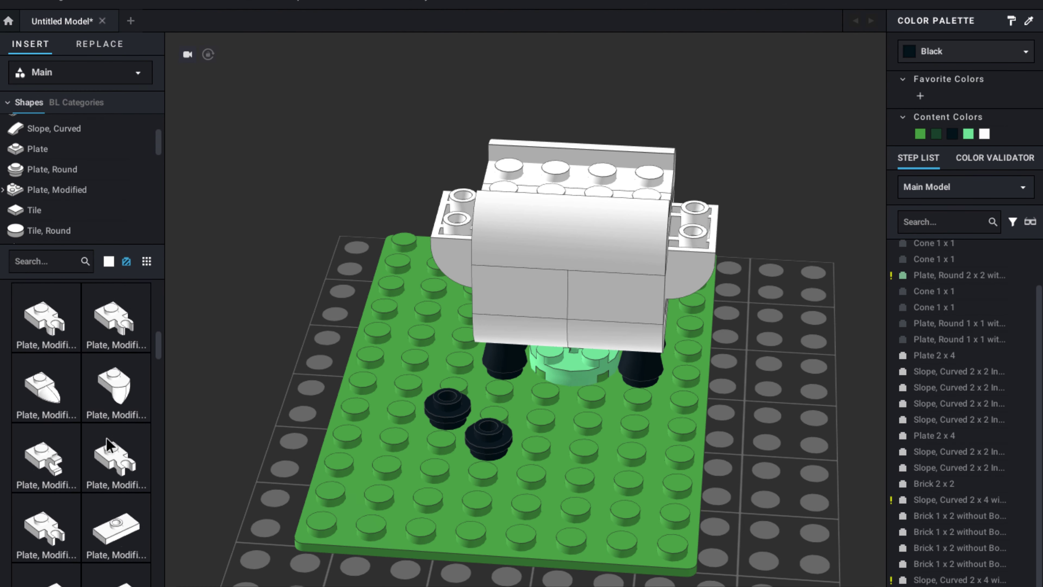
left_click_drag(114, 557, 691, 236)
key("Right")
right_click_drag(691, 236, 291, 157)
left_click(689, 210)
Fit a white Plate, Modified 1 x 2 with clips on one short end and try fitting a second one on the opposite end.
scroll(73, 396, "down", 2)
left_click_drag(114, 478, 446, 247)
mouse_move(446, 246)
right_mouse_down()
mouse_move(471, 287)
mouse_move(446, 266)
right_mouse_up()
right_click_drag(400, 234, 571, 234)
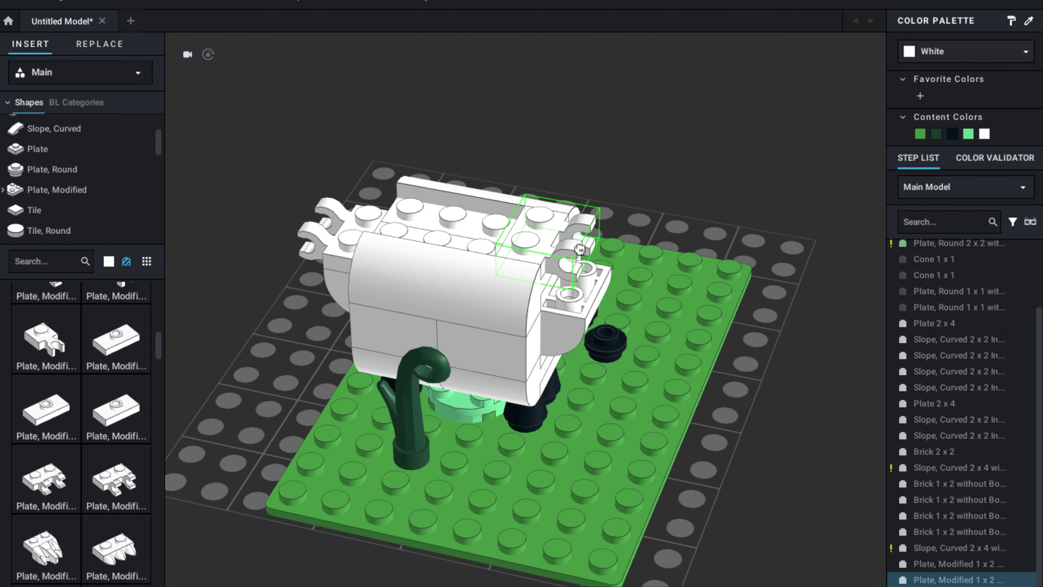
right_click_drag(638, 311, 526, 276)
double_click(452, 226)
left_click(443, 279)
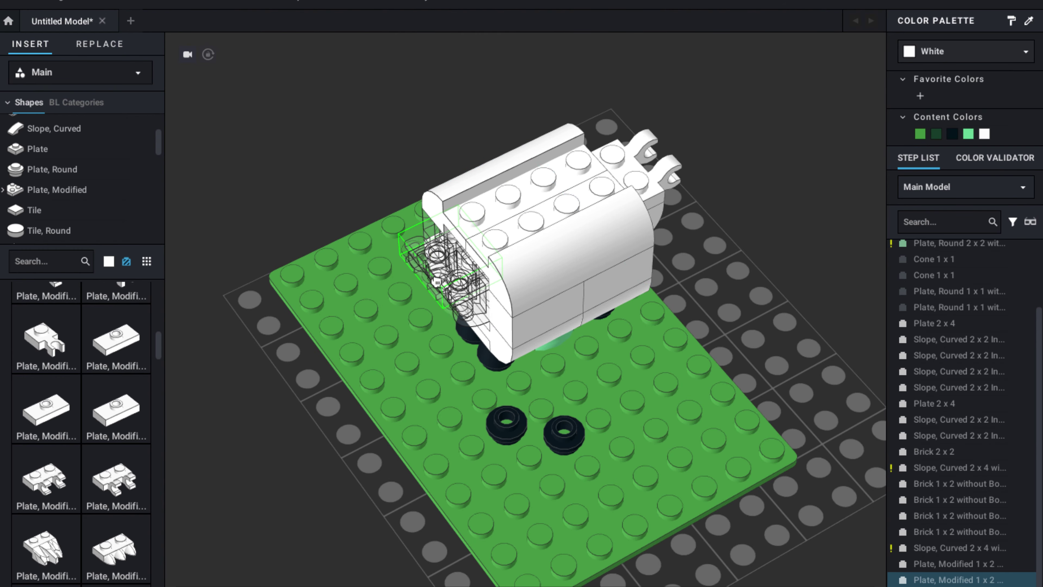
mouse_move(448, 283)
right_mouse_down()
mouse_move(363, 267)
mouse_move(425, 224)
mouse_move(455, 288)
mouse_move(444, 284)
right_mouse_up()
right_click_drag(640, 300, 678, 267)
right_click_drag(759, 229, 626, 250)
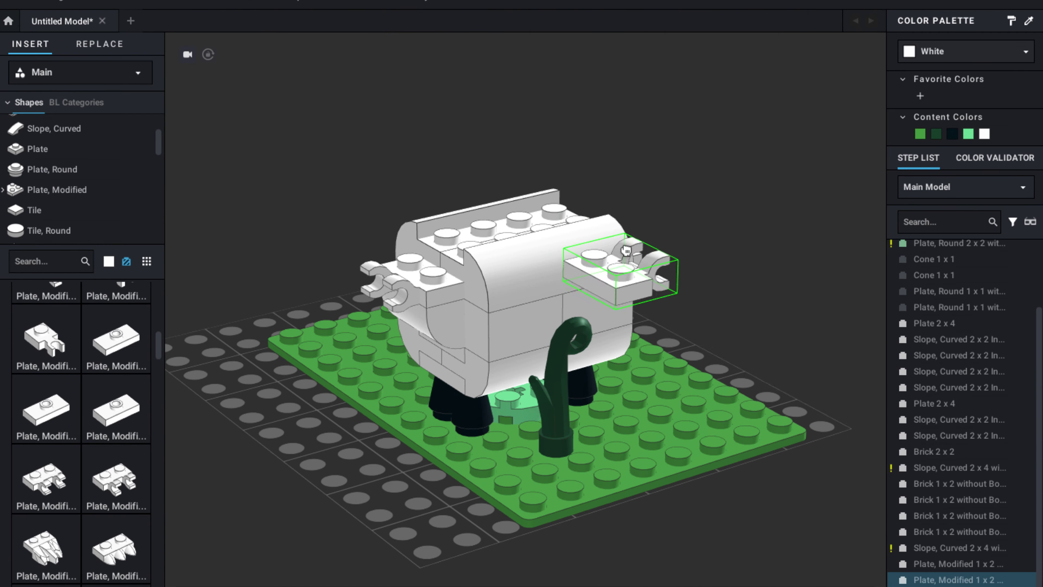
right_click_drag(636, 212, 578, 241)
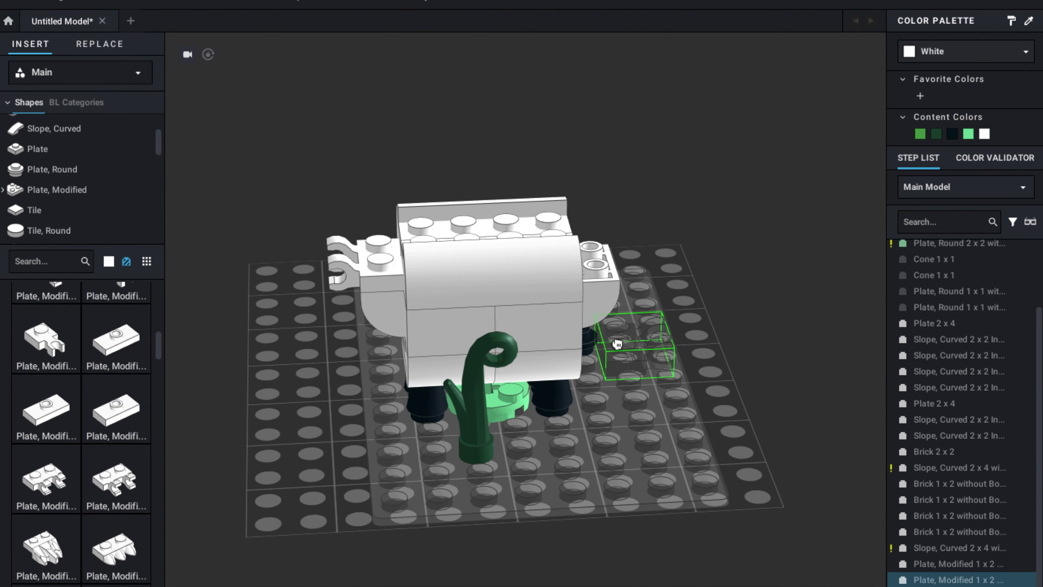
right_click_drag(617, 343, 577, 336)
right_click_drag(663, 377, 677, 236)
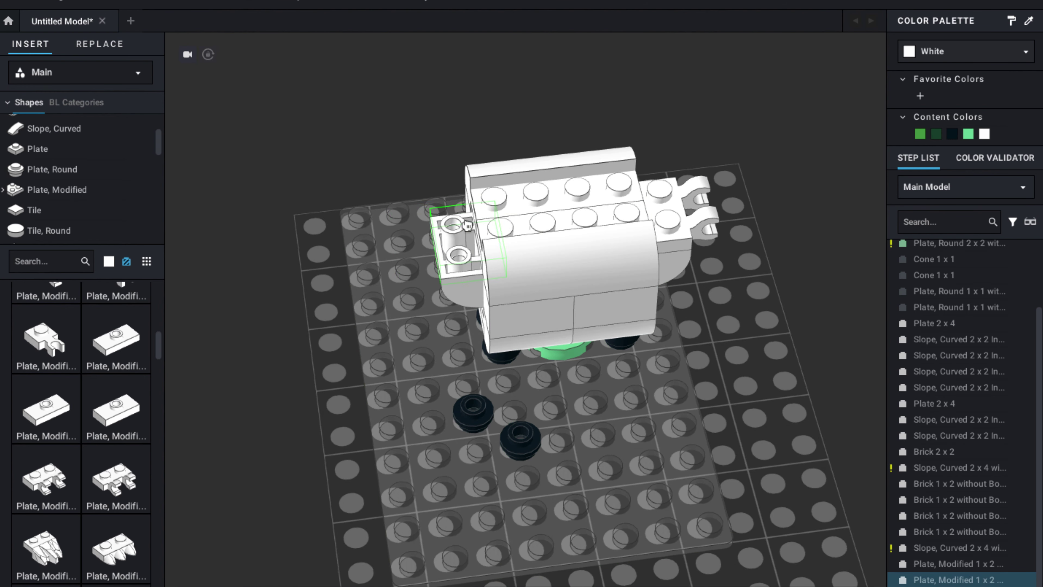
Seat the second clip plate on the bare short end with both 2 x 4 curved slopes lifted off, and refit the slopes.
left_click_drag(475, 232, 363, 142)
left_click_drag(573, 251, 801, 193)
left_click_drag(561, 177, 583, 110)
left_click_drag(366, 144, 461, 239)
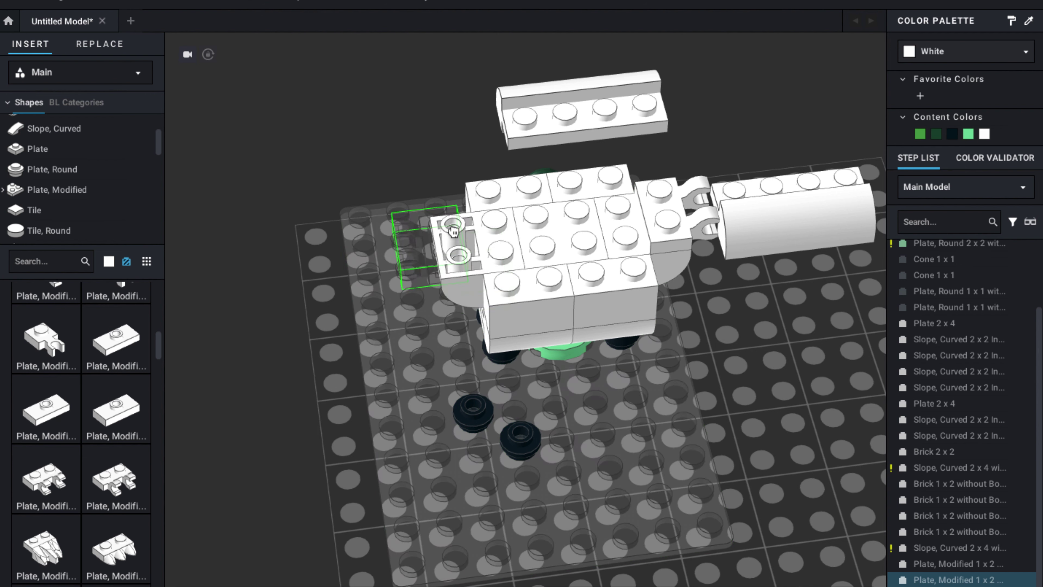
left_click_drag(487, 278, 447, 262)
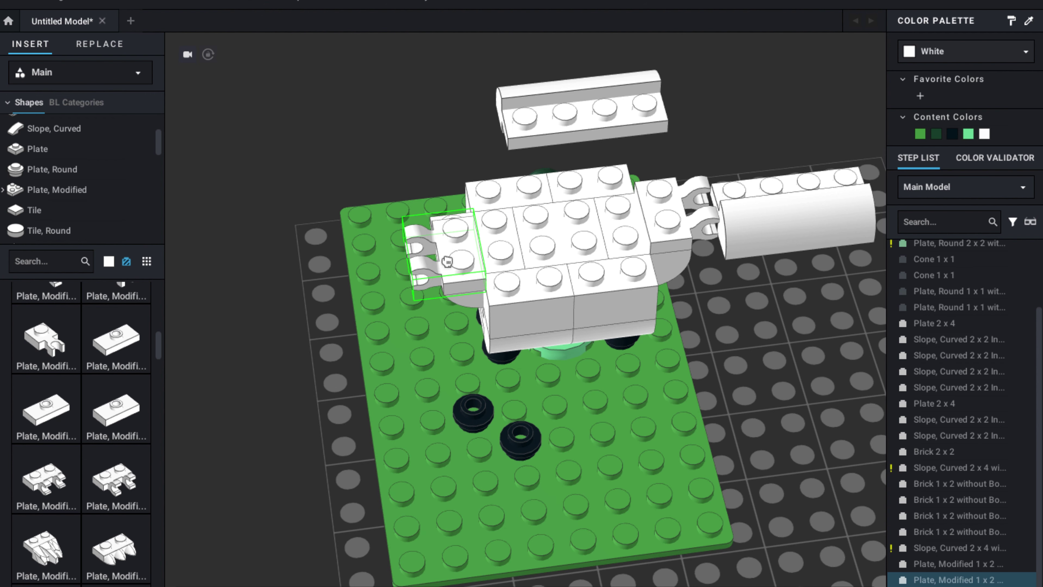
left_click_drag(588, 111, 552, 190)
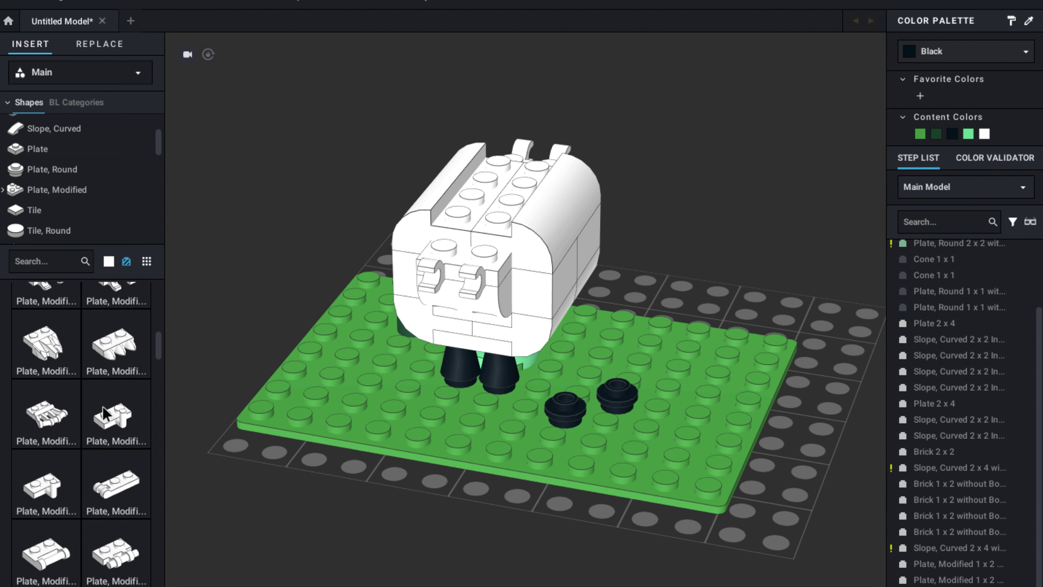
Look through the modified, round and plain plates for a head connector, trying out a modified 1 x 2 plate at the body's front end.
scroll(116, 491, "down", 2)
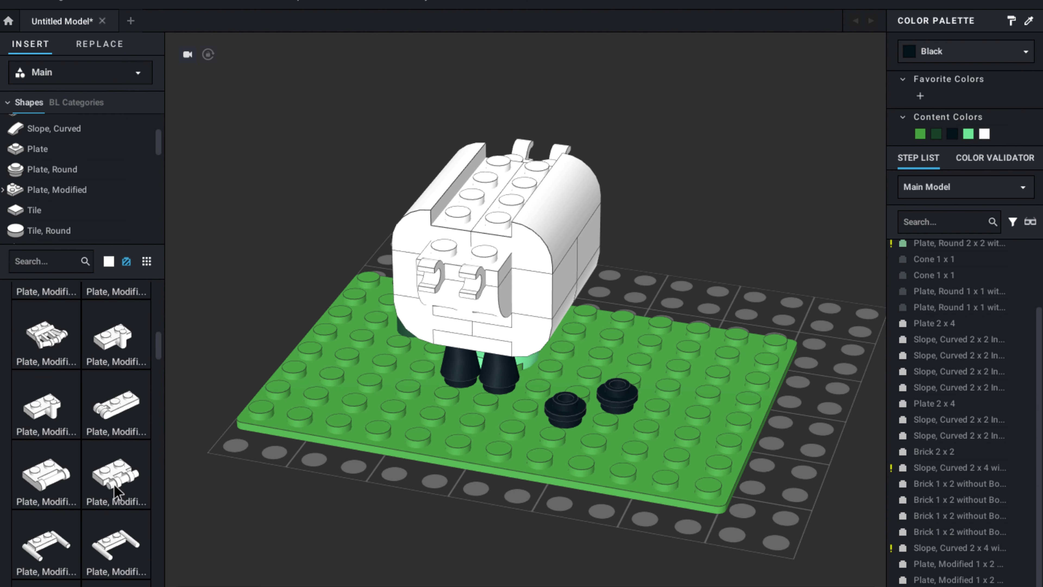
left_click_drag(116, 473, 416, 291)
scroll(43, 411, "down", 3)
scroll(131, 433, "up", 5)
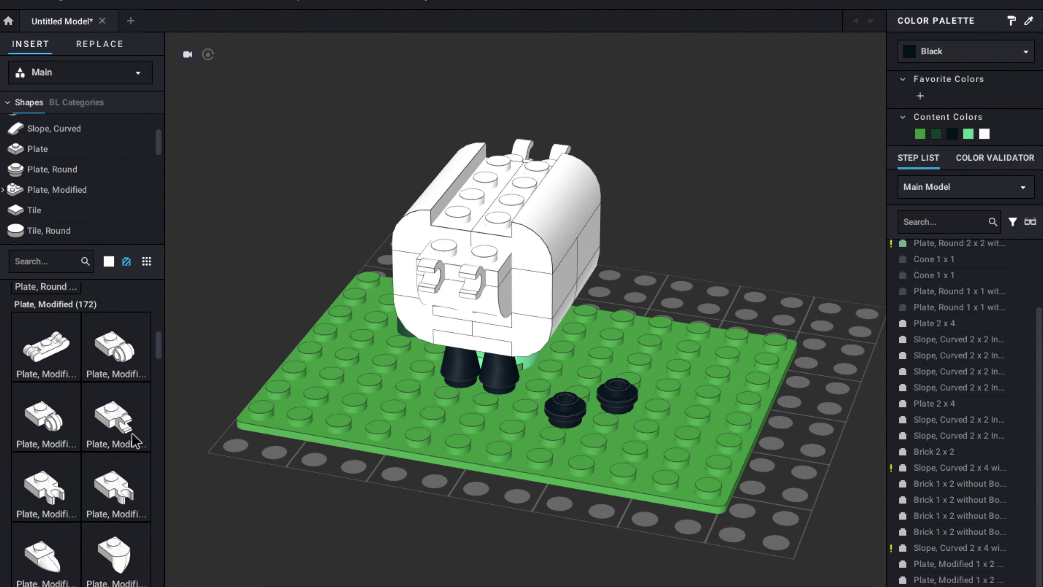
scroll(119, 473, "down", 3)
scroll(112, 472, "down", 5)
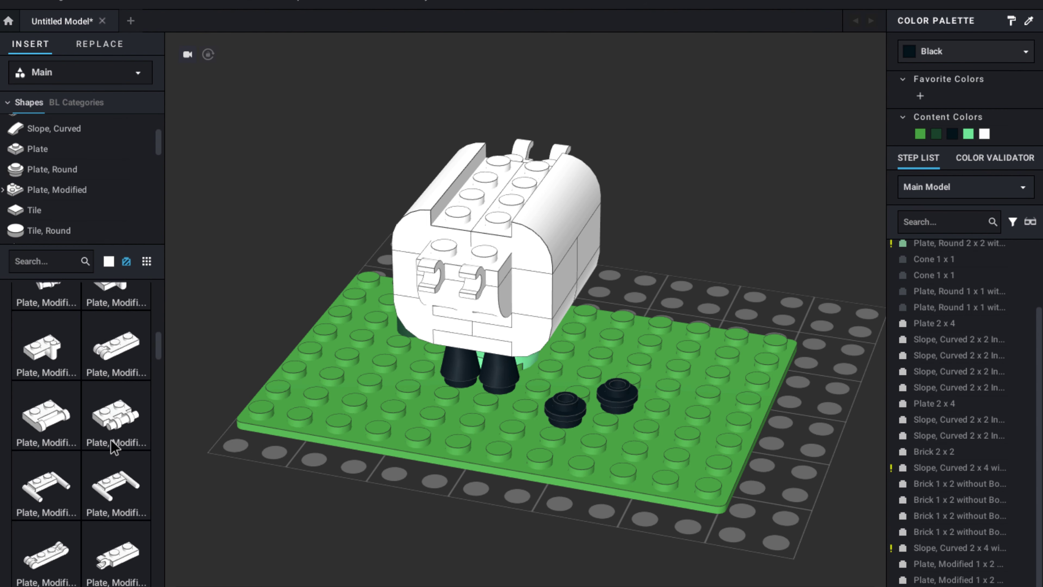
scroll(113, 445, "down", 5)
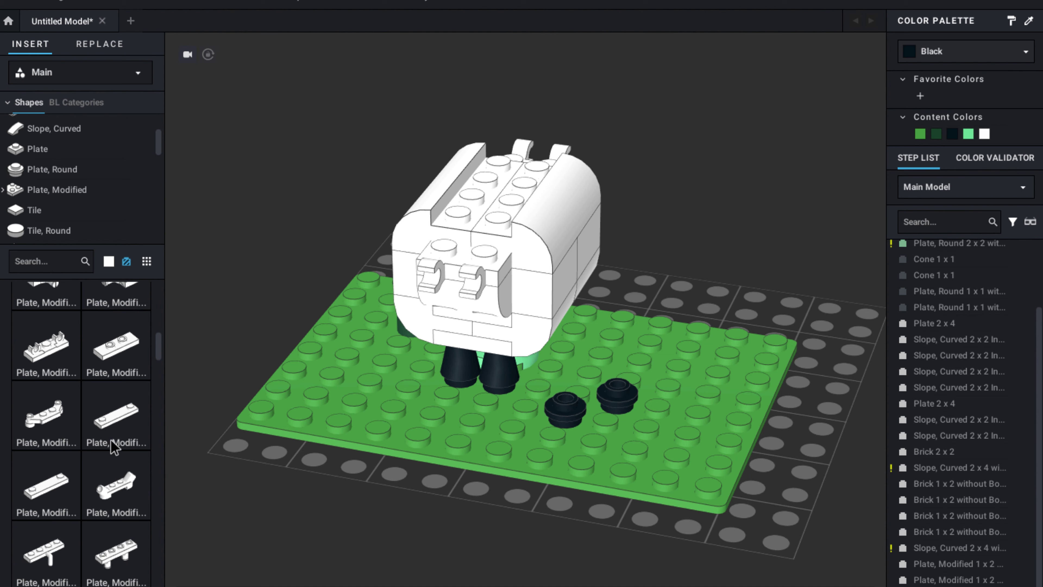
scroll(114, 447, "down", 5)
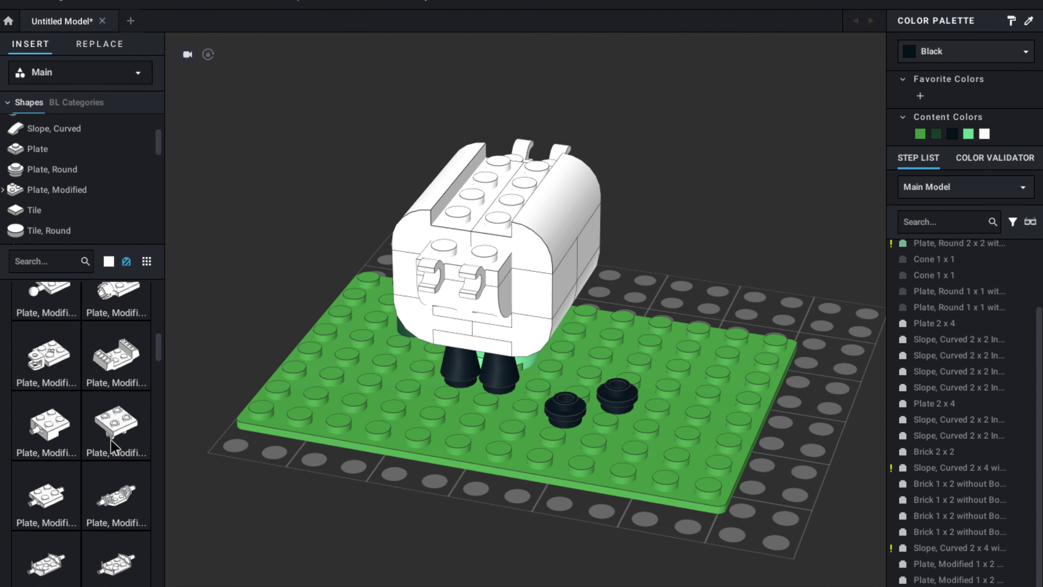
scroll(115, 447, "down", 5)
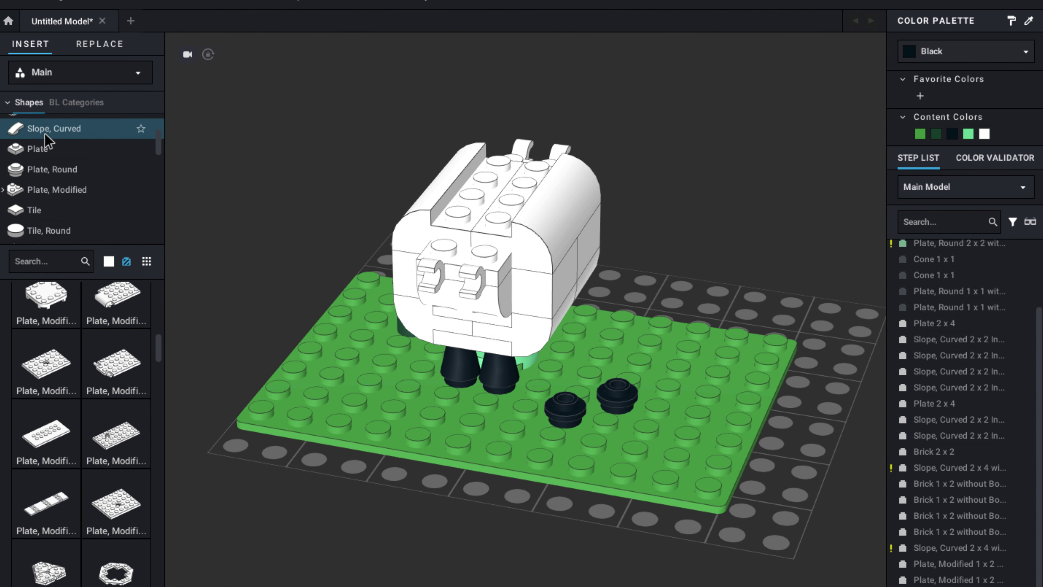
scroll(47, 172, "down", 2)
left_click(47, 196)
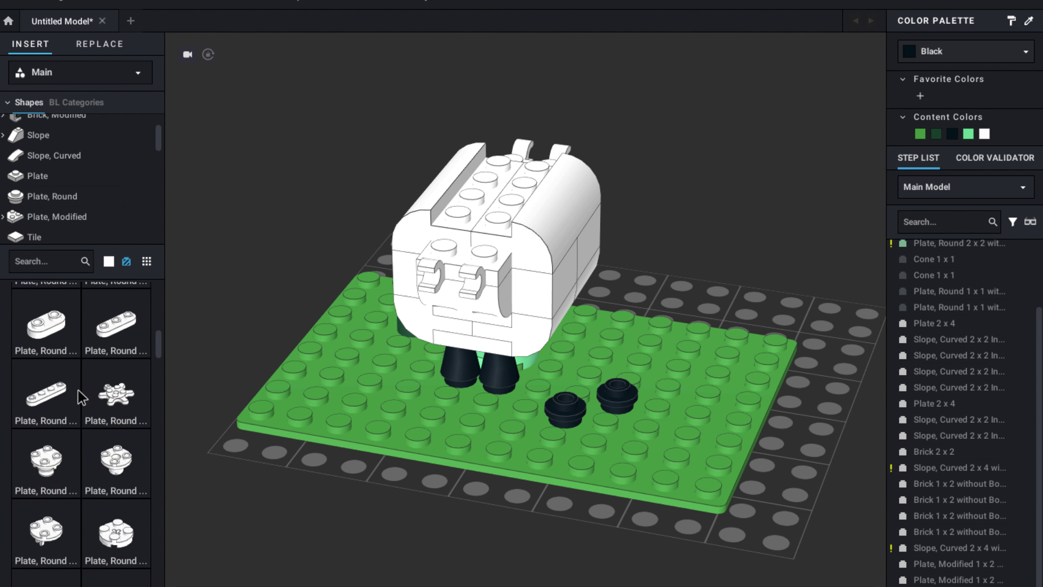
scroll(78, 389, "up", 5)
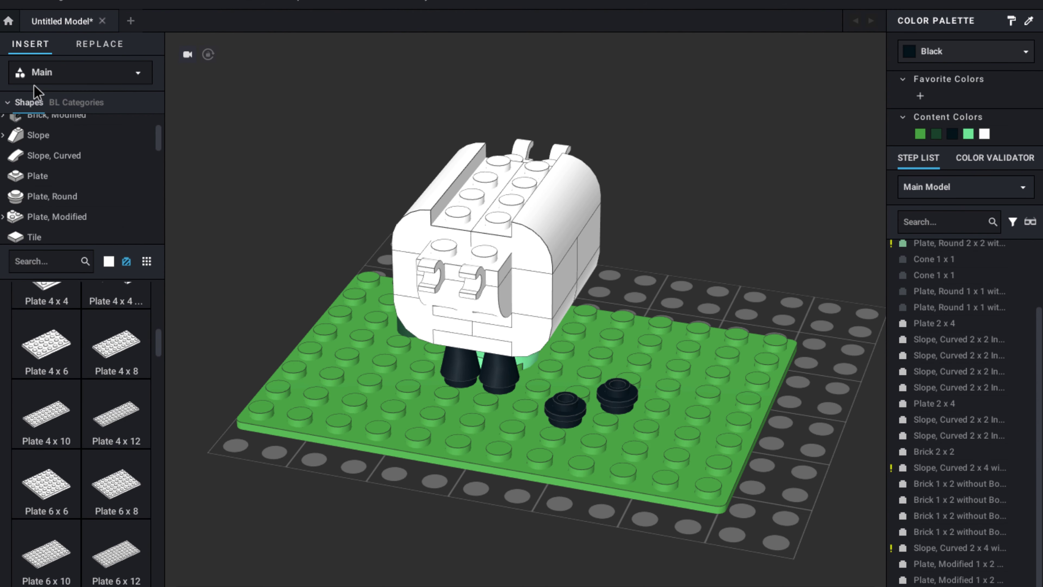
left_click(47, 196)
left_click_drag(72, 525, 70, 442)
scroll(70, 443, "down", 1)
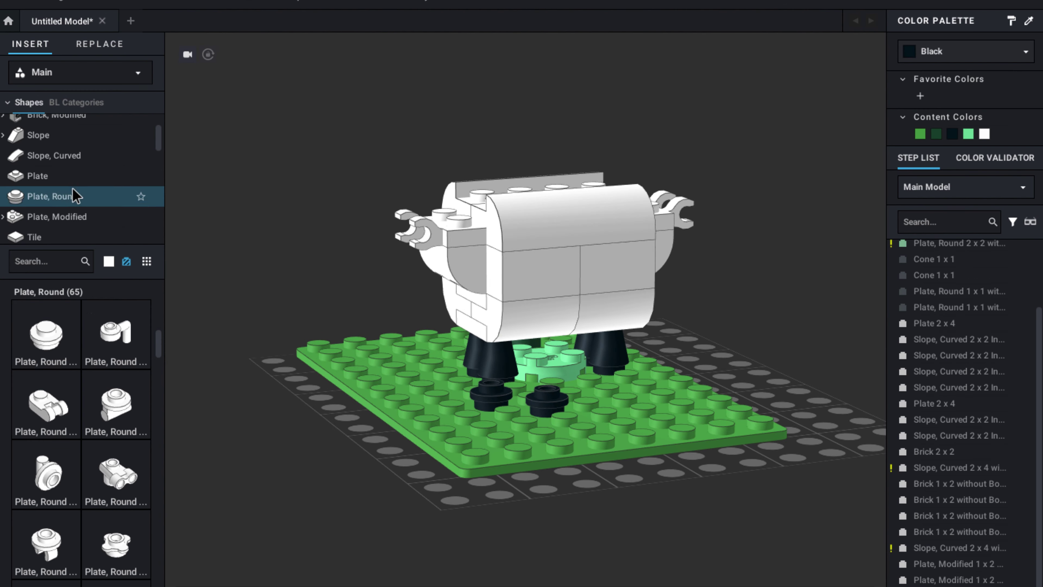
Replace the front clip plate with a Plate, Modified 1 x 2 with a bar and hang a Plate, Modified 1 x 1 with a clip from it.
left_click(47, 216)
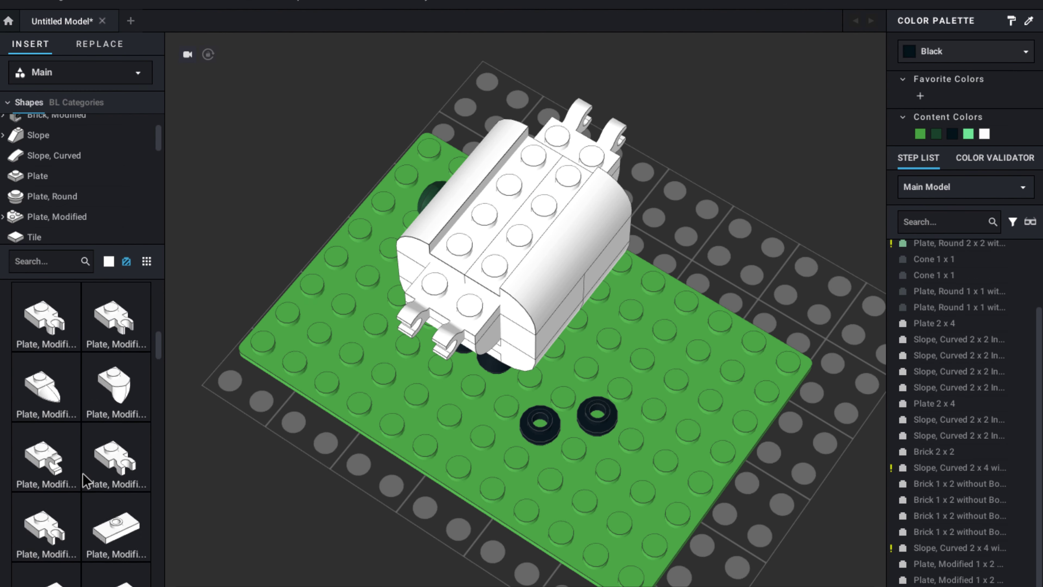
scroll(84, 481, "down", 2)
left_click_drag(113, 497, 441, 312)
scroll(146, 354, "down", 1)
key("ctrl+z")
left_click_drag(86, 366, 425, 333)
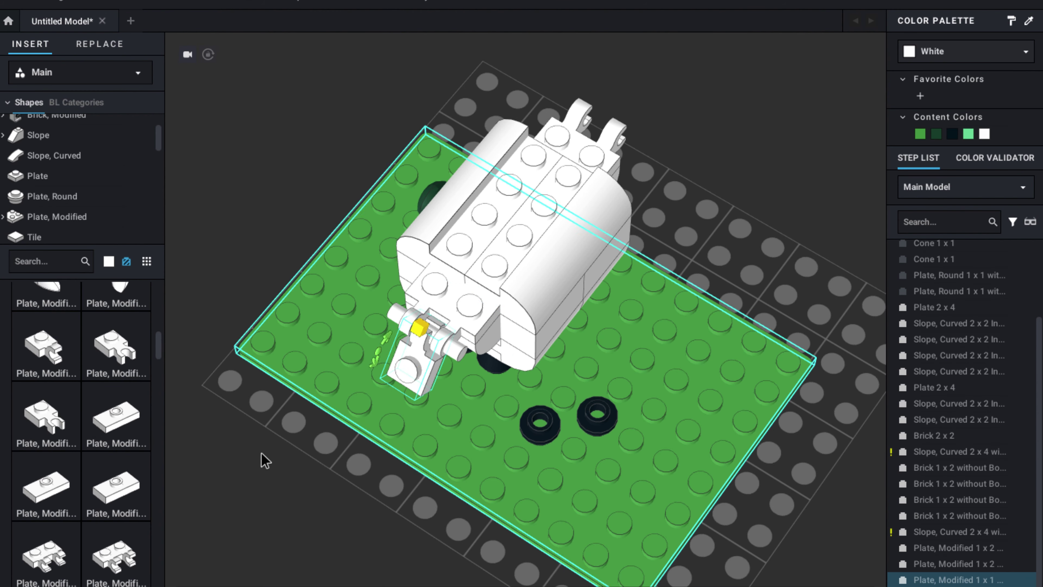
right_click_drag(263, 458, 245, 447)
Recolor the front 1 x 2 bar plate and the 1 x 1 clip plate hanging from it Light Brown.
left_click(920, 52)
left_click(908, 107)
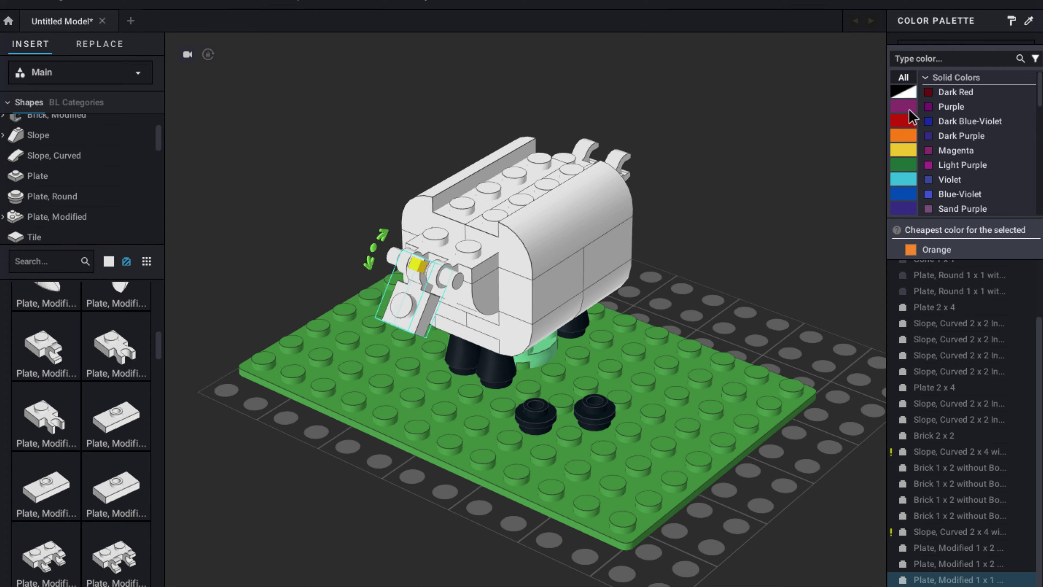
left_click(943, 209)
left_click(483, 266)
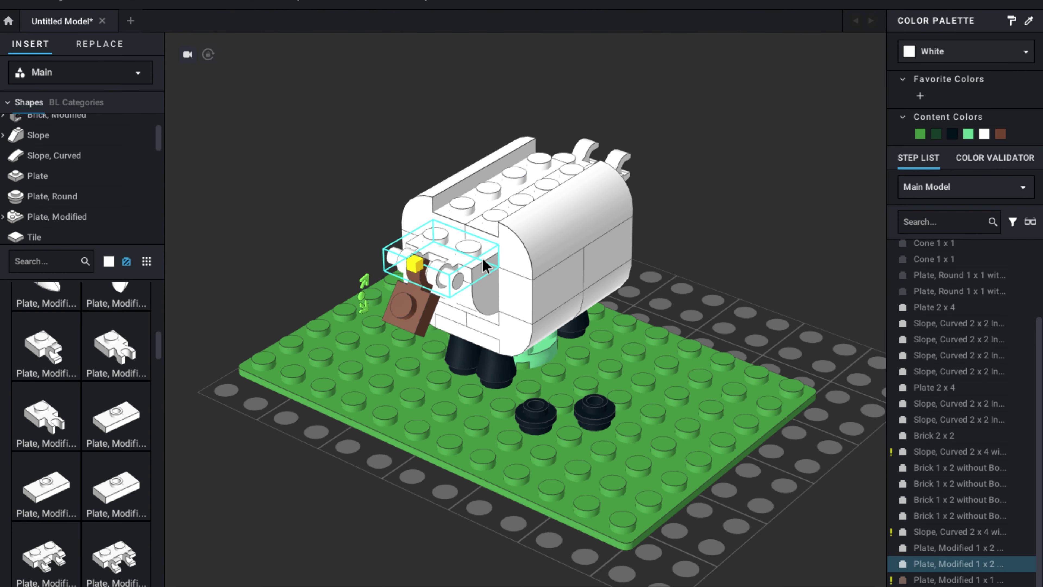
mouse_move(761, 145)
right_mouse_down()
mouse_move(794, 158)
mouse_move(762, 149)
right_mouse_up()
Place a white Plate 1 x 2 on top of the modified plate at each short end of the body.
left_click(52, 196)
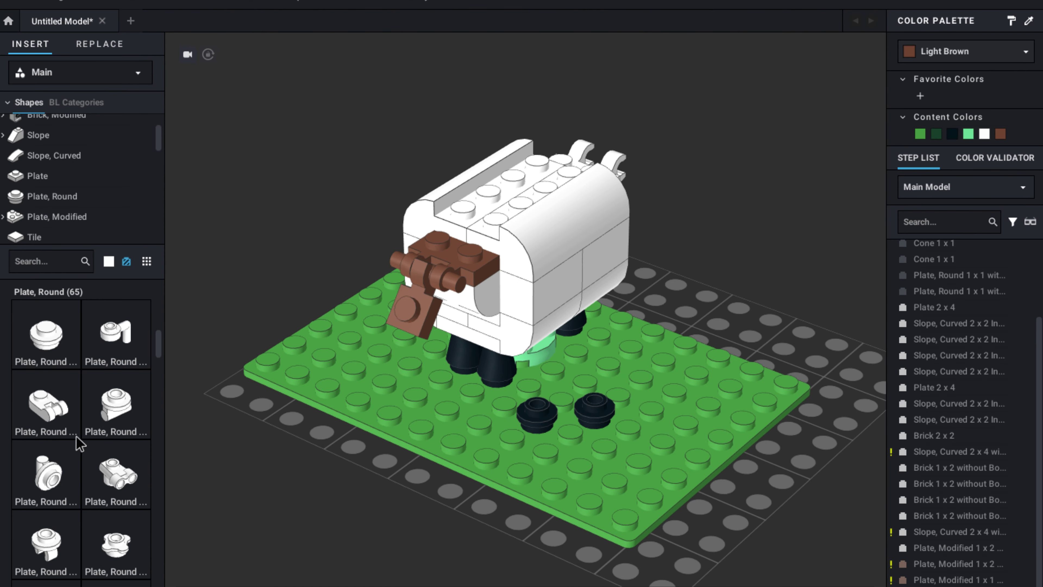
scroll(74, 456, "down", 1)
right_click_drag(181, 337, 71, 177)
left_click(71, 177)
left_click(444, 273)
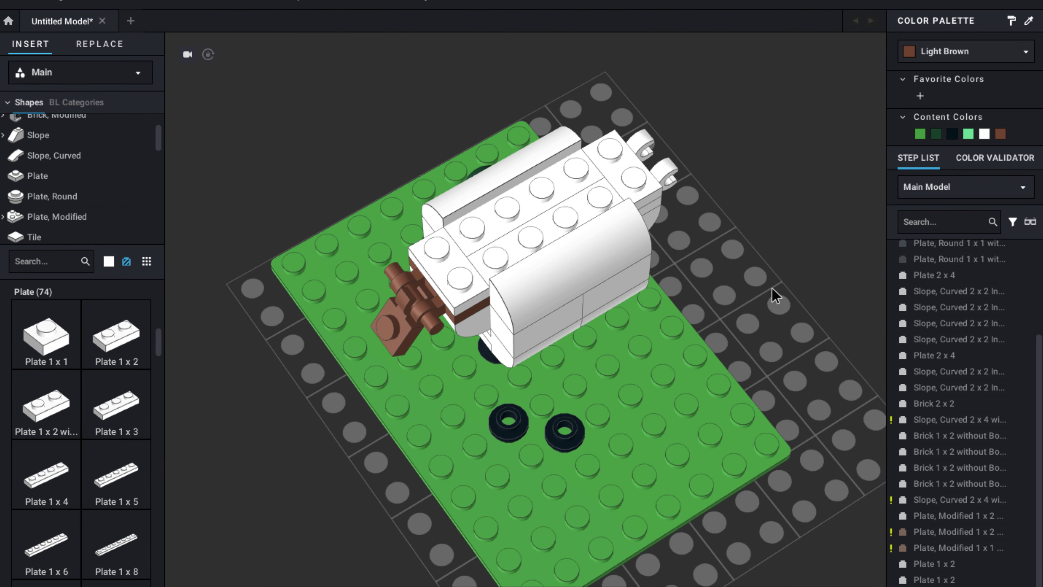
right_click_drag(775, 296, 772, 263)
Place a white Plate 2 x 6 lengthwise along the top of the body, covering both end plates.
scroll(62, 452, "down", 3)
left_click(46, 542)
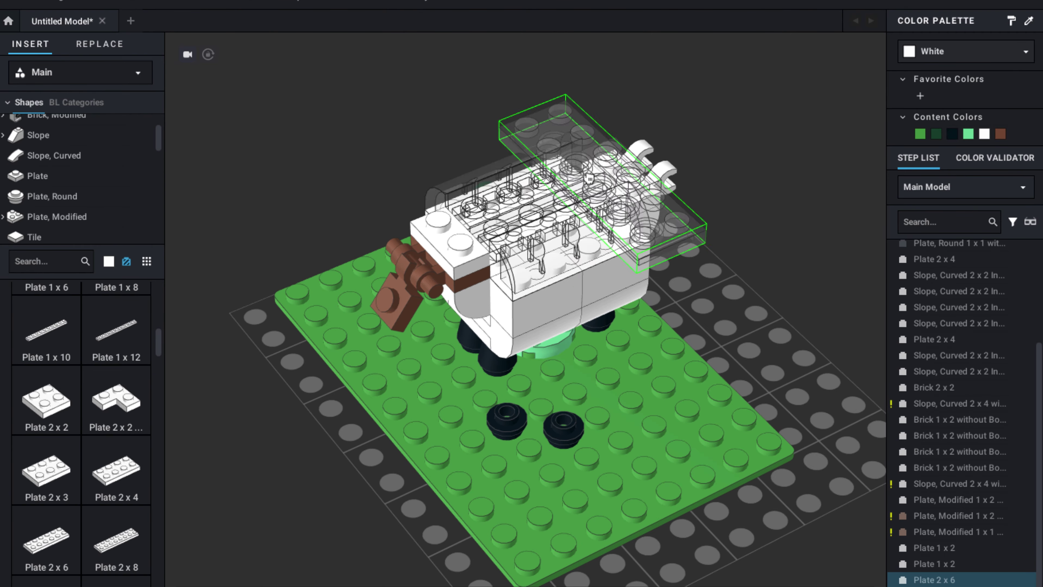
left_click(503, 211)
left_click(757, 285)
Look through the larger plain plates, round plates and modified plates for a further part.
scroll(87, 427, "down", 5)
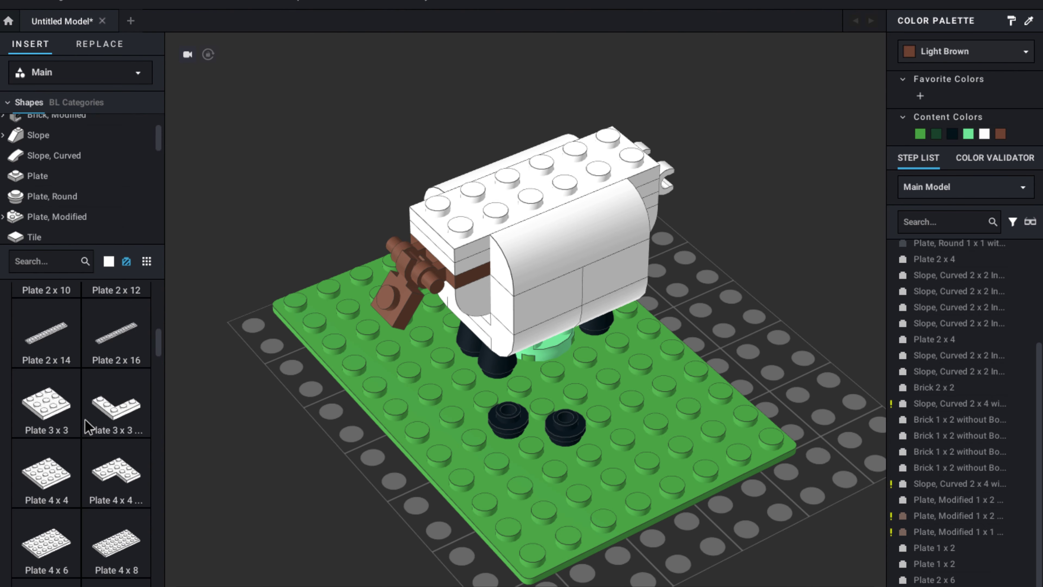
left_click(56, 196)
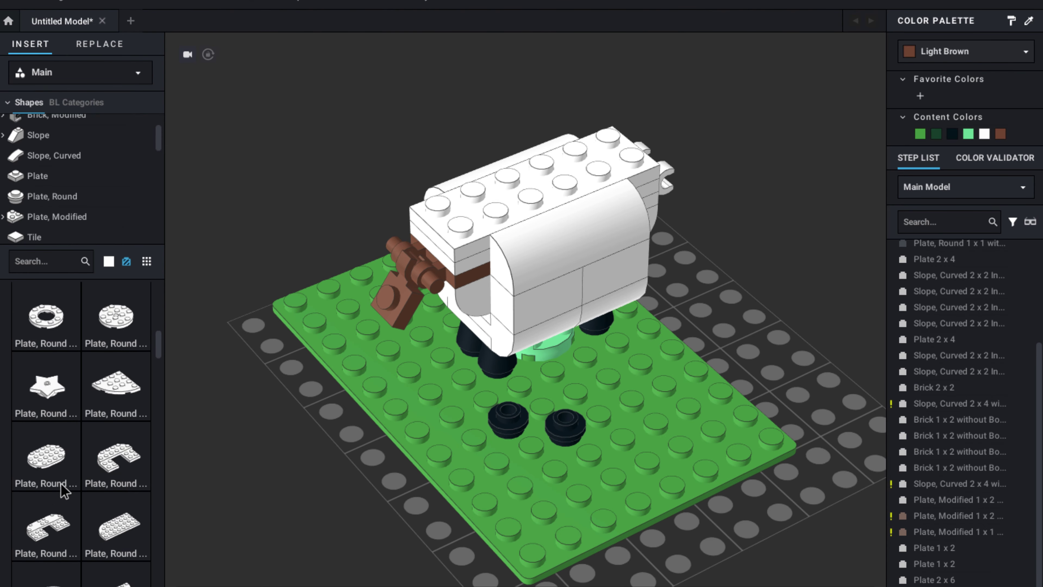
scroll(62, 486, "down", 10)
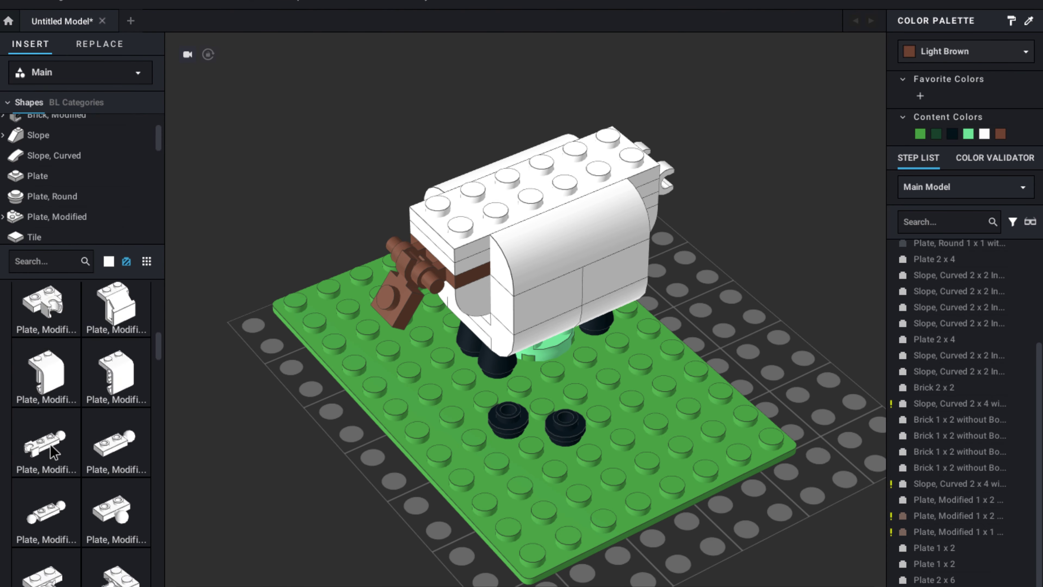
scroll(54, 451, "down", 8)
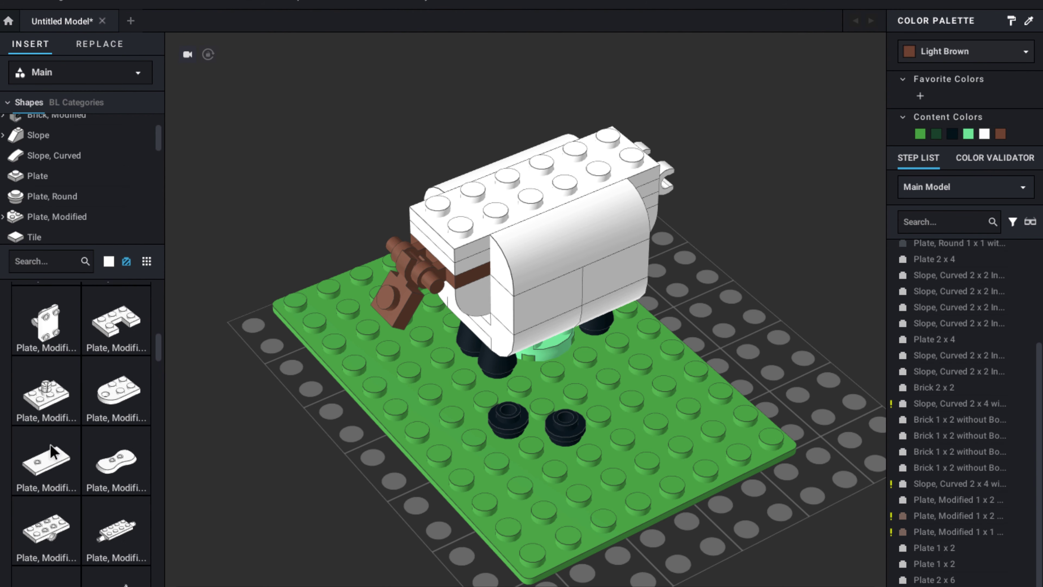
scroll(52, 451, "down", 6)
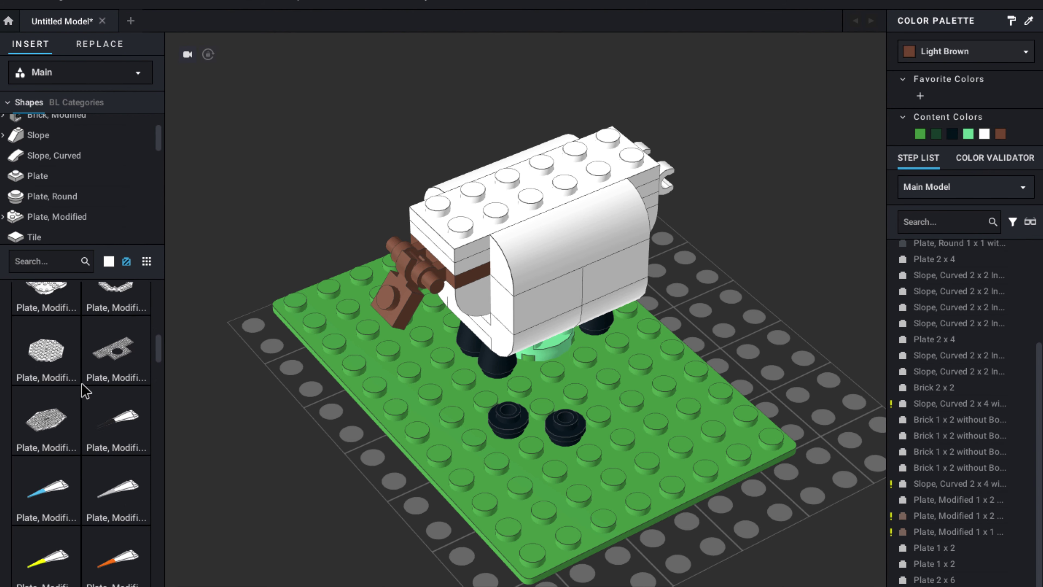
scroll(84, 390, "down", 2)
scroll(56, 229, "down", 1)
Look through the modified plates, Technic, Technic linker, dish and container parts for a neck connector.
left_click(57, 199)
scroll(58, 199, "down", 4)
left_click(58, 201)
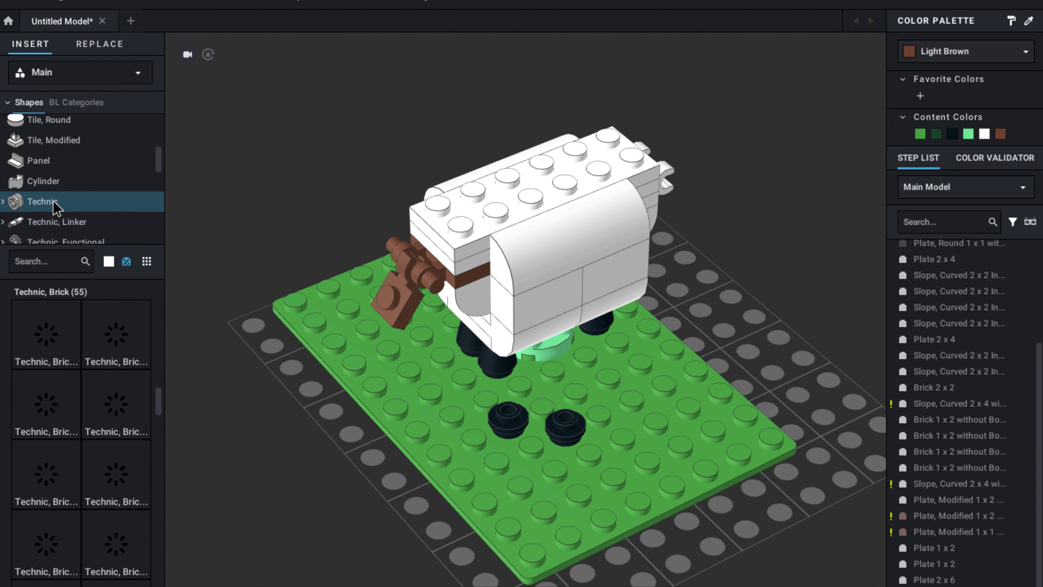
scroll(96, 421, "down", 2)
scroll(94, 414, "down", 10)
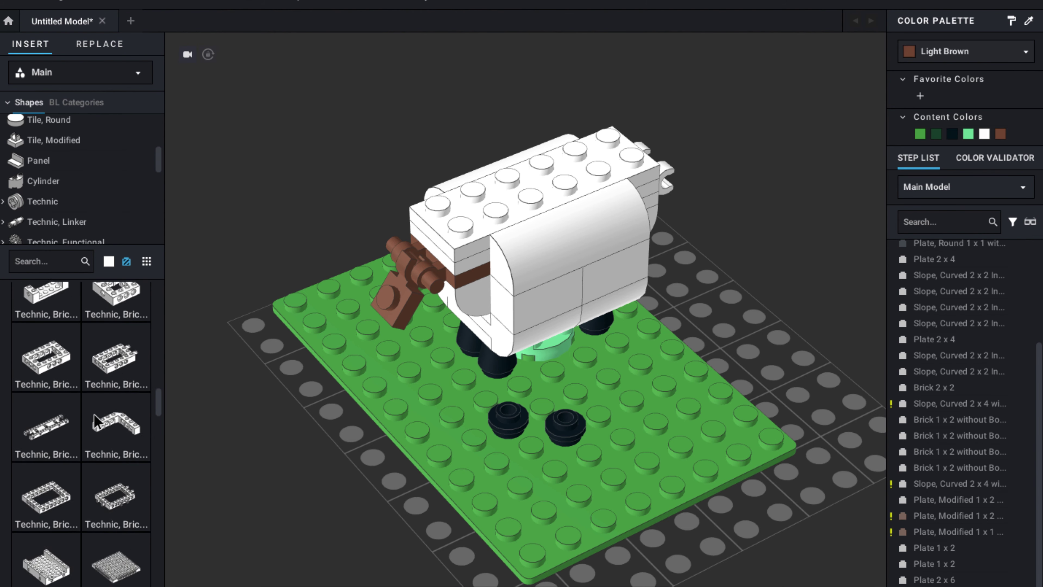
scroll(94, 408, "down", 6)
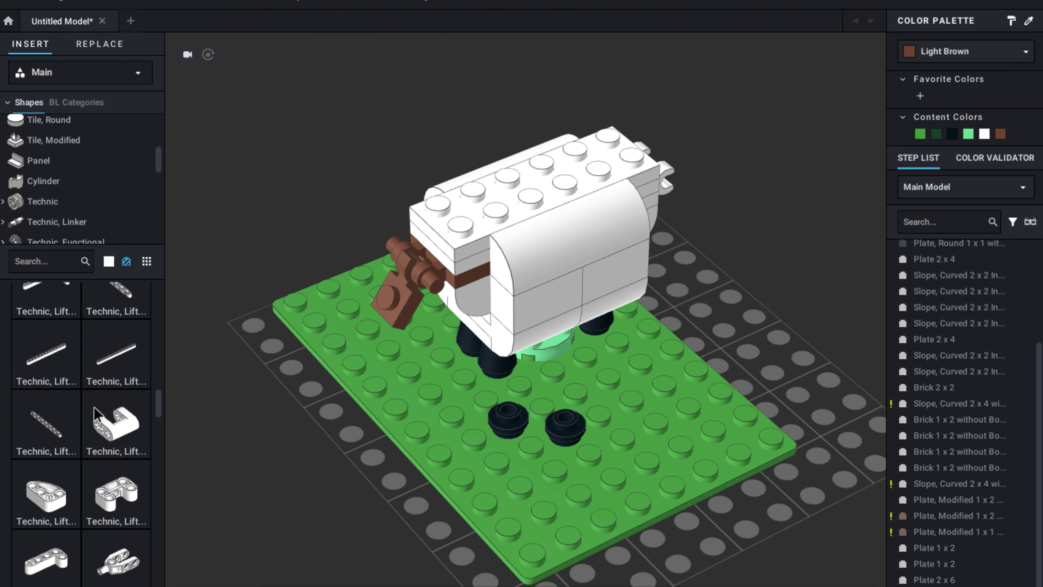
scroll(102, 485, "down", 1)
left_click(72, 221)
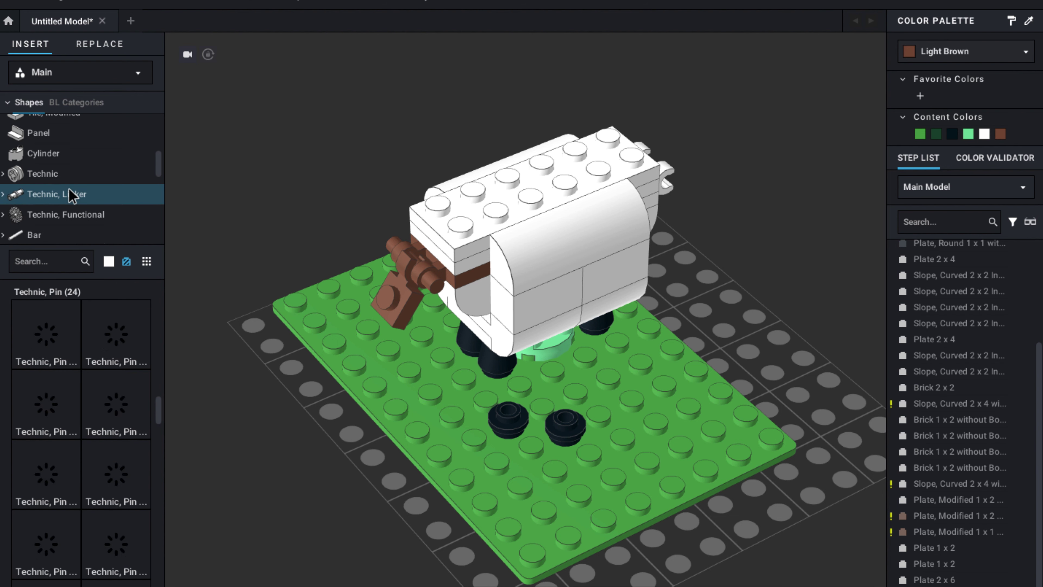
scroll(57, 222, "down", 2)
left_click(56, 205)
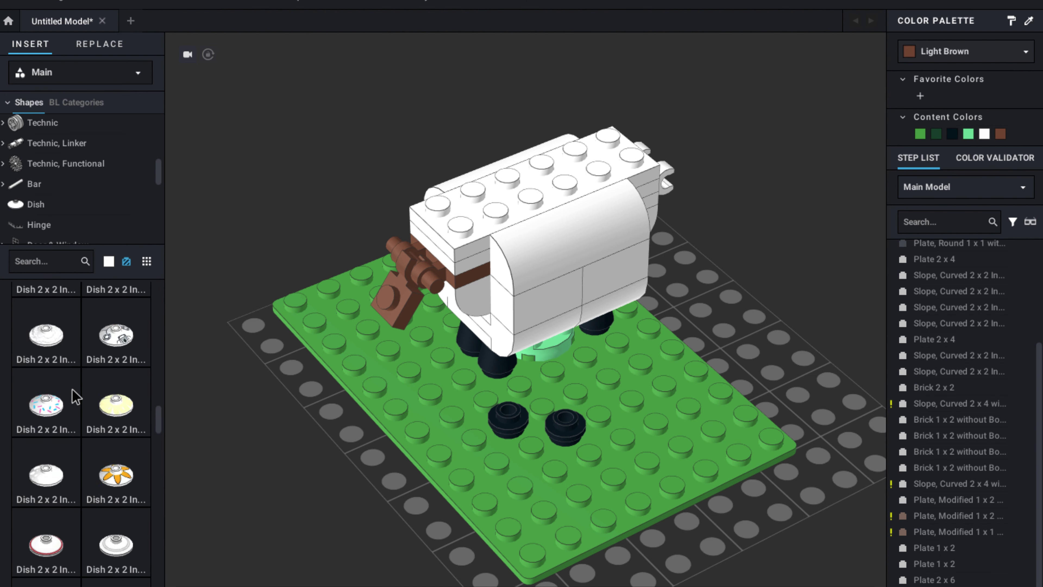
scroll(74, 394, "down", 3)
scroll(70, 226, "down", 2)
left_click(70, 226)
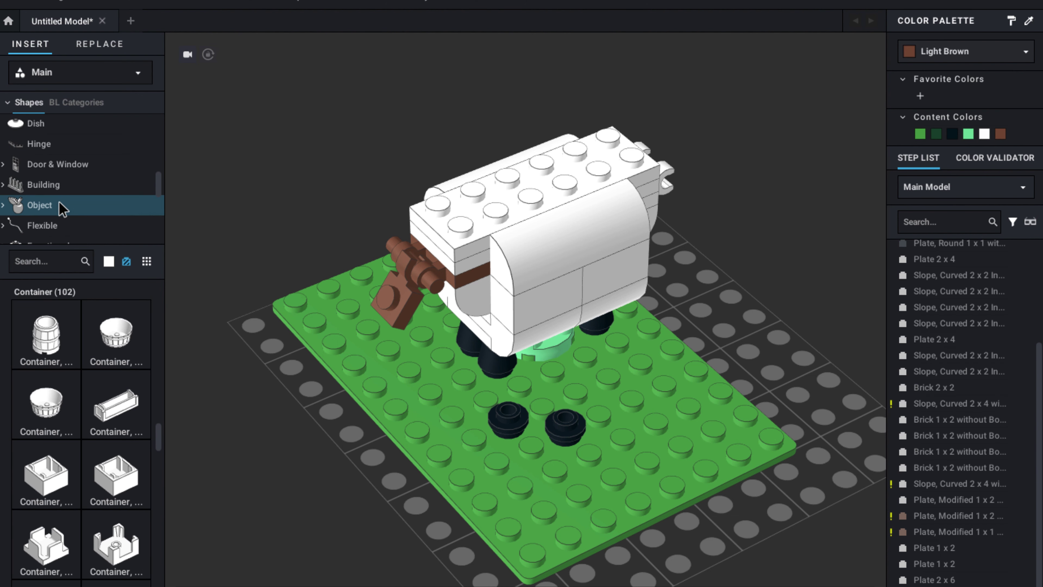
scroll(74, 405, "down", 5)
scroll(75, 406, "down", 5)
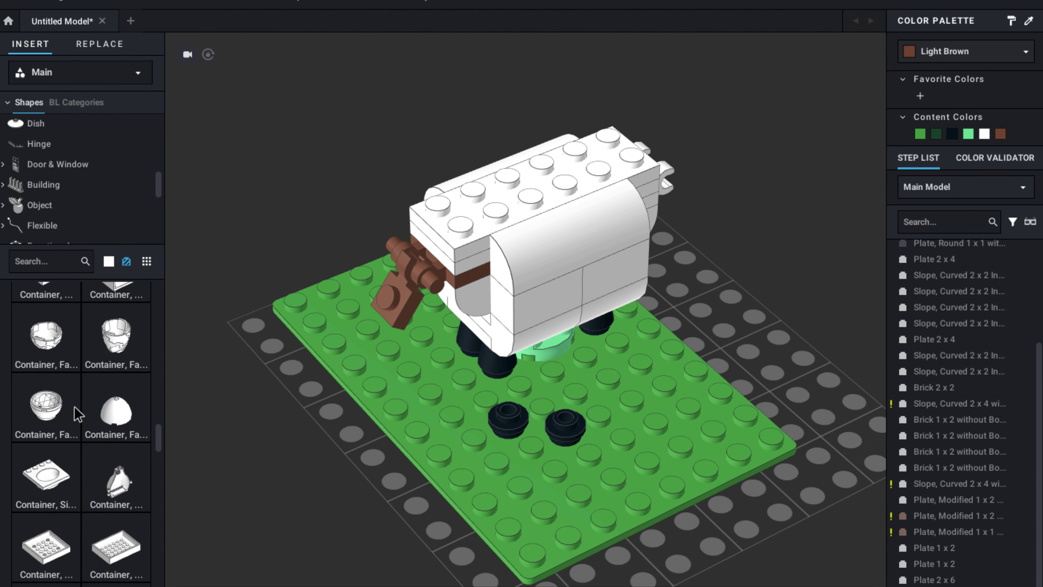
scroll(51, 236, "down", 2)
Place a white Turntable 2 x 2 Plate base on the body's head end and add its top part in Black.
left_click(48, 201)
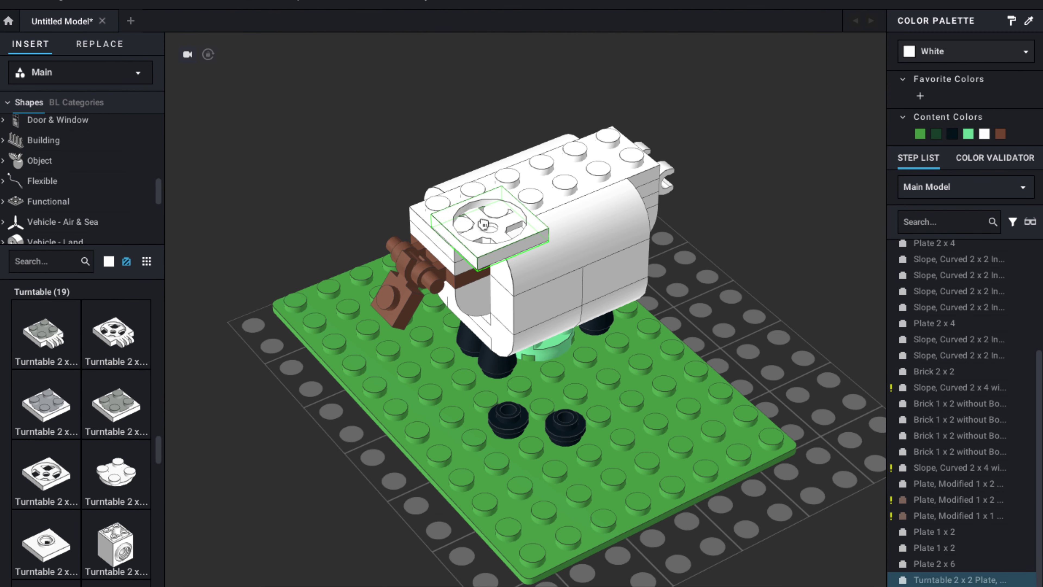
left_click(483, 224)
right_click_drag(483, 223, 139, 466)
left_click(916, 51)
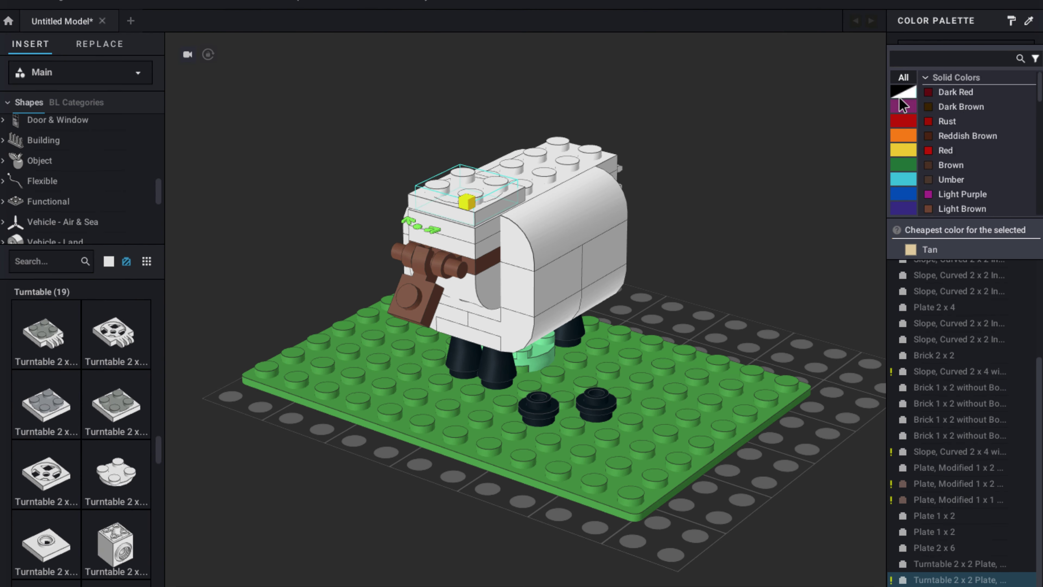
left_click(902, 92)
Place a Black Plate 2 x 3 on the turntable so that it overhangs the front of the body.
scroll(51, 140, "up", 5)
left_click(44, 228)
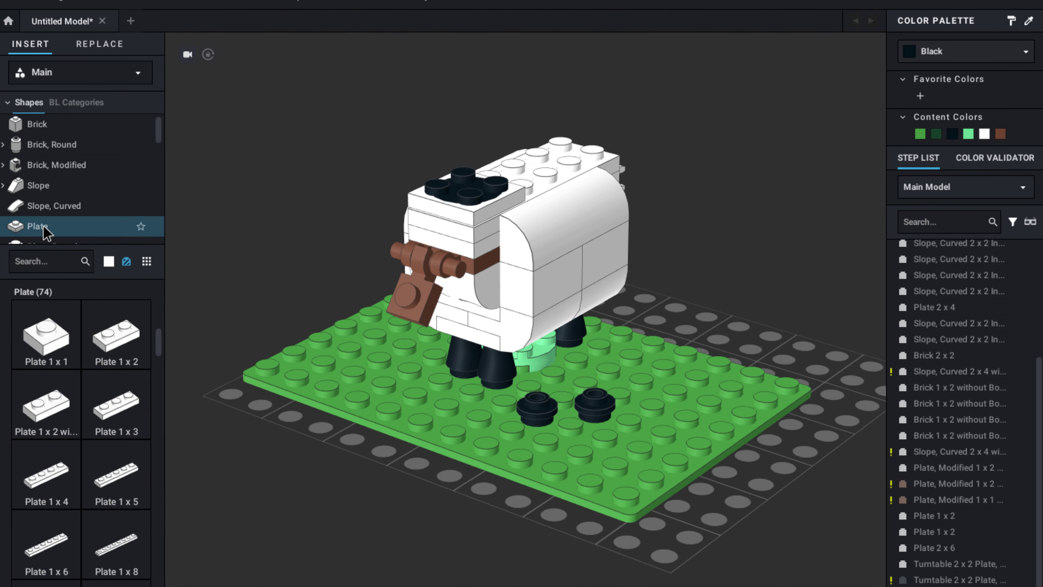
scroll(65, 431, "down", 5)
left_click_drag(289, 188, 275, 195)
right_click_drag(267, 201, 238, 306)
left_click_drag(225, 158, 446, 214)
left_click(341, 206)
right_click_drag(340, 205, 302, 180)
Place two Technic Bricks 1 x 2 with one hole side by side on the rear of the 2 x 3 plate and color them Black.
scroll(73, 156, "down", 5)
left_click(46, 202)
left_click(48, 144)
left_click_drag(49, 545, 472, 159)
right_click_drag(361, 117, 366, 162)
left_click(411, 187)
left_click(951, 134)
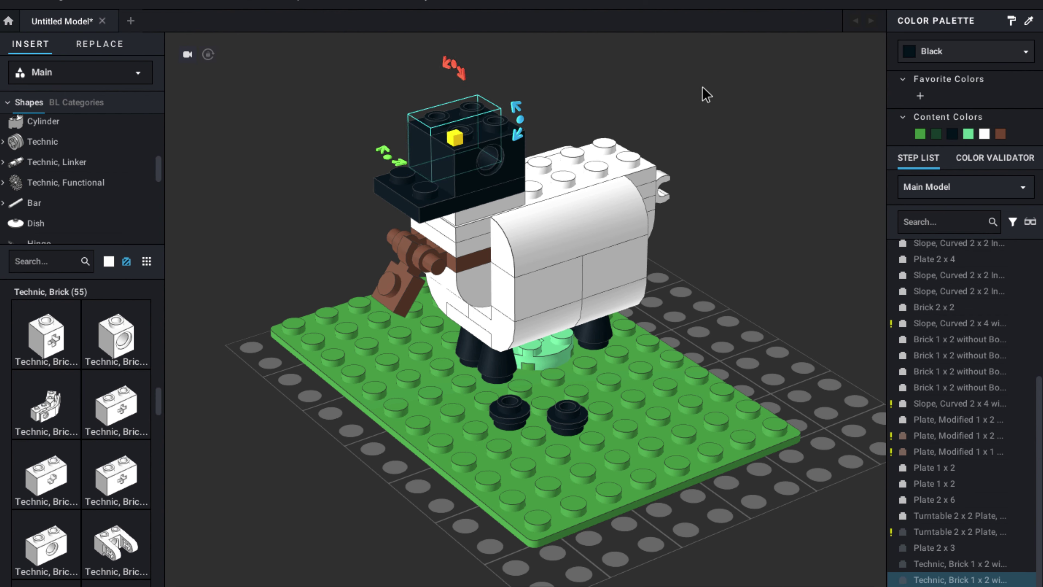
left_click(703, 93)
right_click_drag(703, 93, 673, 107)
Place two Light Brown Plate, Round 1 x 1 side by side on the front studs of the 2 x 3 plate.
scroll(70, 164, "up", 5)
left_click(52, 214)
scroll(47, 306, "down", 2)
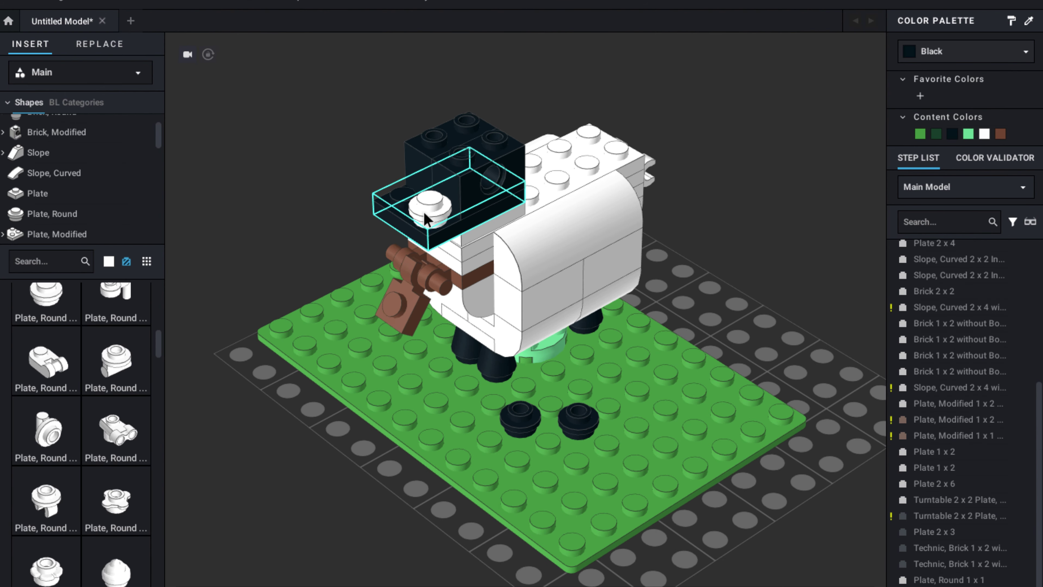
key("ctrl+d")
left_click_drag(382, 254, 353, 236)
left_click(316, 185)
right_click_drag(316, 185, 311, 183)
Place two white 2 x 1 curved slopes with a stud side by side over the front of the head.
left_click(45, 174)
scroll(80, 414, "down", 8)
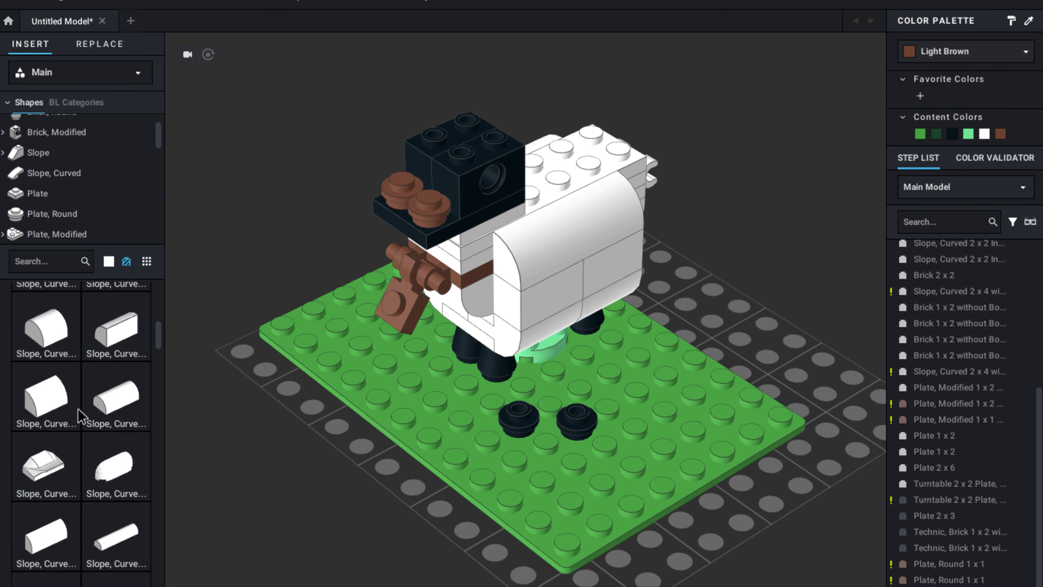
left_click_drag(111, 508, 413, 137)
right_click_drag(413, 137, 428, 137)
key("ctrl+d")
left_click_drag(428, 137, 452, 158)
left_click(316, 170)
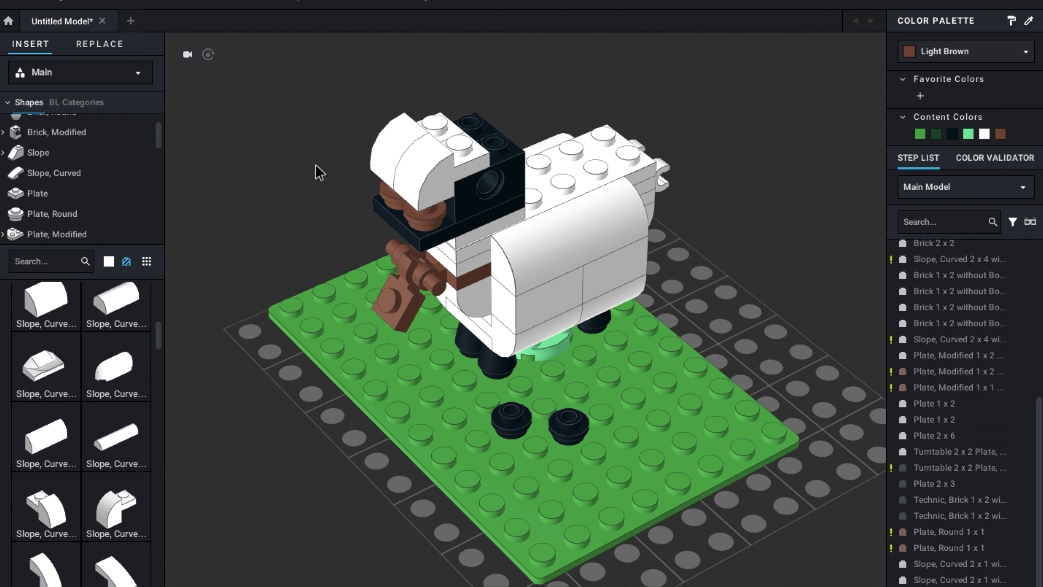
Try a white studded curved slope facing backward on the rear of the head, and delete it.
right_click_drag(317, 170, 298, 158)
scroll(116, 390, "down", 2)
scroll(115, 388, "up", 4)
scroll(117, 392, "down", 1)
left_click_drag(117, 392, 281, 191)
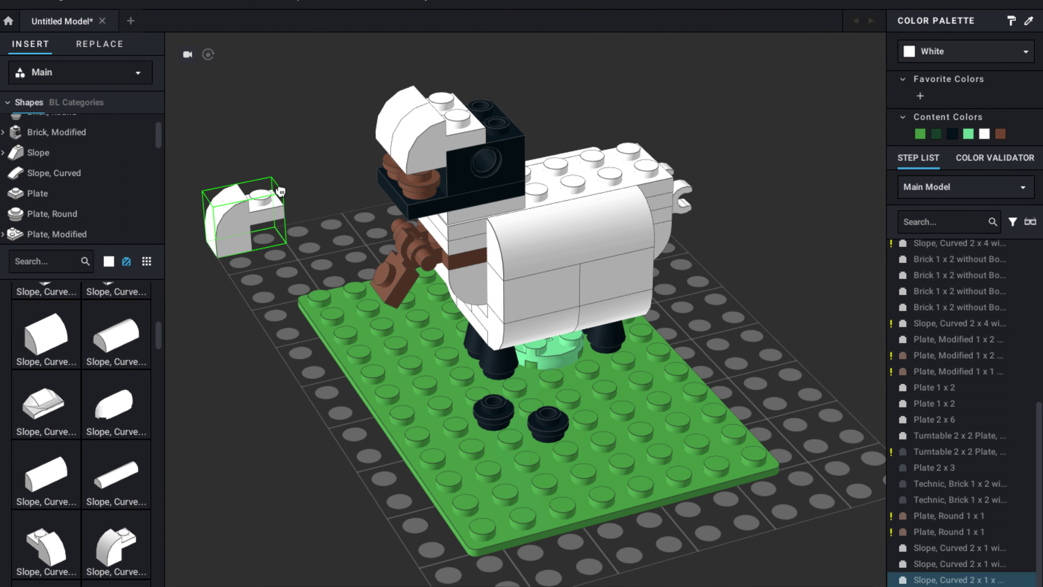
left_click_drag(238, 218, 472, 95)
right_click_drag(472, 94, 488, 99)
scroll(75, 380, "up", 5)
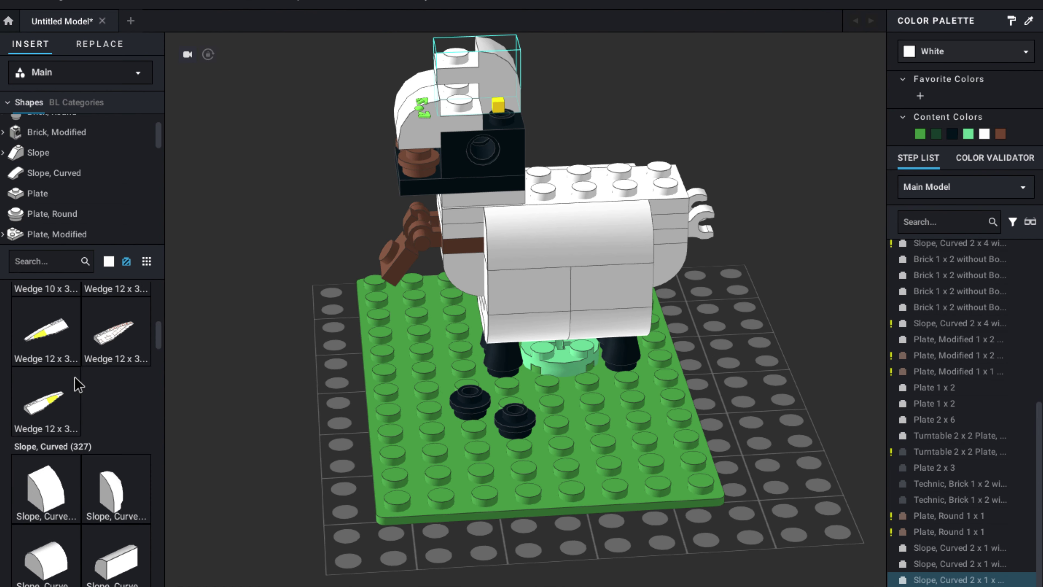
left_click(37, 154)
left_click(501, 64)
key("Delete")
Place two white 2 x 1 curved slopes side by side over the back of the head to round it off.
scroll(111, 390, "down", 6)
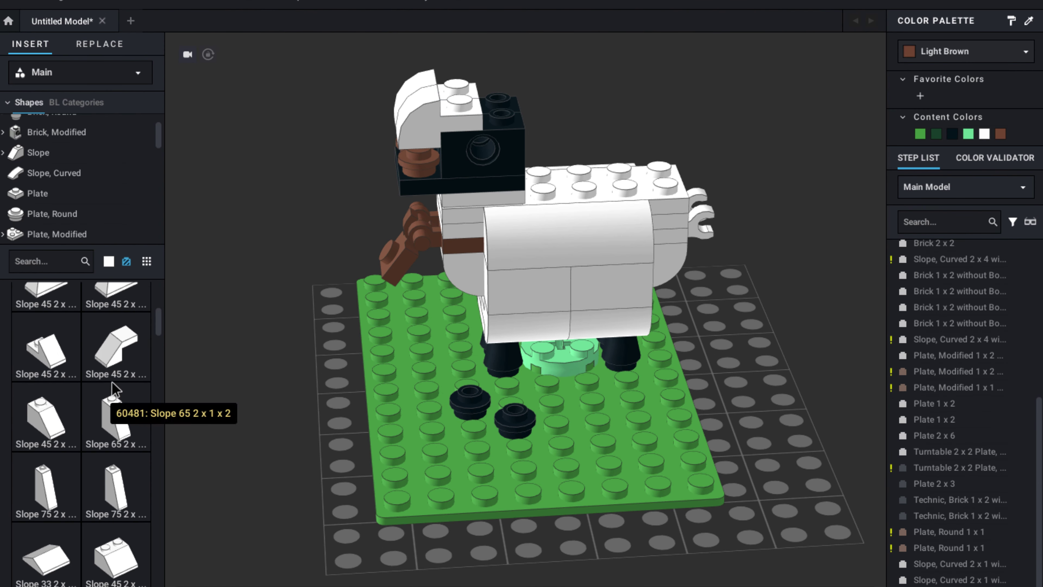
left_click(72, 179)
left_click_drag(95, 394, 501, 99)
right_click_drag(596, 121, 592, 131)
left_click(591, 131)
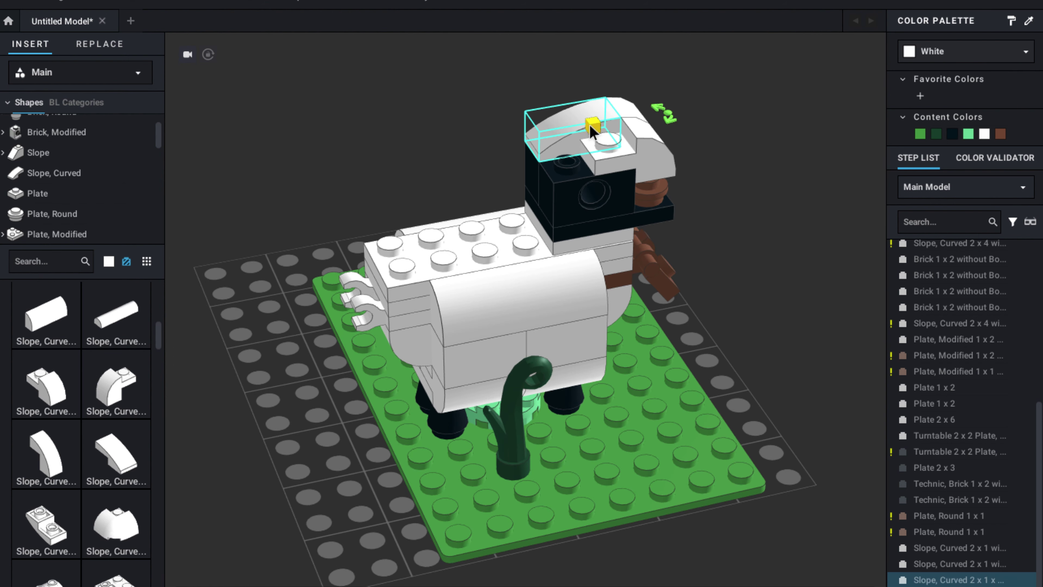
left_click(747, 225)
right_click_drag(747, 225, 464, 170)
Replace the head's one-hole Technic bricks with Black two-hole 1 x 2 ones, and recolor the curved slopes of the head Black.
scroll(53, 204, "down", 1)
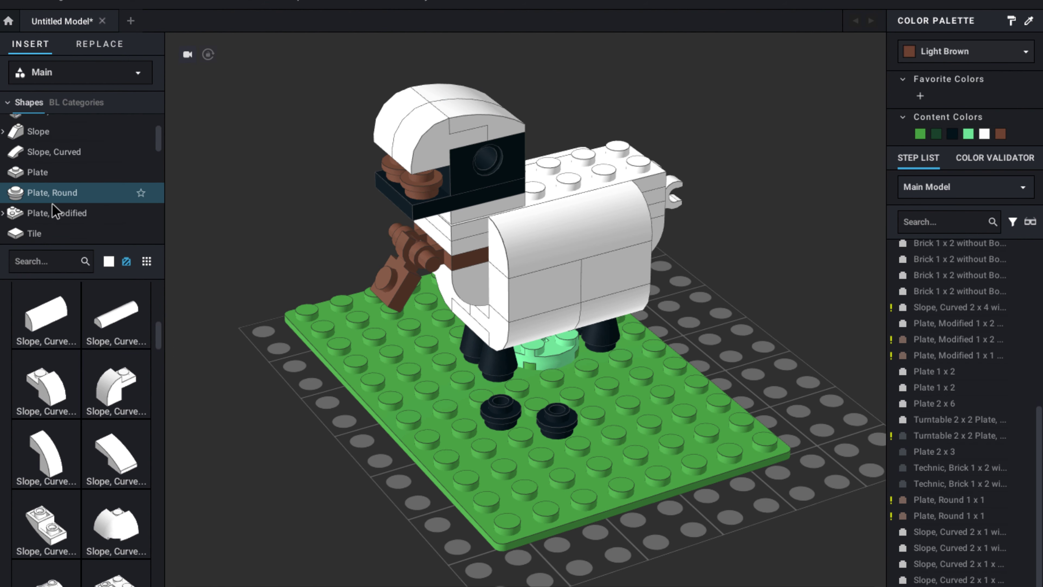
left_click(46, 151)
scroll(47, 152, "up", 1)
left_click(48, 155)
left_click(48, 139)
scroll(102, 436, "down", 4)
left_click_drag(52, 511, 297, 185)
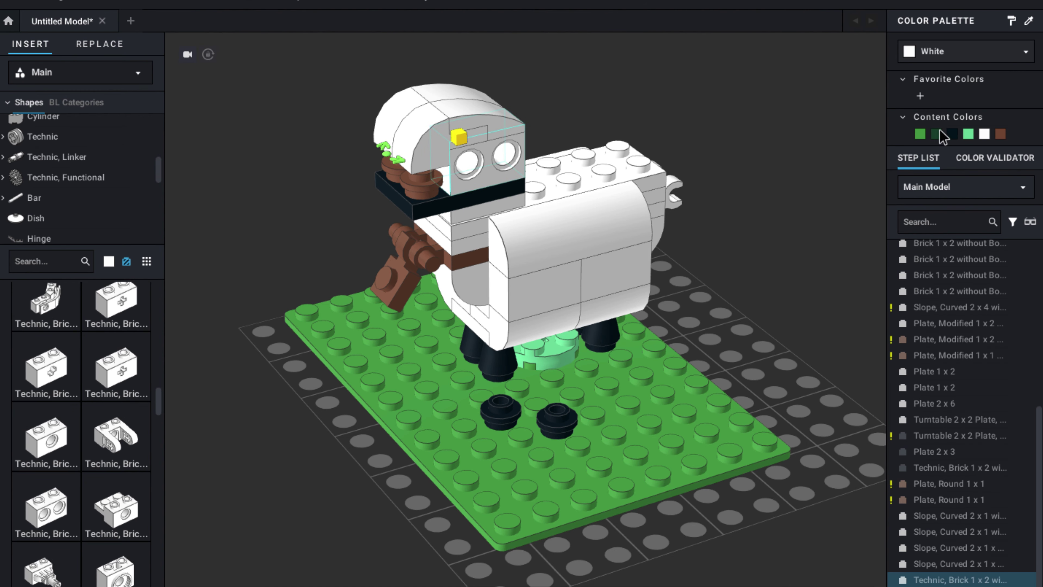
left_click(951, 134)
right_click_drag(698, 119, 433, 154)
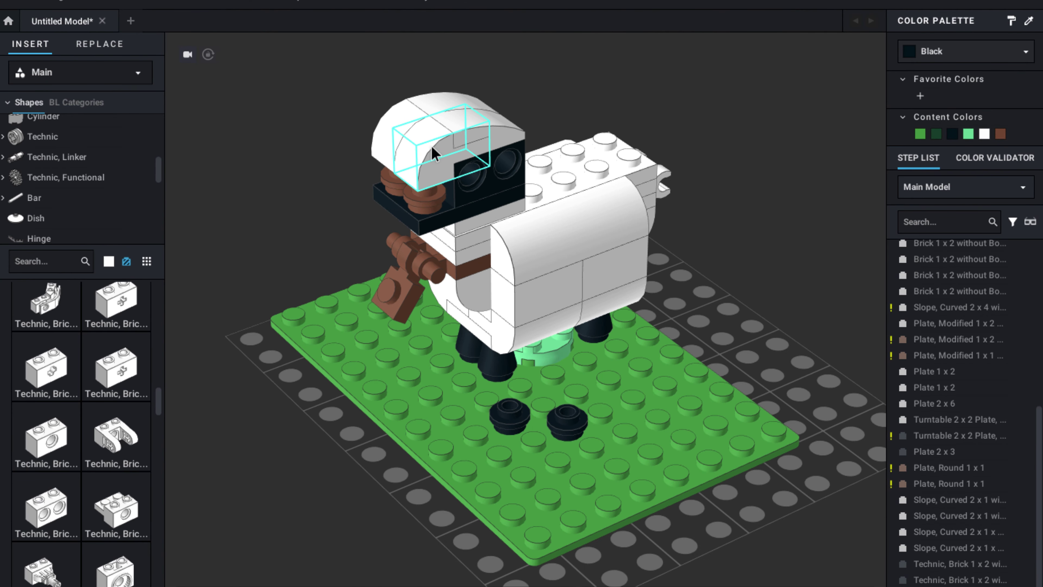
left_click(952, 134)
Search the parts for "eye" and place two white Tile, Round 1 x 1 with the closed-eyelash print on the ground beside the baseplate.
left_click(66, 199)
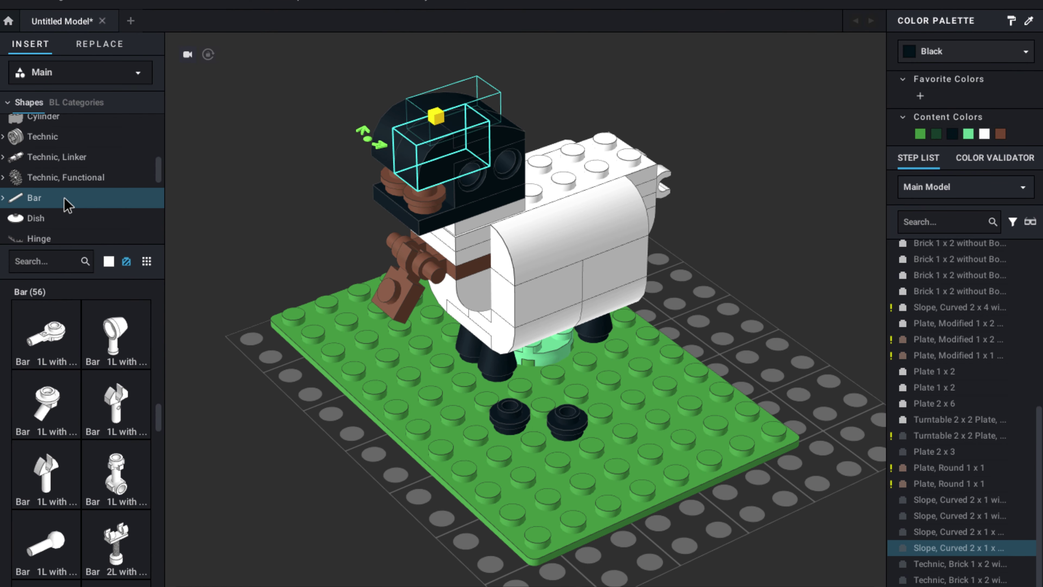
left_click(45, 261)
type("eye")
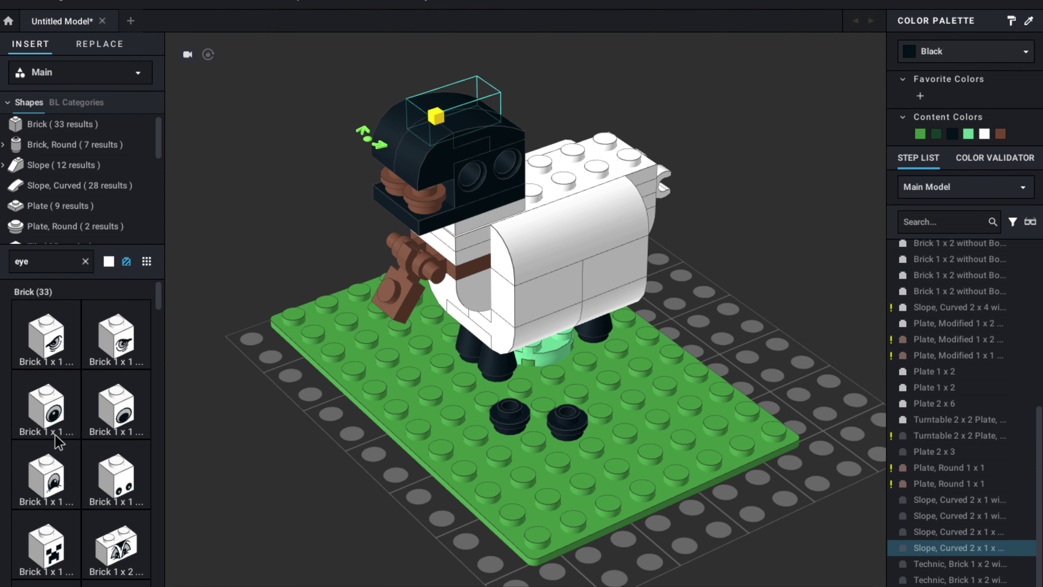
scroll(58, 441, "down", 15)
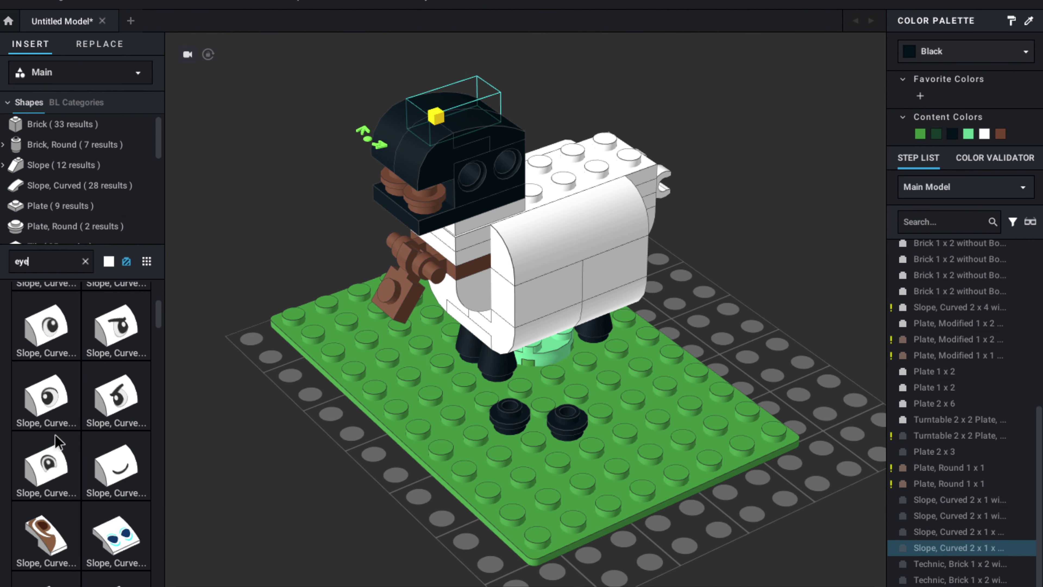
scroll(58, 442, "down", 8)
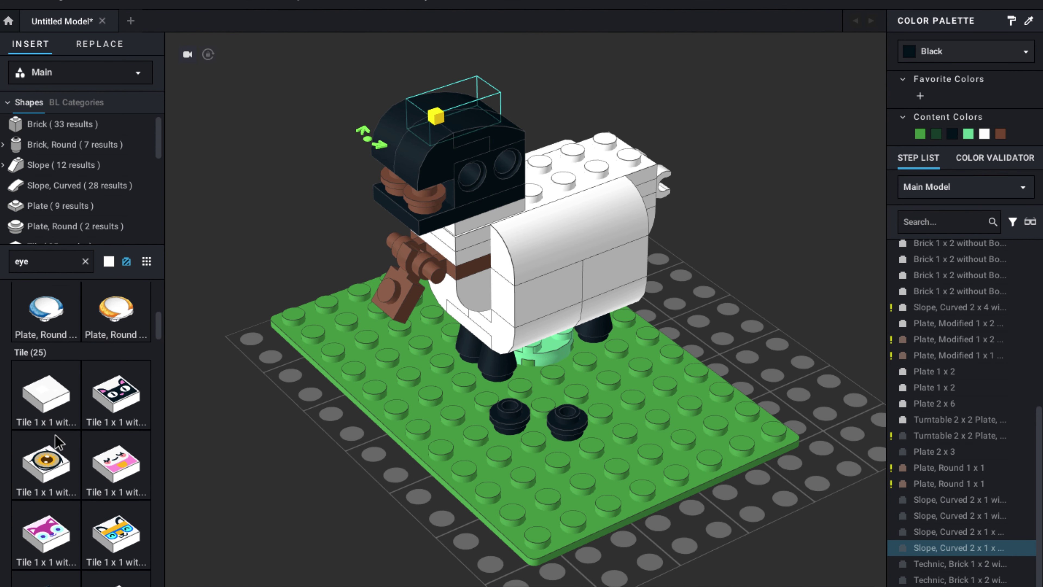
scroll(58, 441, "down", 5)
left_click_drag(46, 534, 301, 229)
scroll(46, 462, "down", 5)
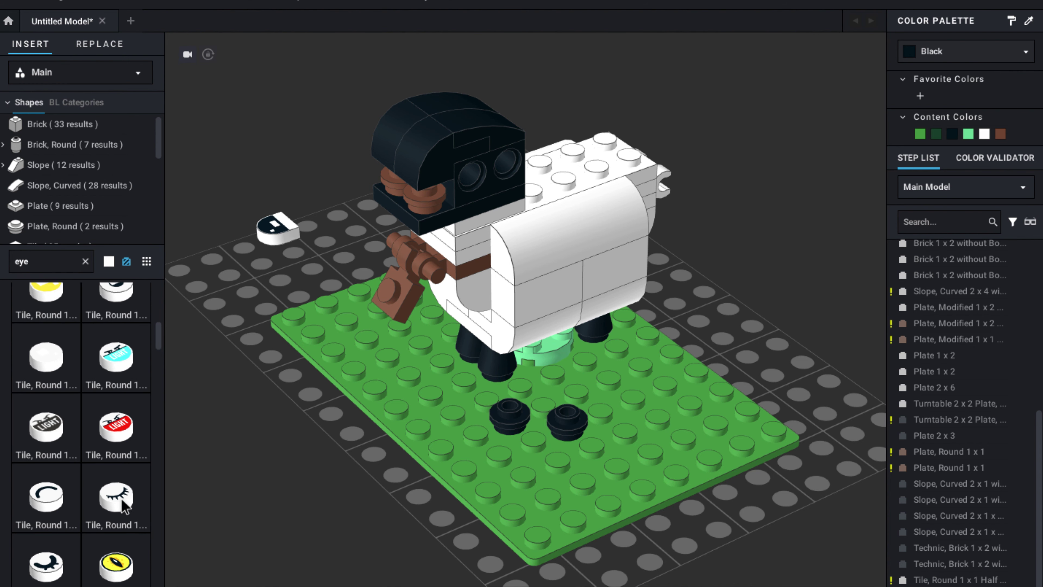
left_click(120, 496)
scroll(80, 201, "down", 3)
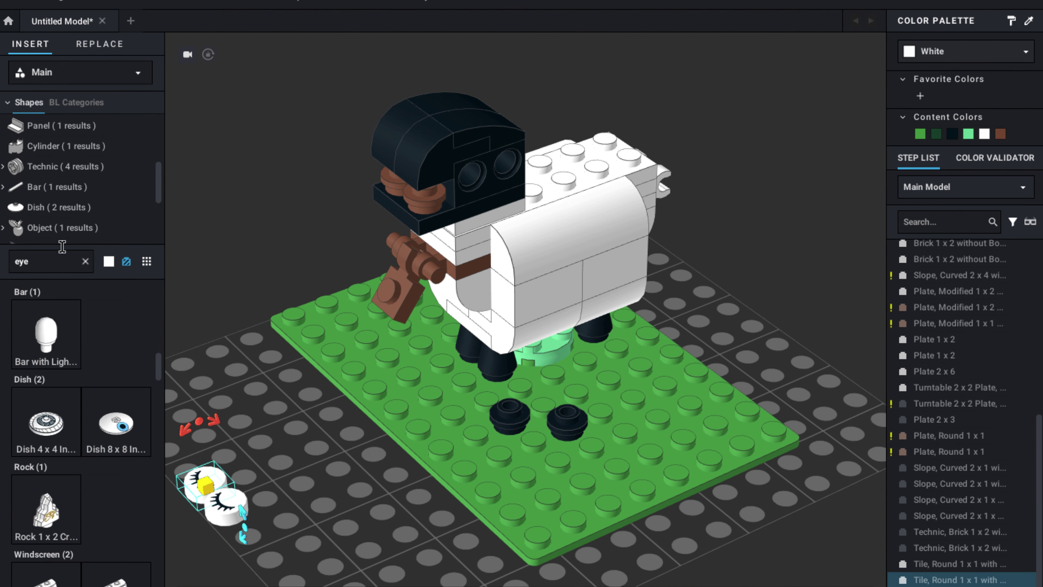
Clear the part search and look through the bars and dishes for a part to hold the eye tiles.
left_click(85, 262)
scroll(53, 174, "down", 5)
scroll(51, 173, "down", 1)
left_click(49, 225)
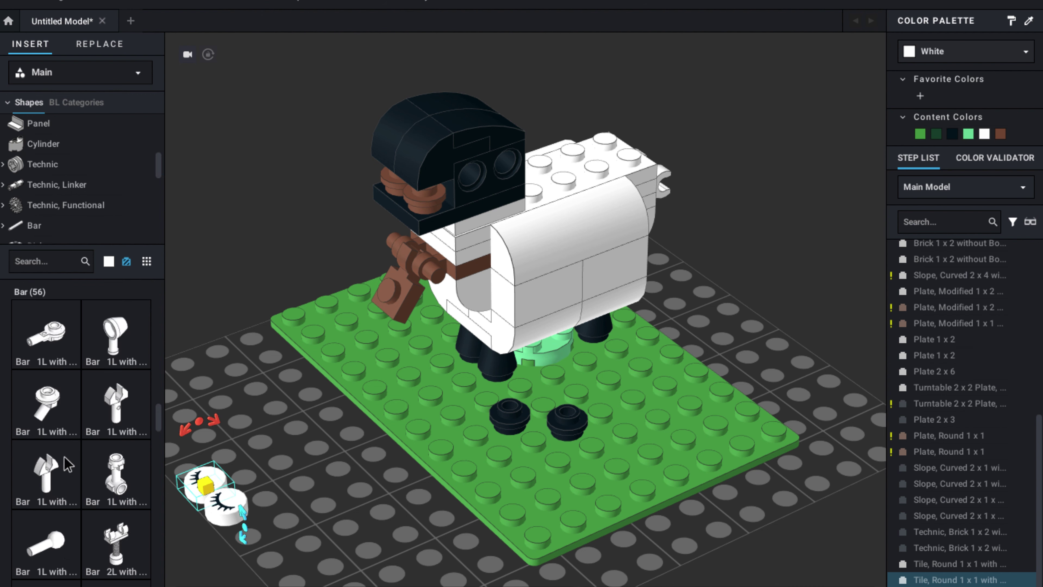
scroll(76, 436, "down", 5)
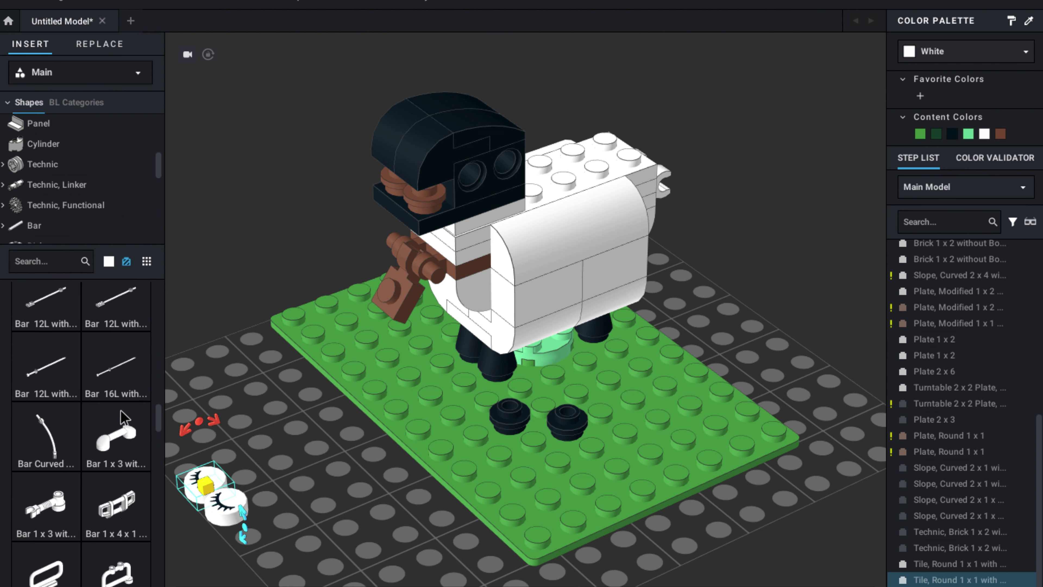
scroll(122, 418, "down", 3)
scroll(124, 417, "down", 3)
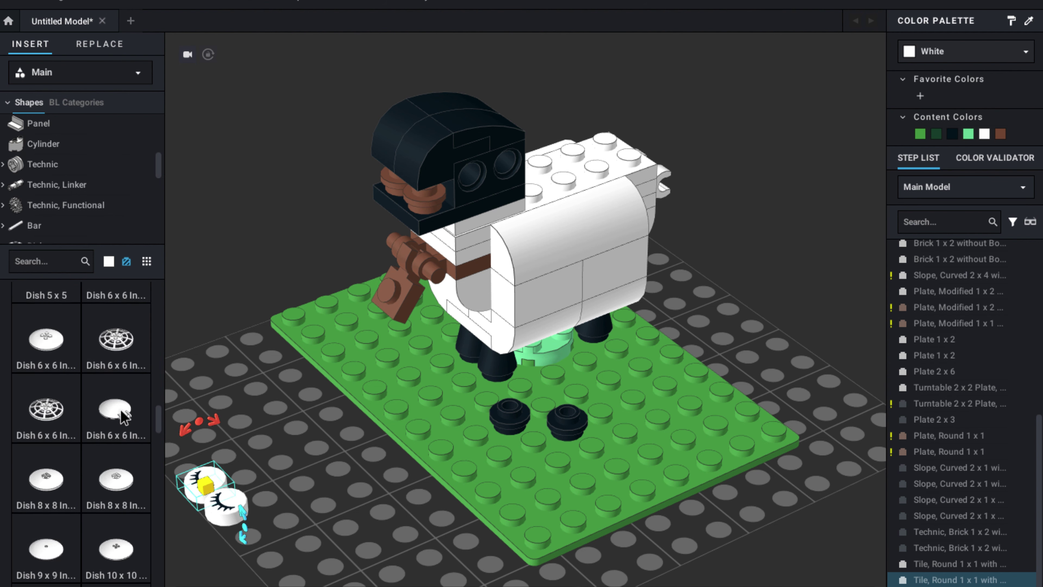
Stand a white Bar 3L upright beside the baseplate and put one of the eyelash tiles on its upper end.
scroll(103, 411, "up", 10)
left_click_drag(50, 359, 67, 330)
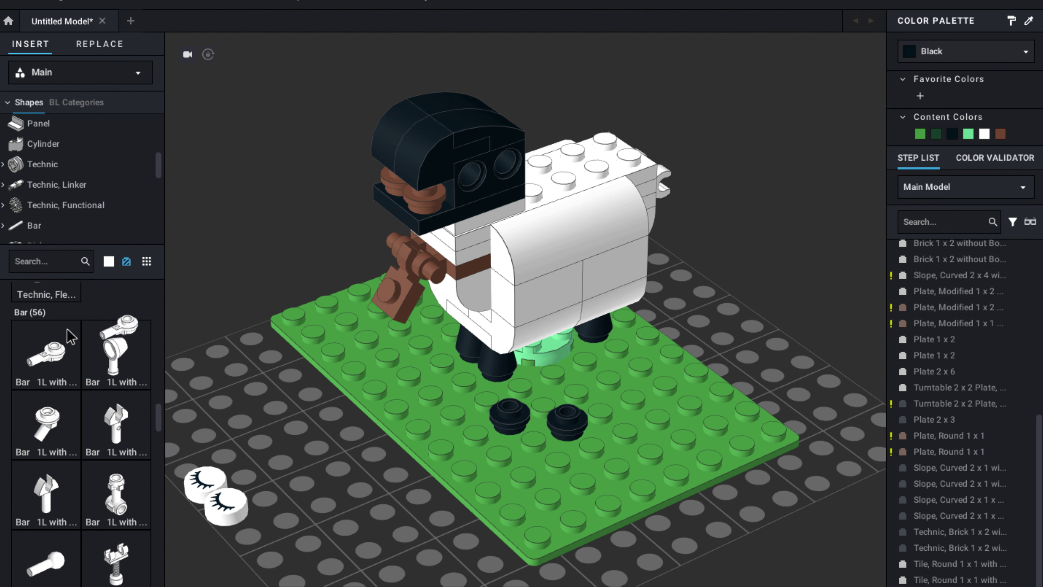
scroll(116, 490, "up", 2)
scroll(121, 486, "down", 2)
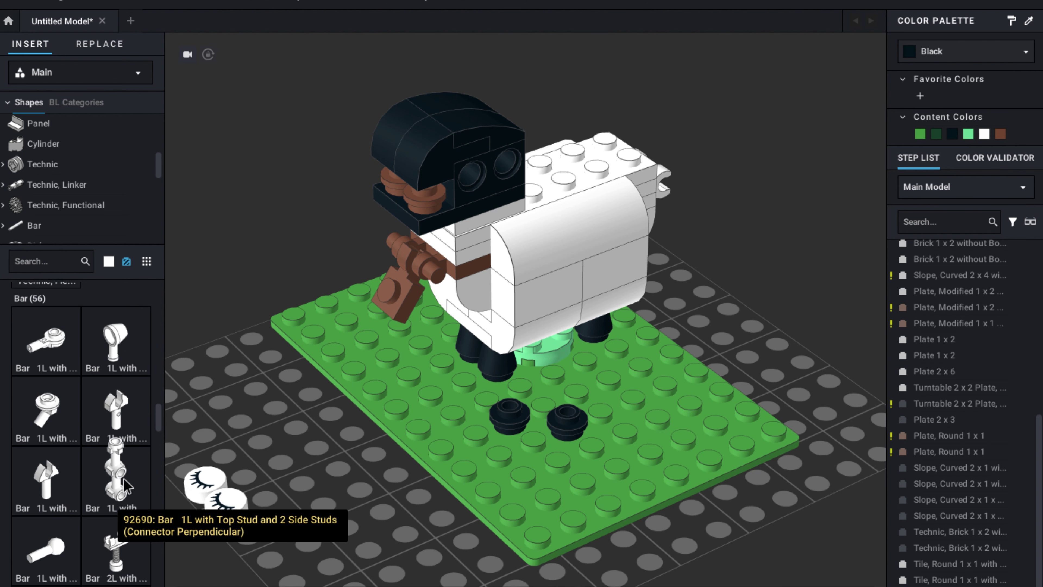
scroll(113, 426, "down", 2)
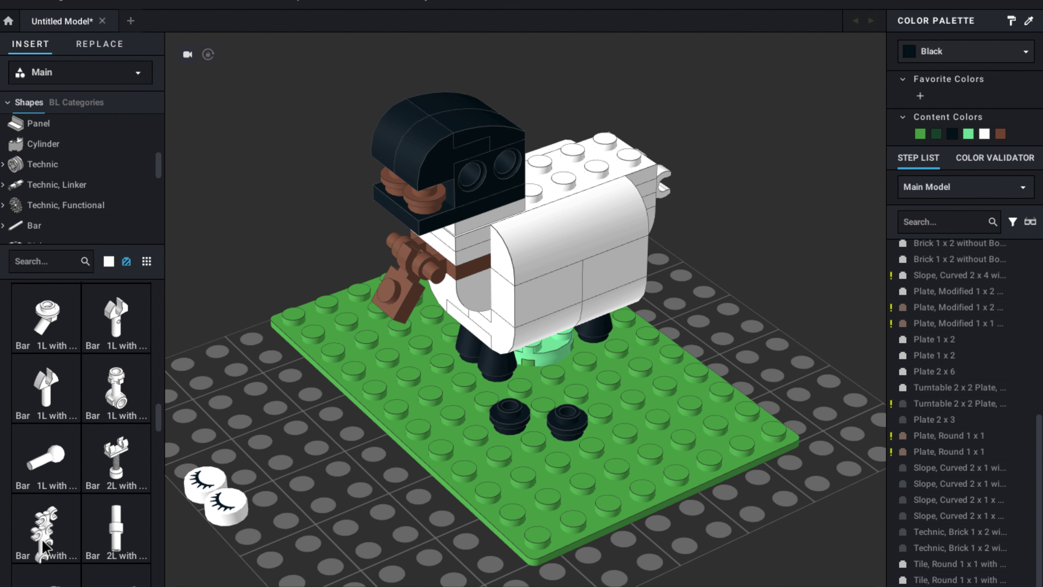
scroll(93, 508, "down", 5)
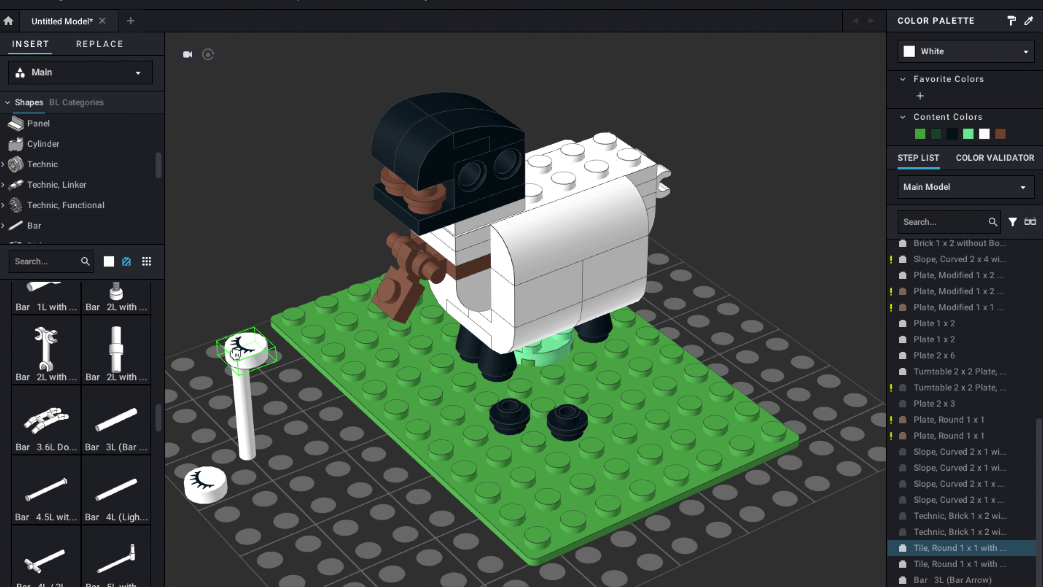
left_click(240, 358)
right_click_drag(241, 357, 348, 400)
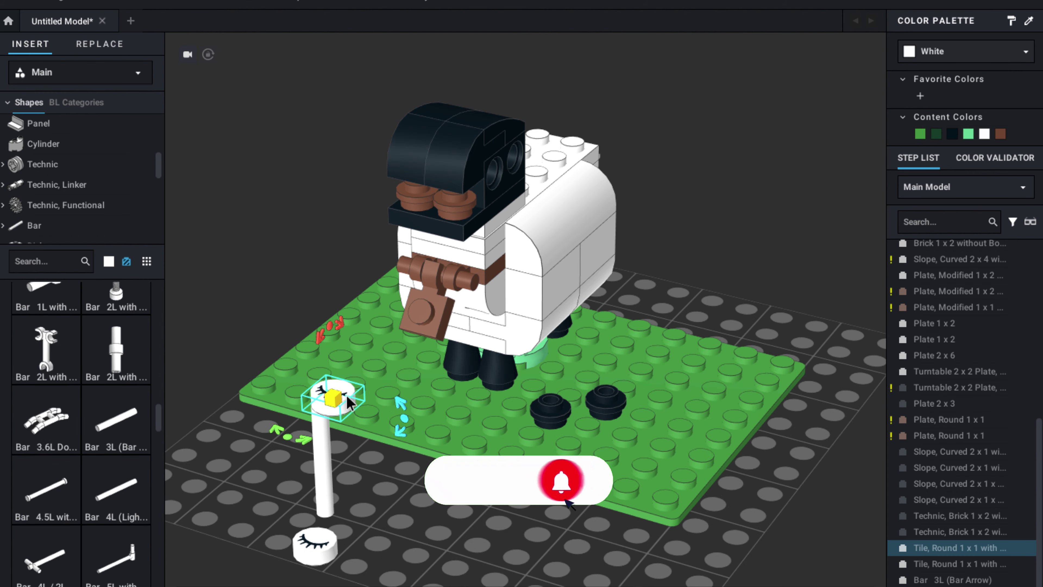
Remove the upright bar from under the eyelash tile and insert a white Technic, Pin 1/2 into the front side hole of the head.
left_click_drag(320, 455, 260, 420)
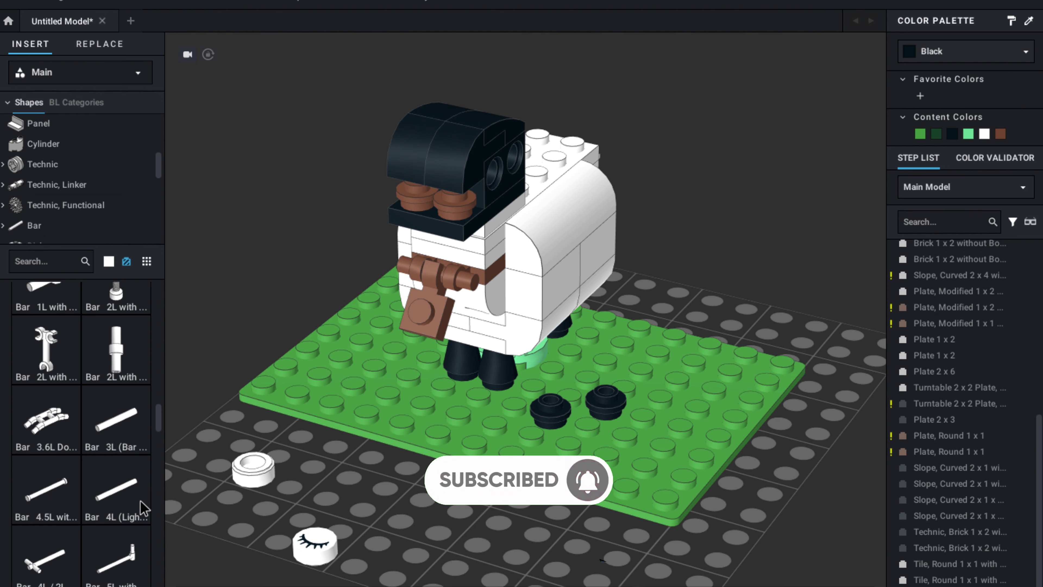
scroll(141, 508, "down", 10)
left_click(56, 185)
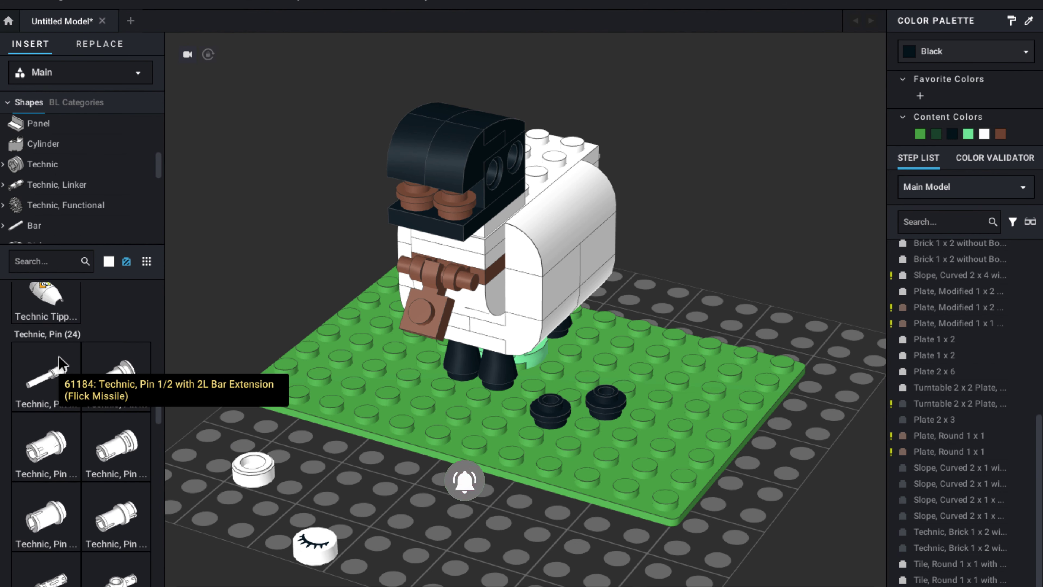
left_click_drag(59, 365, 416, 503)
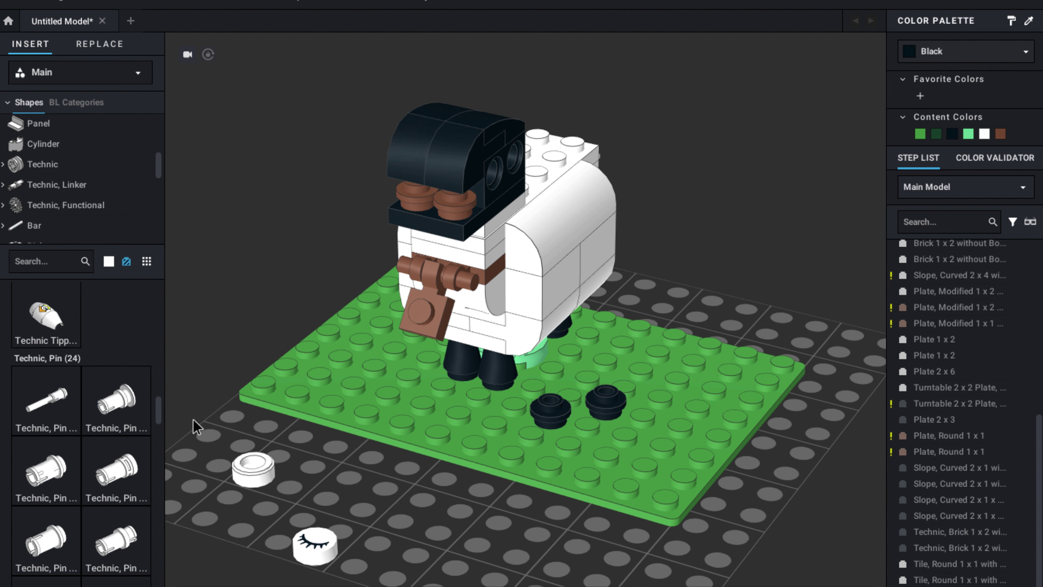
left_click_drag(505, 174, 498, 172)
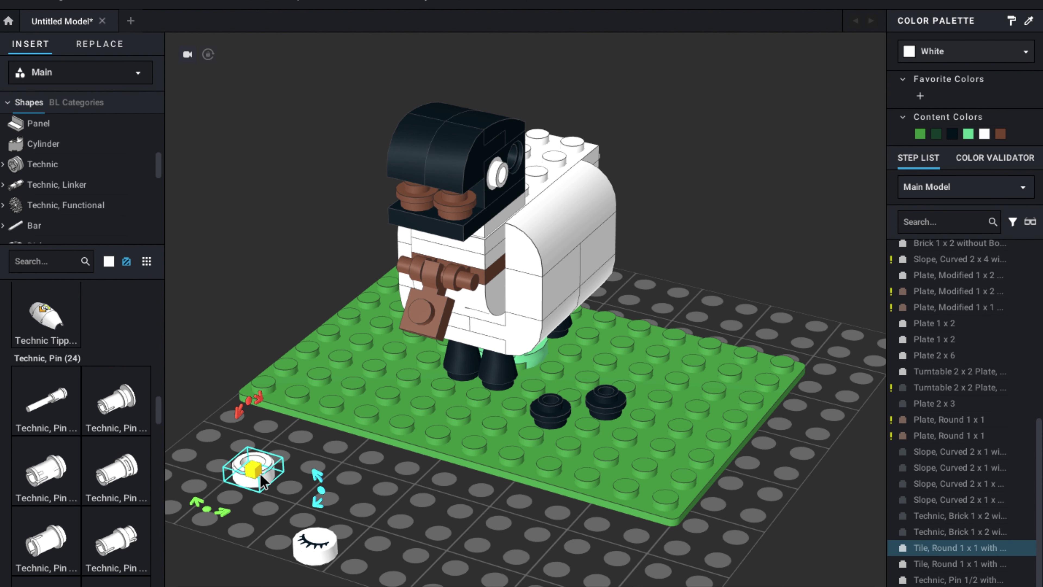
Turn one eyelash tile upright and set it aside, and place a copy of the pin in the opposite front hole of the head.
key("Down")
key("Right")
left_click_drag(263, 481, 798, 204)
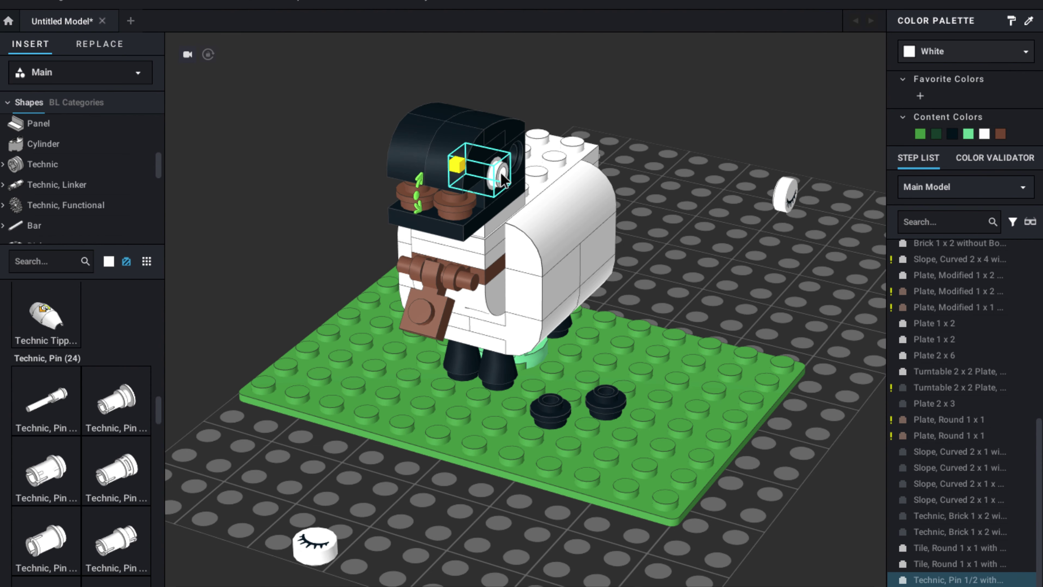
key("ctrl+d")
right_click_drag(361, 228, 438, 176)
Delete the spare flat eyelash tile and attach the upright one to the pin on one side of the head.
left_click(265, 450)
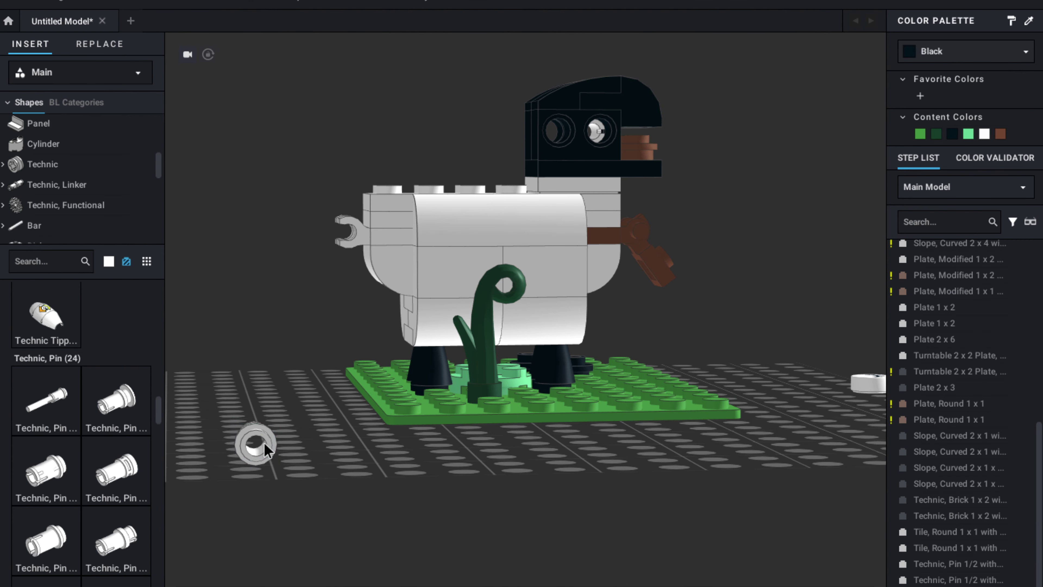
left_click_drag(265, 450, 691, 408)
right_click_drag(692, 408, 752, 472)
left_click_drag(859, 544, 591, 142)
left_click(728, 302)
right_click_drag(729, 302, 643, 289)
left_click(339, 578)
key("Delete")
left_click_drag(762, 123, 507, 208)
Duplicate the attached eyelash tile and fit the copy onto the pin on the other side of the head.
key("ctrl+d")
right_click_drag(328, 190, 644, 175)
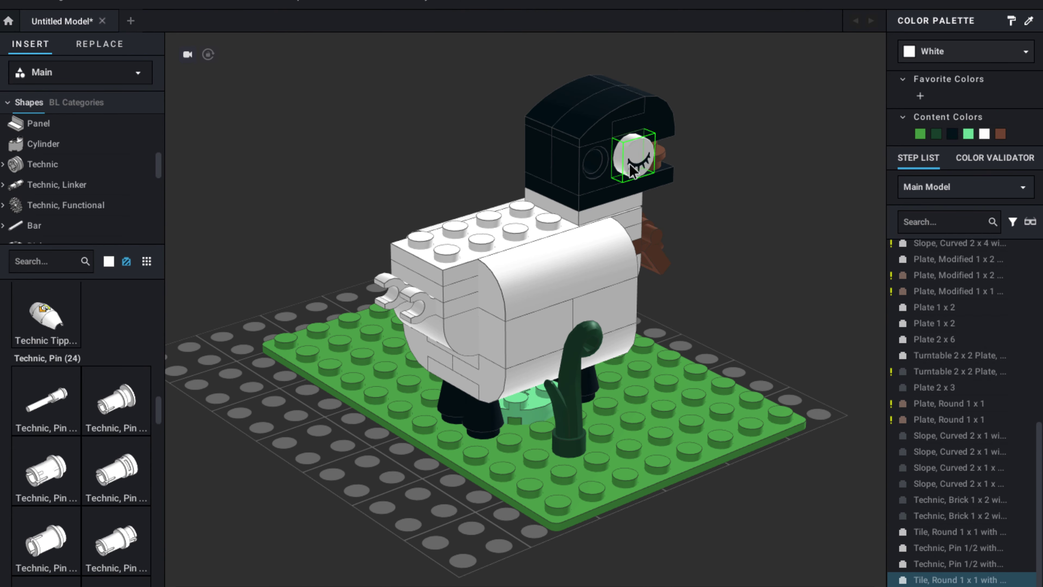
left_click(634, 161)
right_click_drag(652, 270, 594, 279)
Search the parts for "ear" and look through the results for a piece to use as the sheep's ears.
left_click(72, 261)
type("ears")
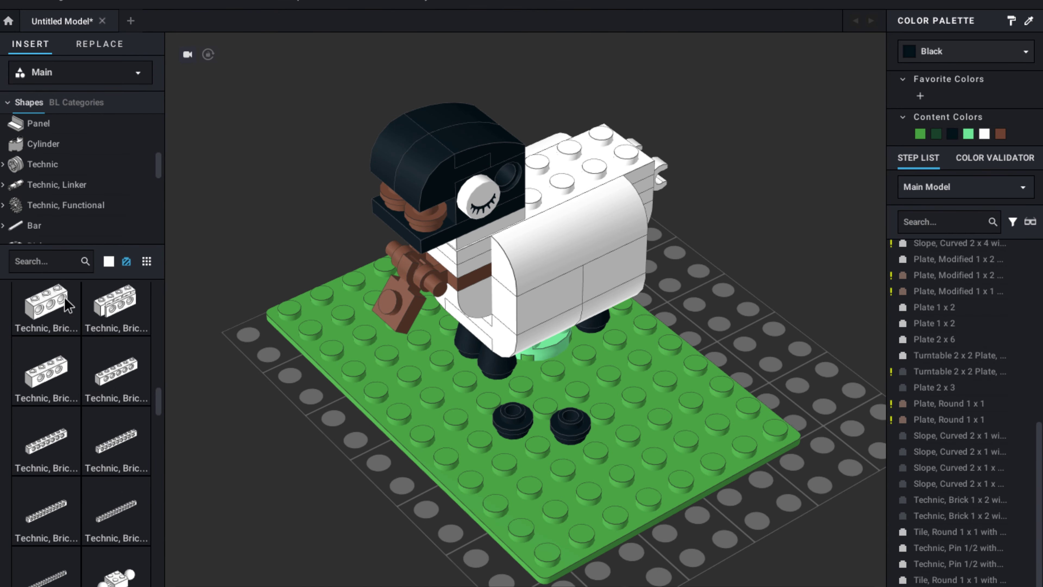
left_click(85, 261)
type("eye")
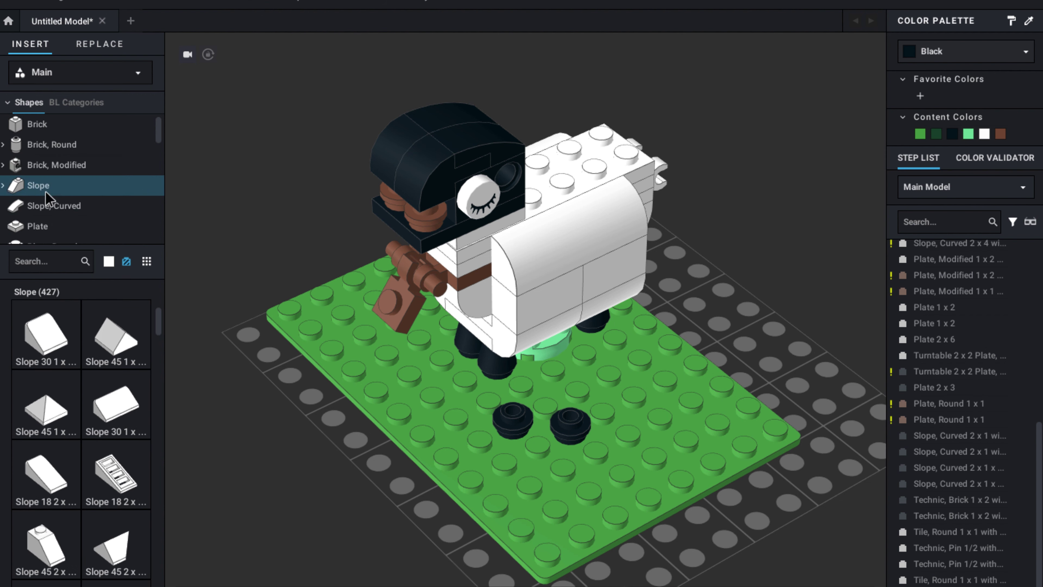
key("BackSpace")
key("BackSpace")
type("ar")
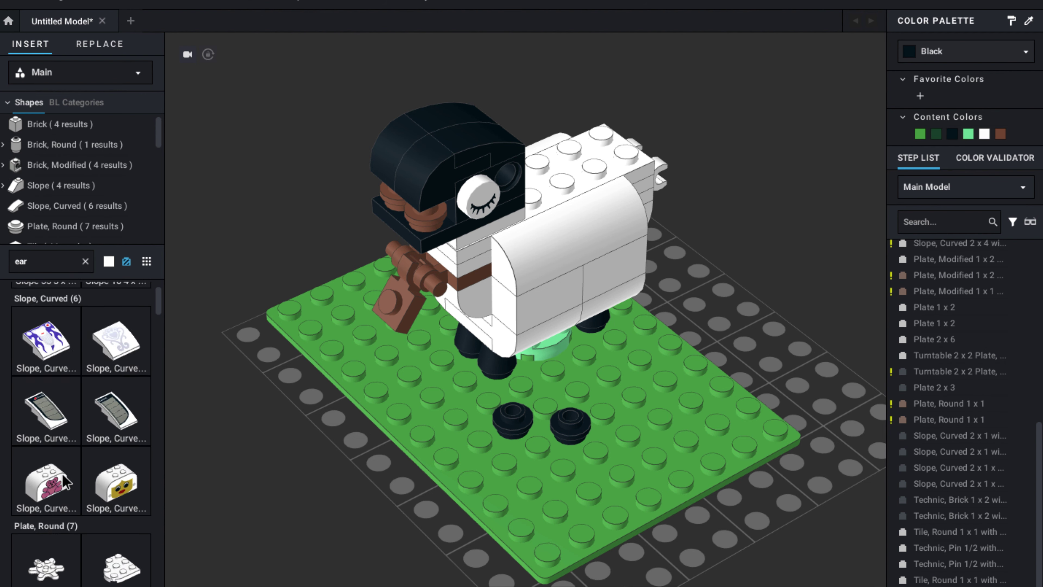
scroll(66, 452, "down", 10)
scroll(65, 481, "down", 15)
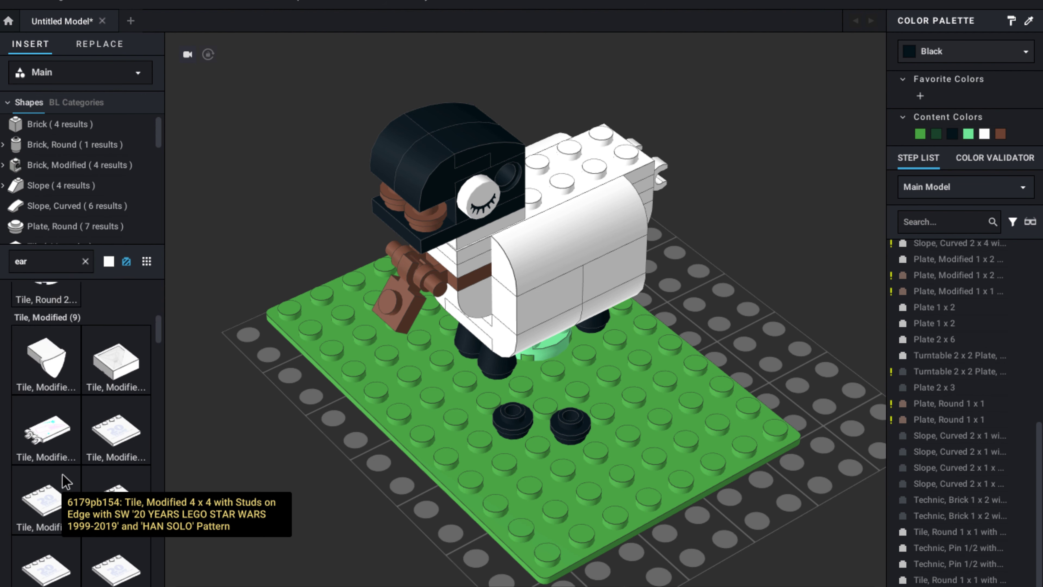
scroll(62, 474, "down", 15)
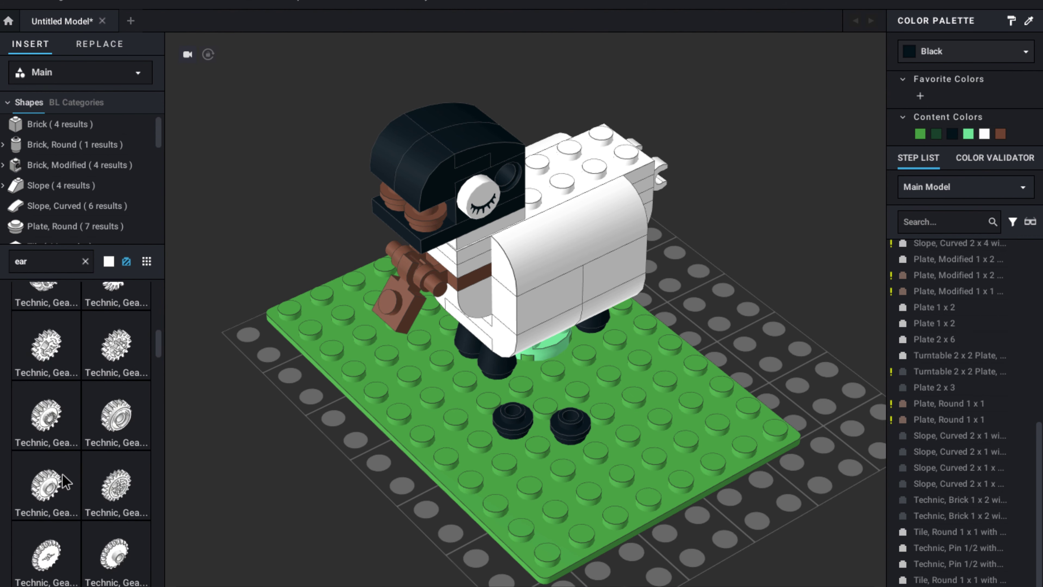
scroll(66, 482, "down", 15)
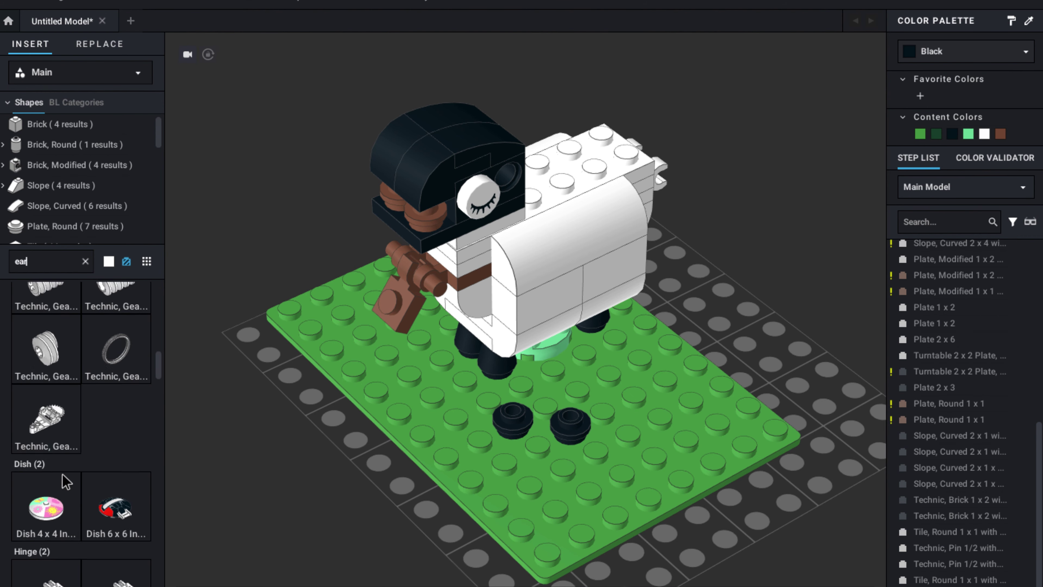
scroll(65, 482, "down", 15)
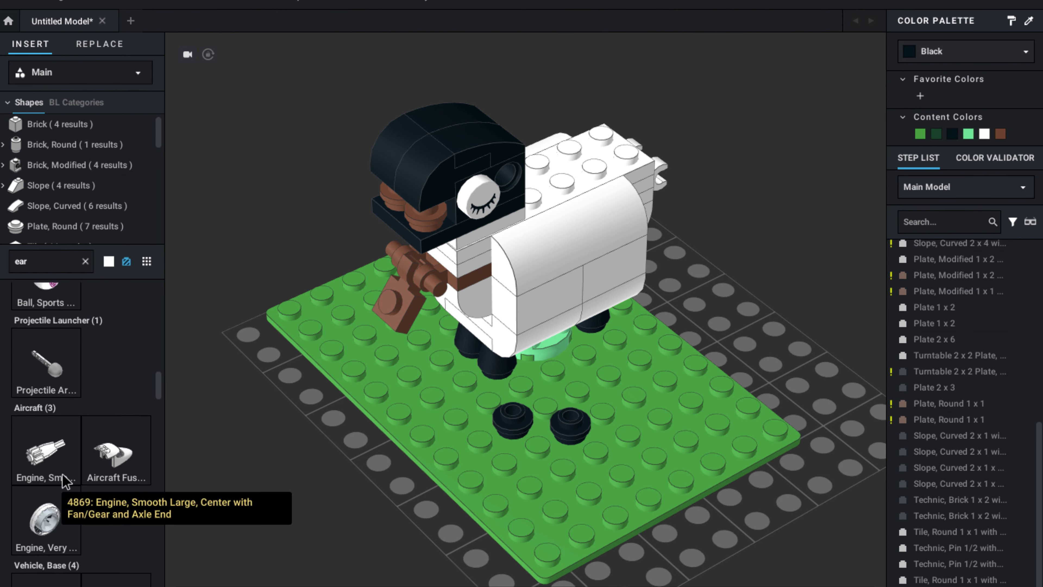
scroll(66, 482, "down", 8)
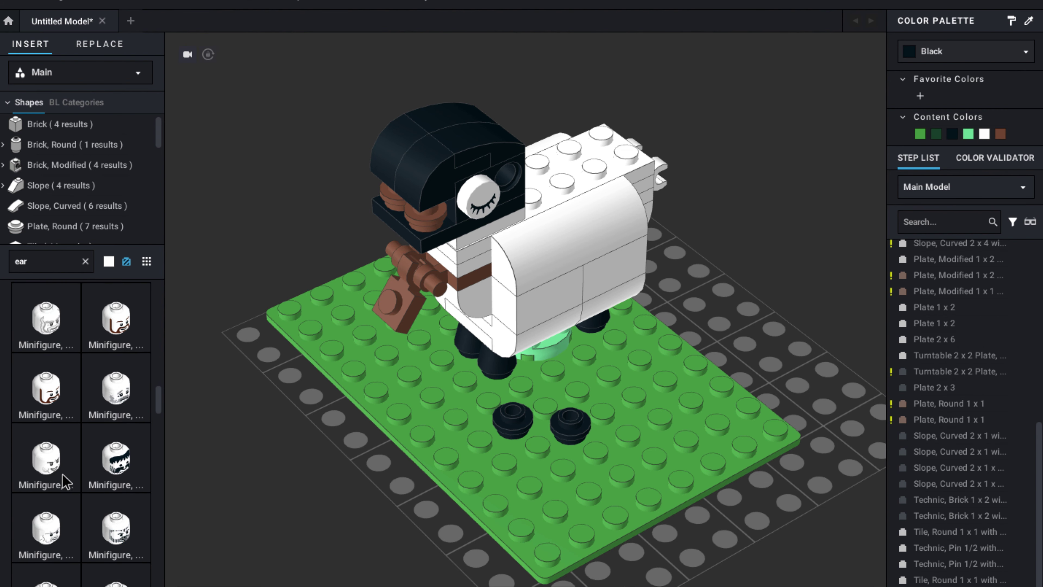
Clear the part search and look through the slopes, Technic parts and bars for a suitable ear piece.
left_click(85, 262)
left_click(39, 185)
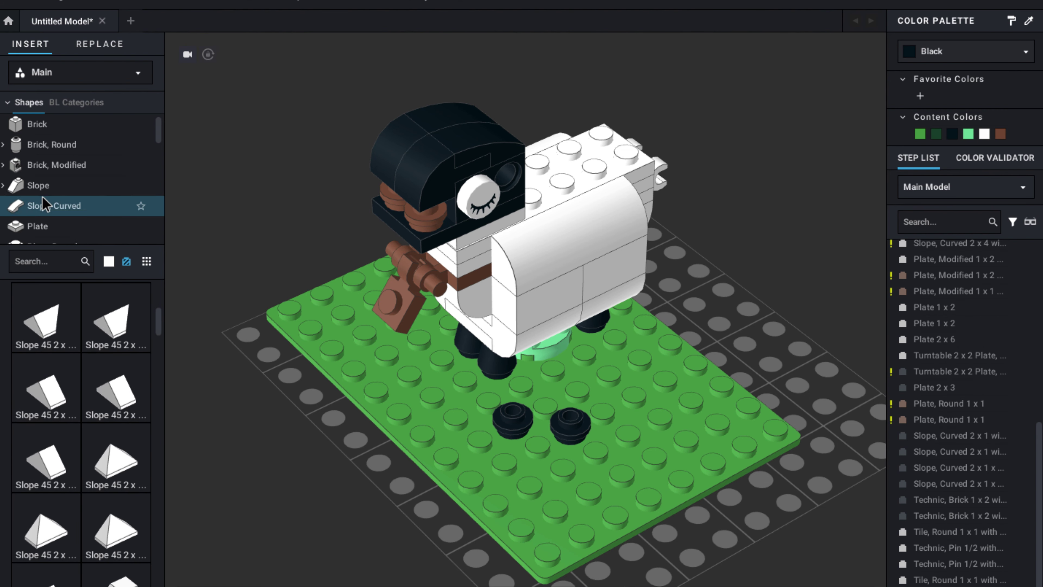
scroll(77, 439, "down", 10)
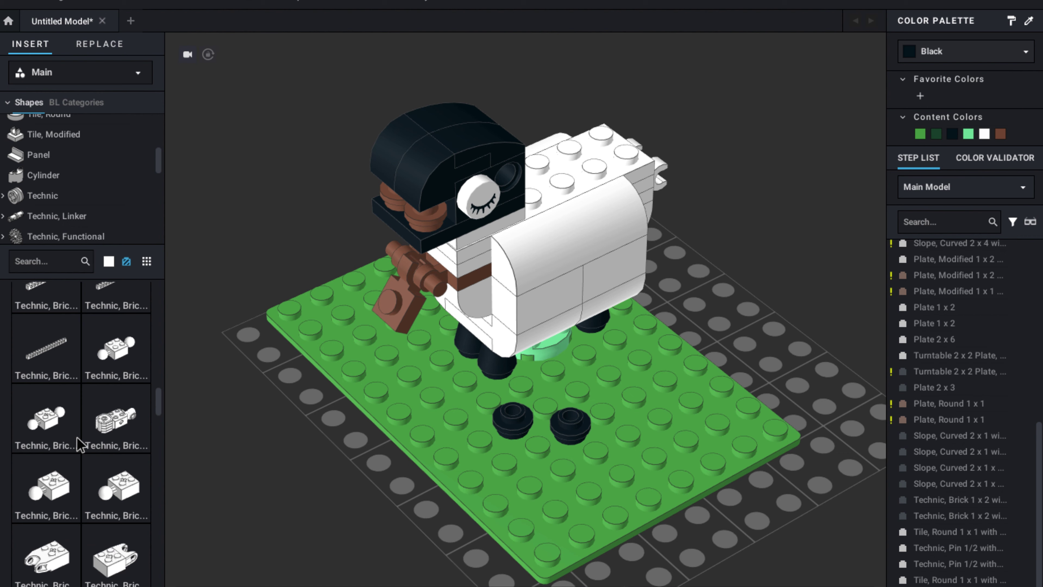
scroll(77, 438, "down", 6)
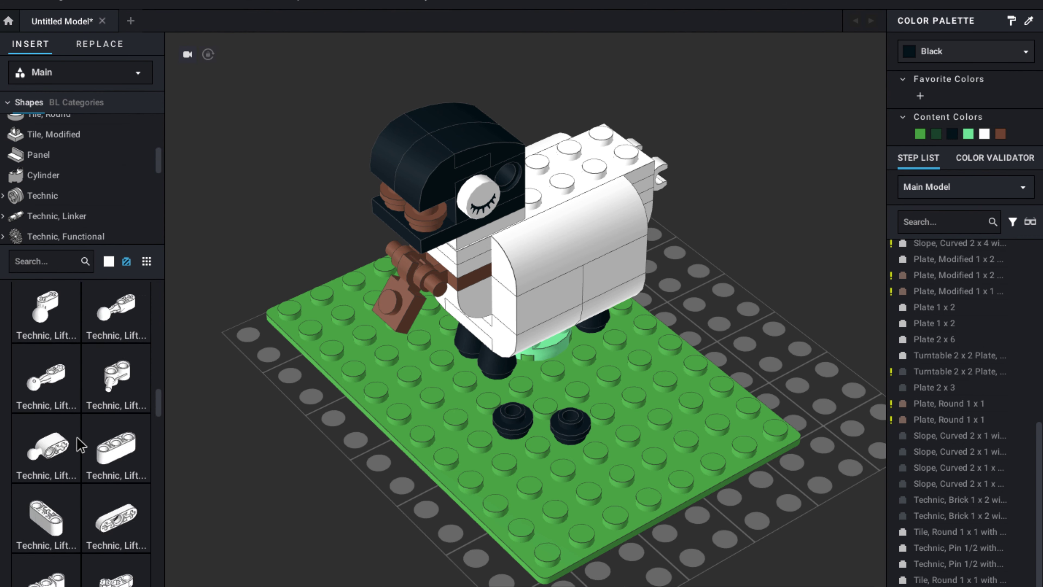
scroll(77, 438, "down", 5)
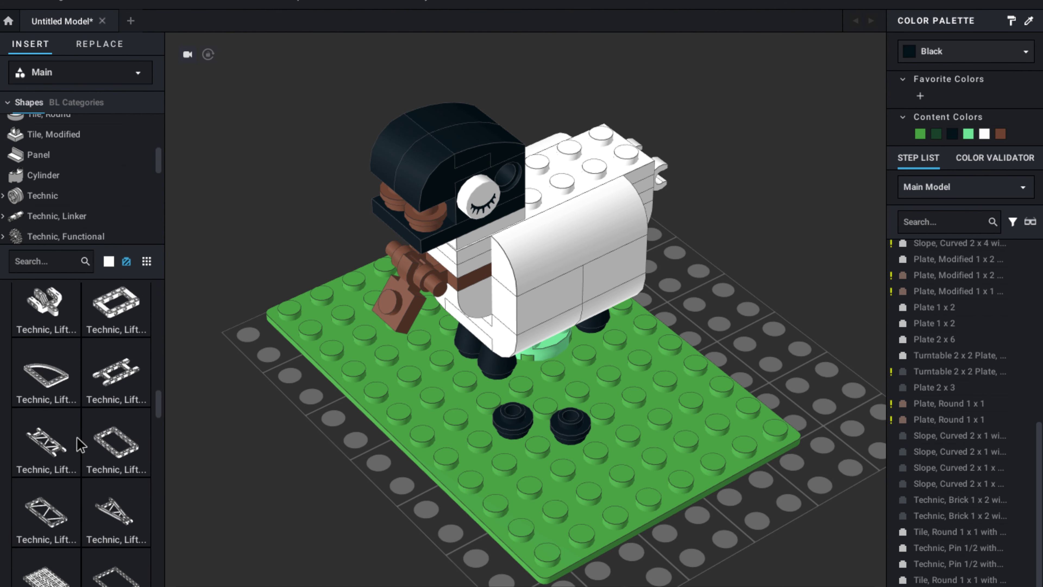
scroll(77, 437, "down", 6)
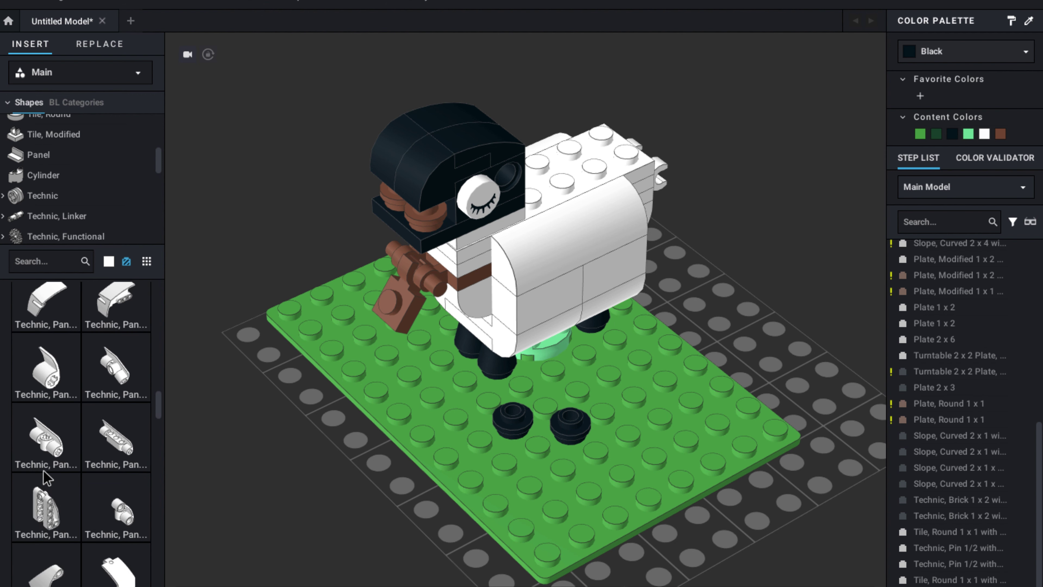
scroll(47, 489, "down", 3)
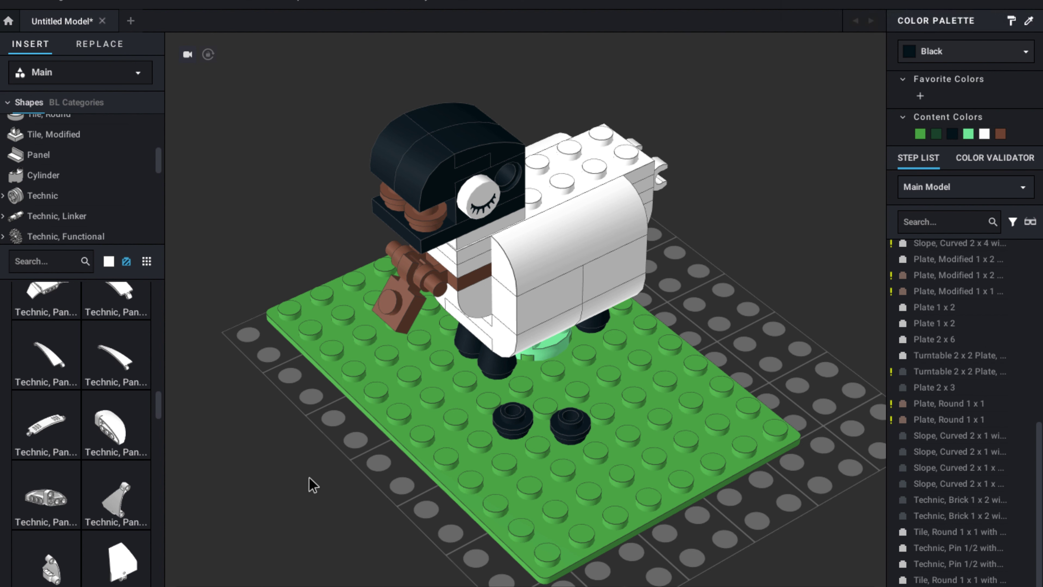
scroll(114, 423, "down", 5)
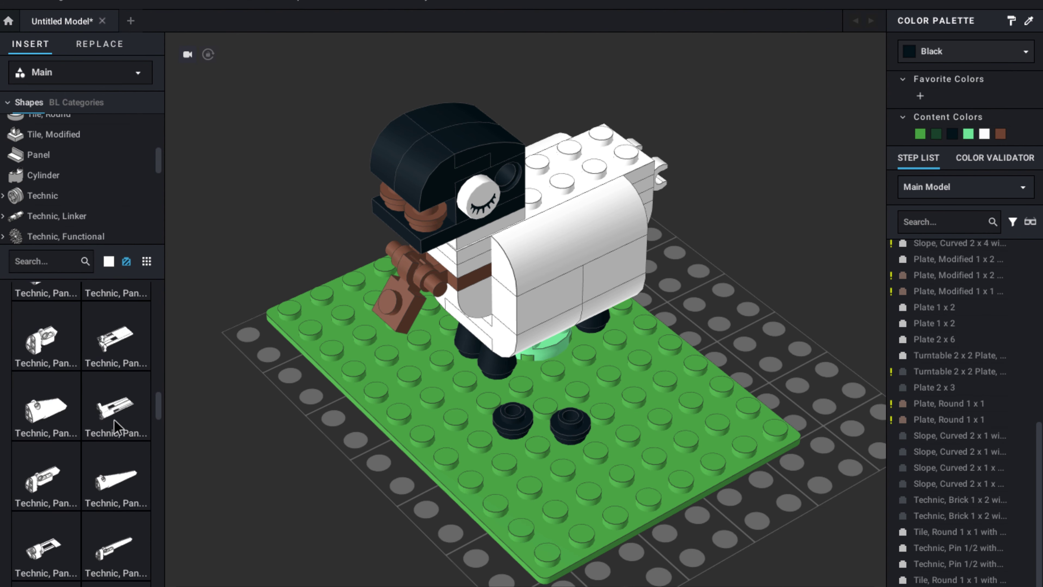
scroll(114, 421, "down", 5)
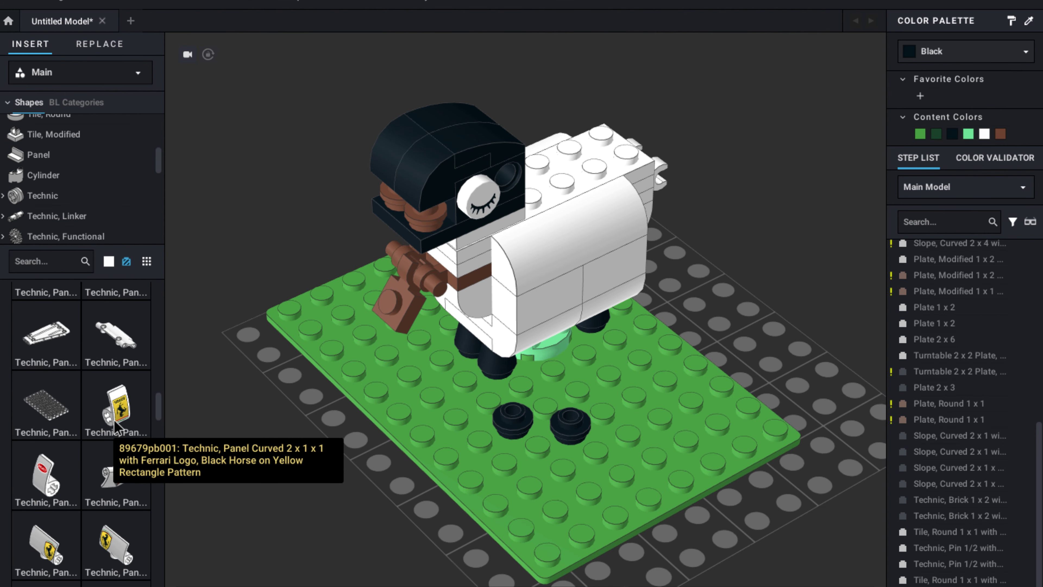
scroll(69, 395, "down", 6)
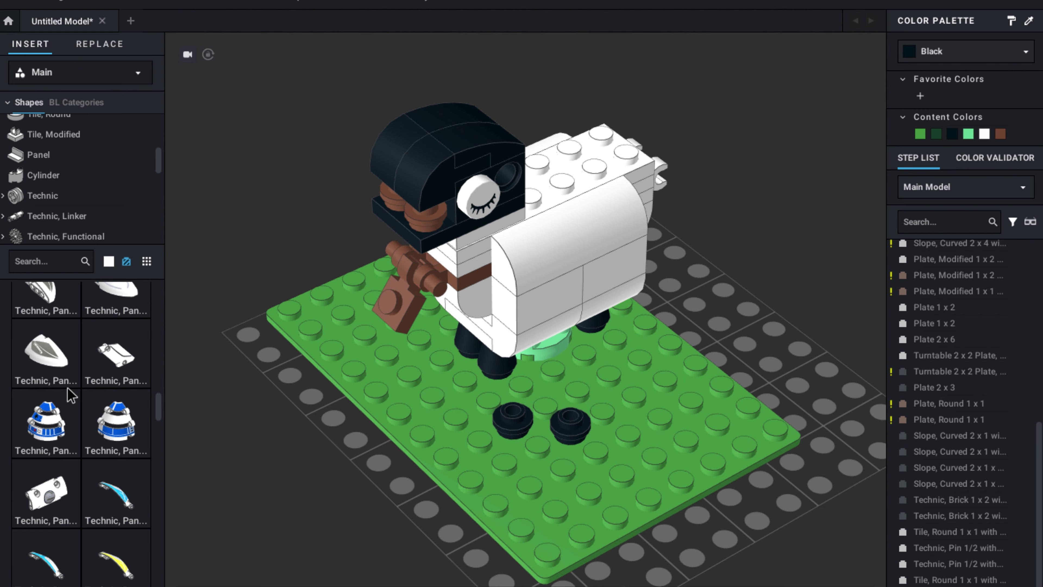
scroll(67, 387, "down", 10)
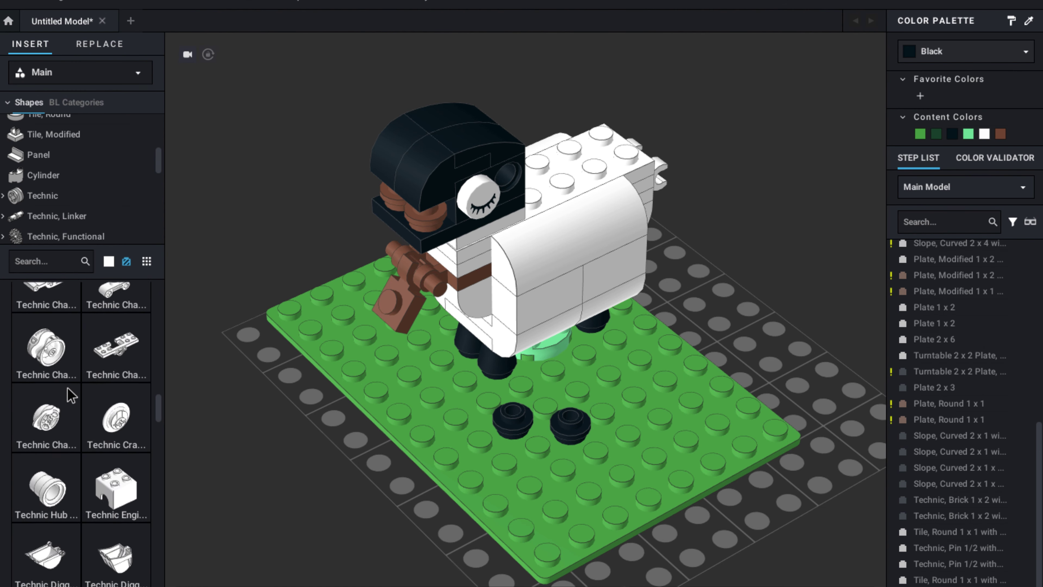
scroll(67, 387, "down", 10)
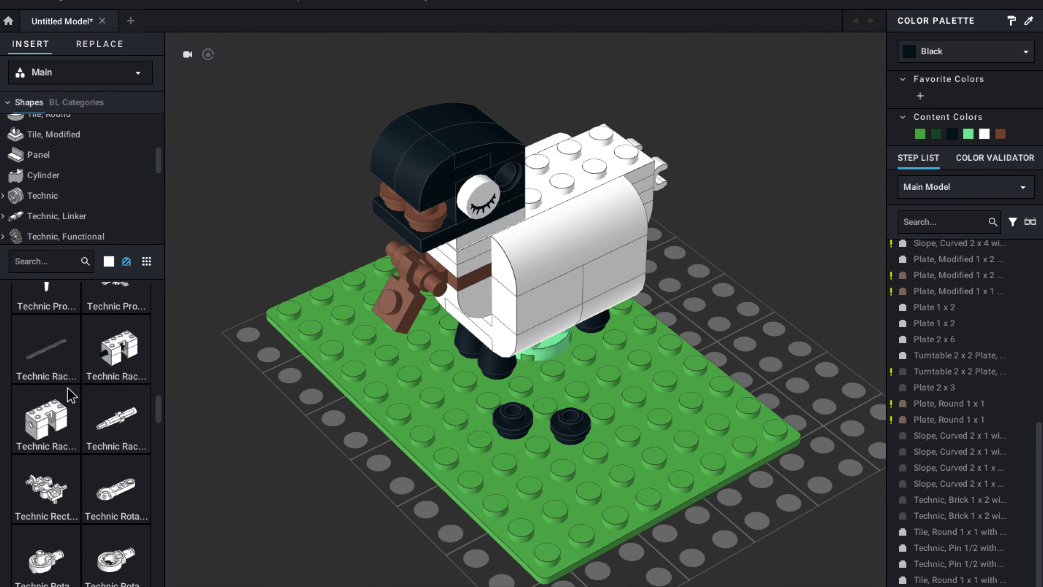
scroll(67, 387, "down", 10)
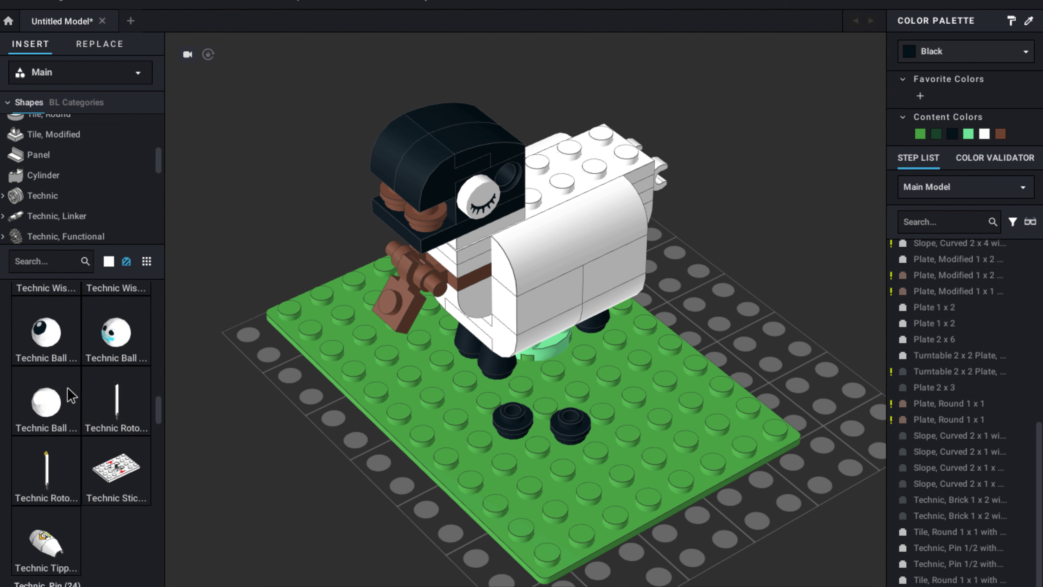
scroll(67, 388, "down", 10)
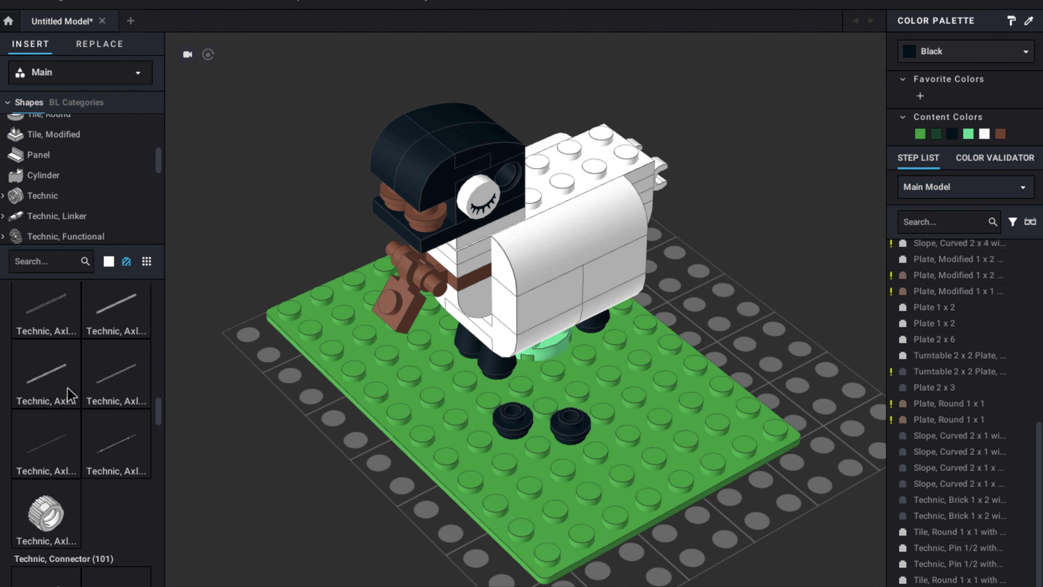
scroll(68, 391, "down", 10)
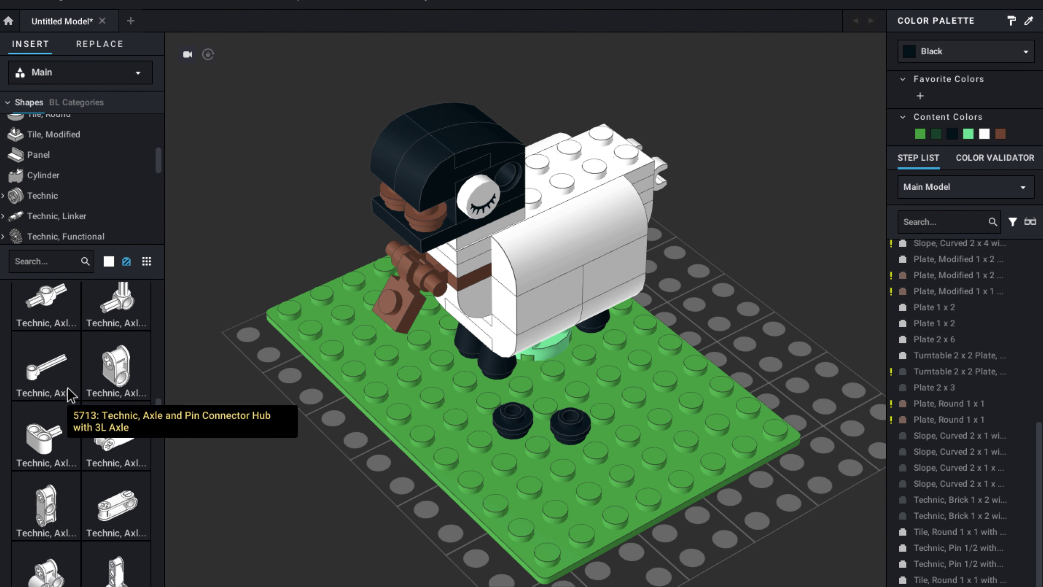
scroll(67, 387, "down", 8)
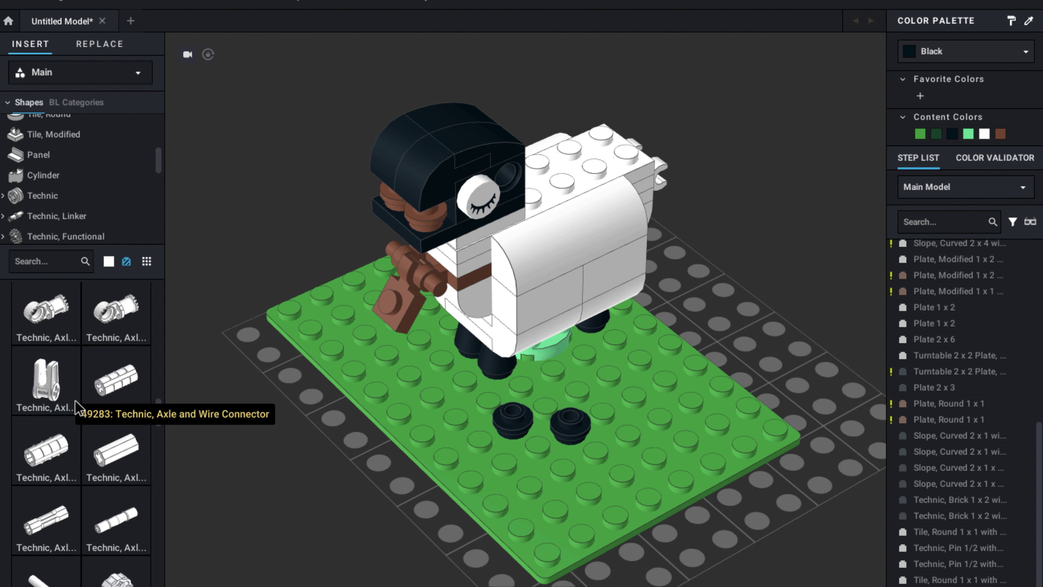
scroll(78, 407, "down", 10)
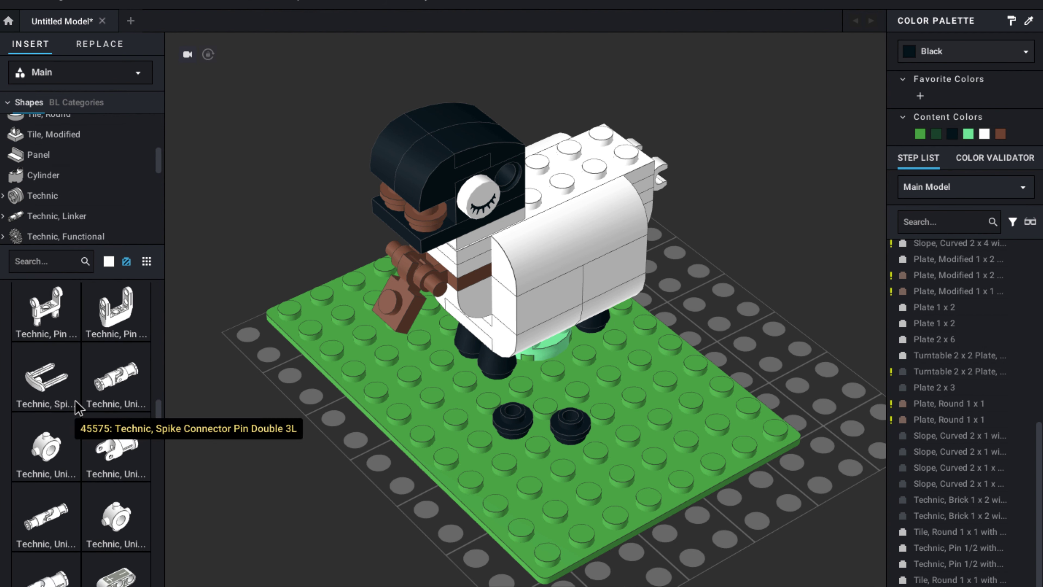
scroll(77, 407, "down", 10)
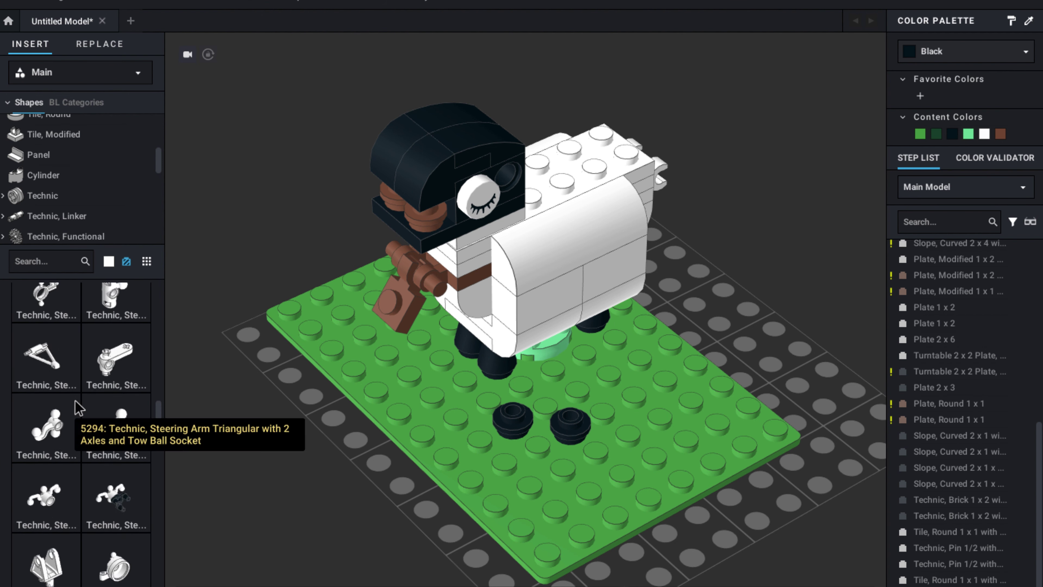
scroll(78, 406, "down", 10)
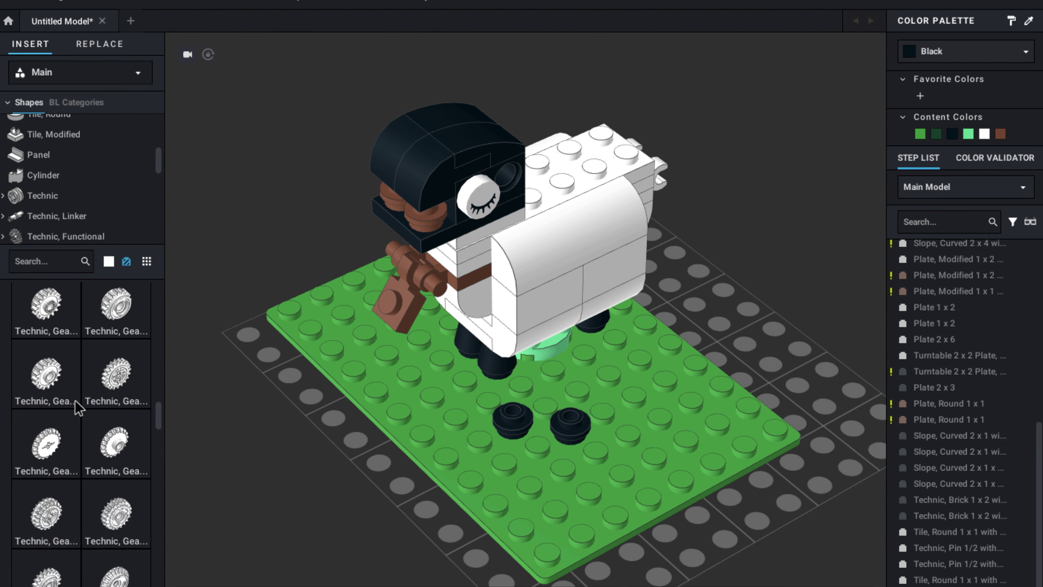
scroll(76, 402, "down", 10)
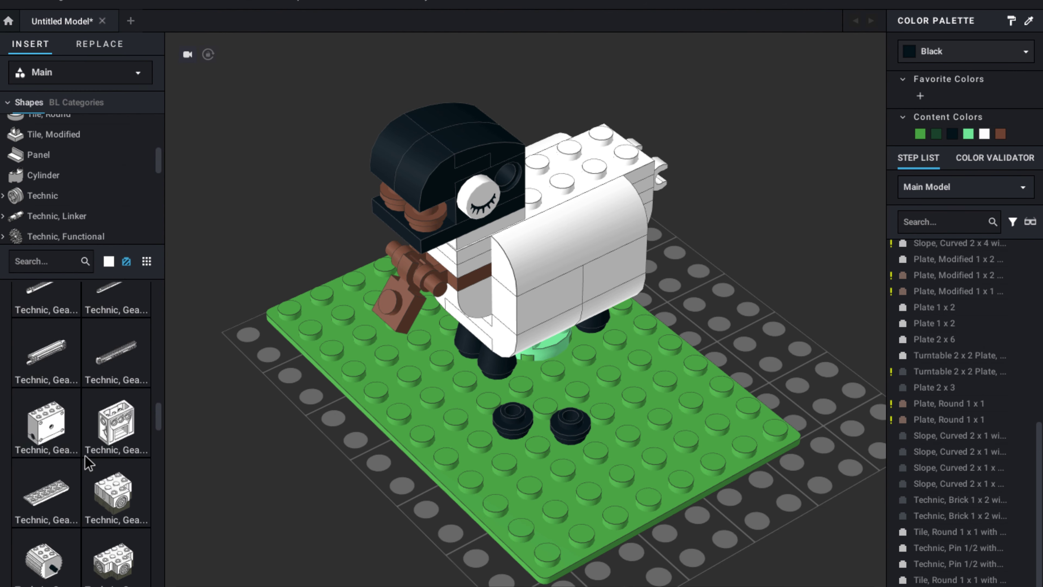
scroll(62, 443, "down", 10)
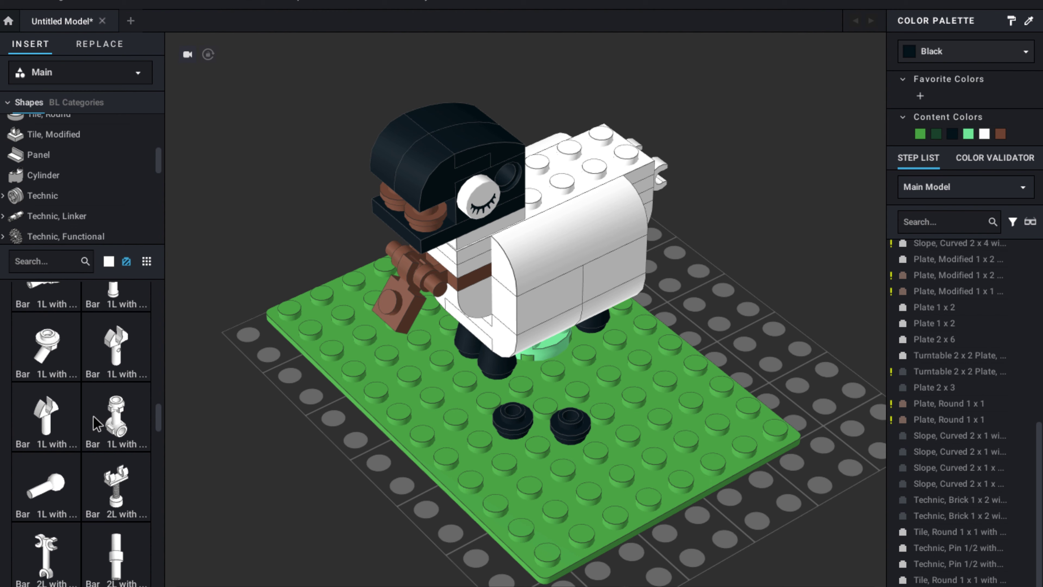
Find a curved Technic panel and place one in white beside the baseplate as an ear piece for the sheep.
scroll(90, 435, "down", 10)
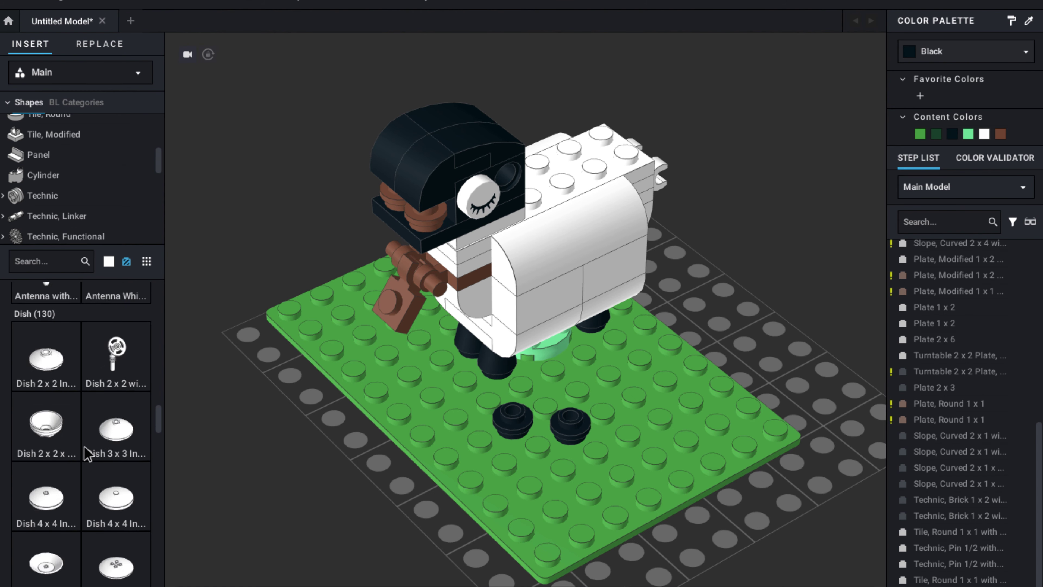
left_click(70, 239)
scroll(85, 409, "down", 5)
left_click(78, 216)
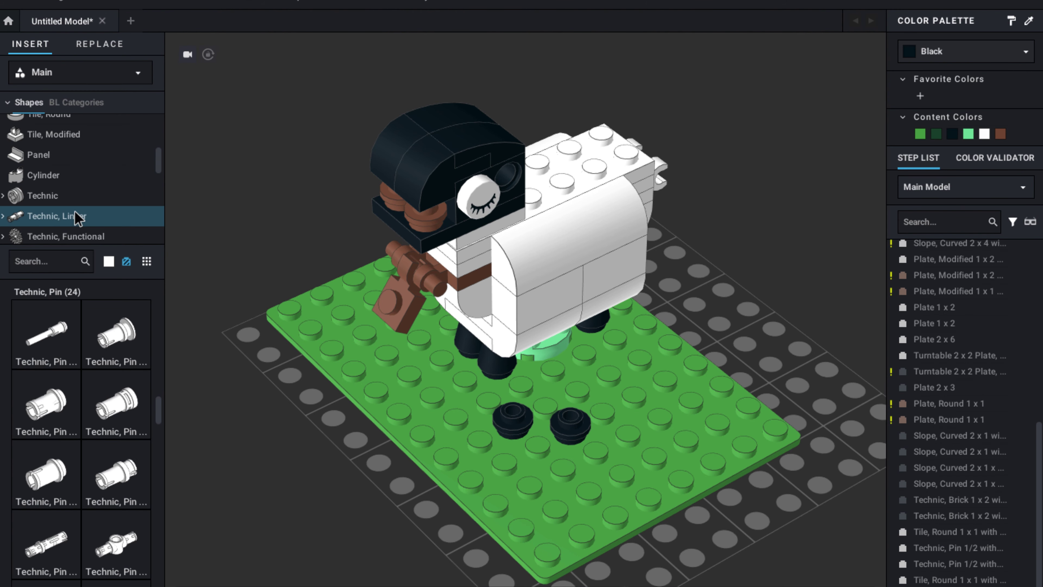
left_click(74, 198)
scroll(55, 442, "down", 4)
scroll(57, 449, "down", 10)
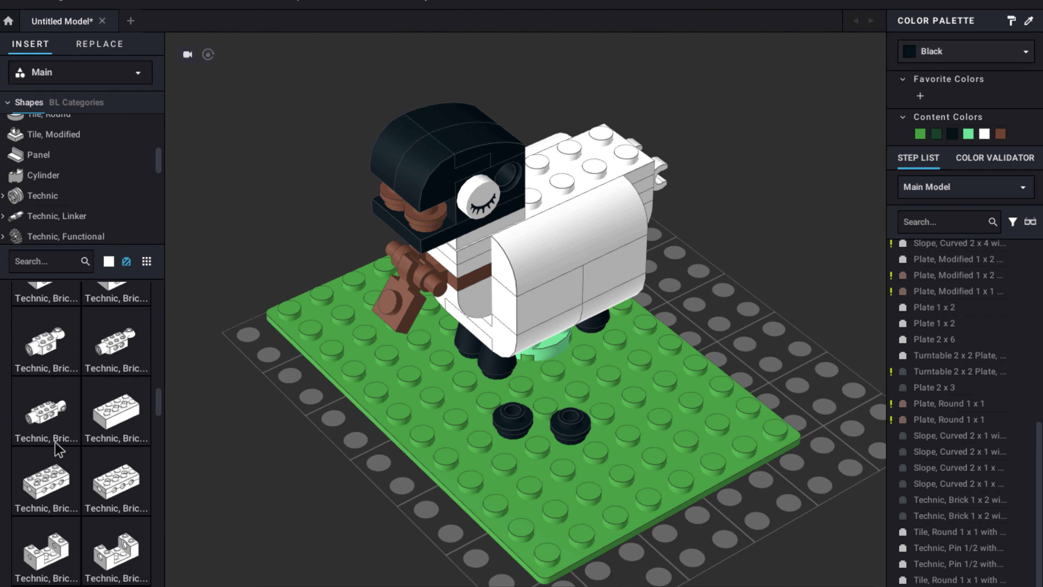
scroll(58, 449, "down", 10)
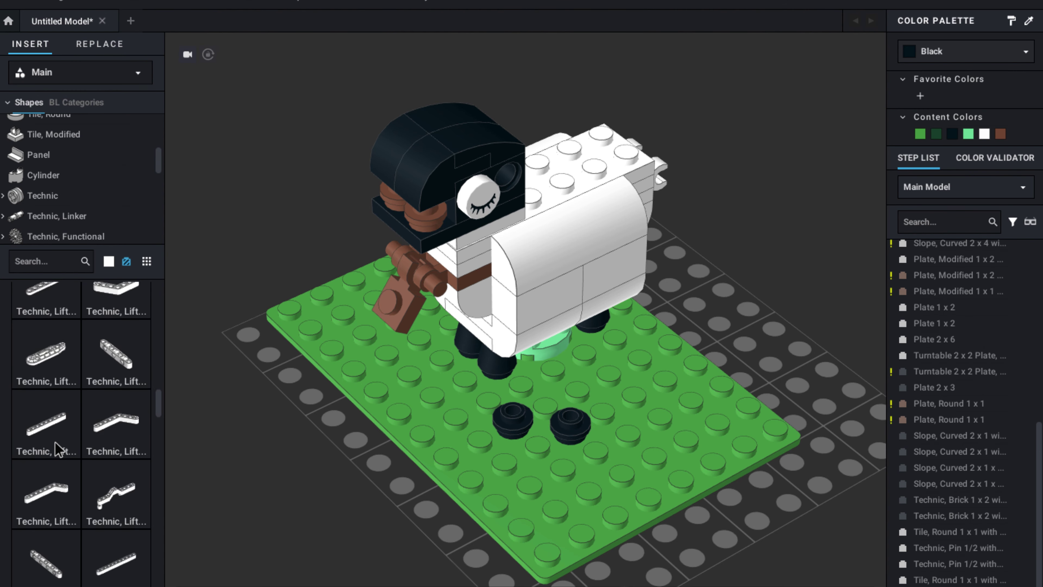
scroll(57, 449, "down", 8)
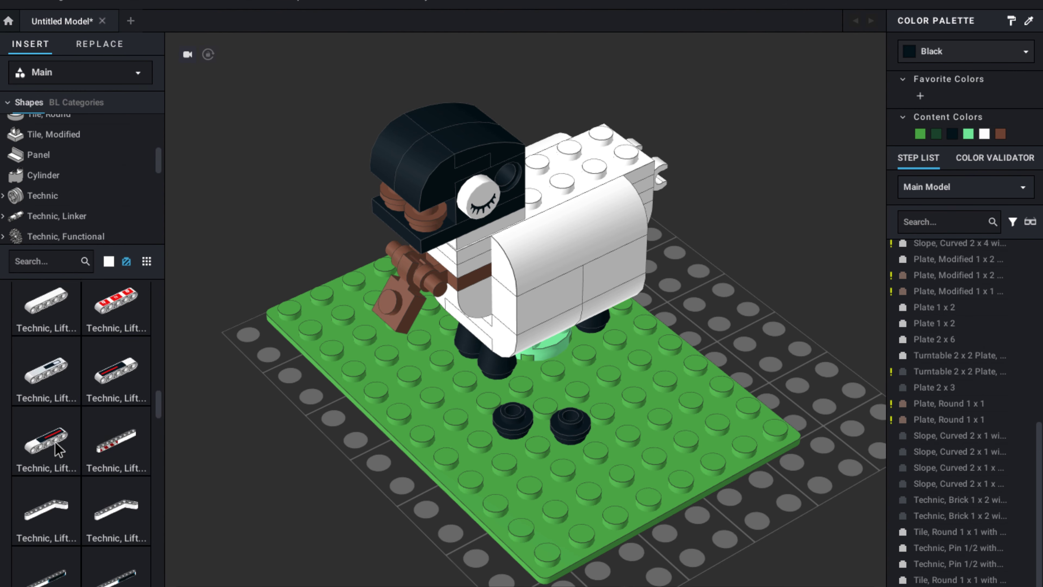
scroll(31, 540, "down", 3)
left_click_drag(20, 512, 248, 244)
Fit a Technic 1L axle with pin into the hole in the side of the head and move the curved panel behind the sheep.
scroll(62, 426, "down", 15)
scroll(57, 423, "down", 2)
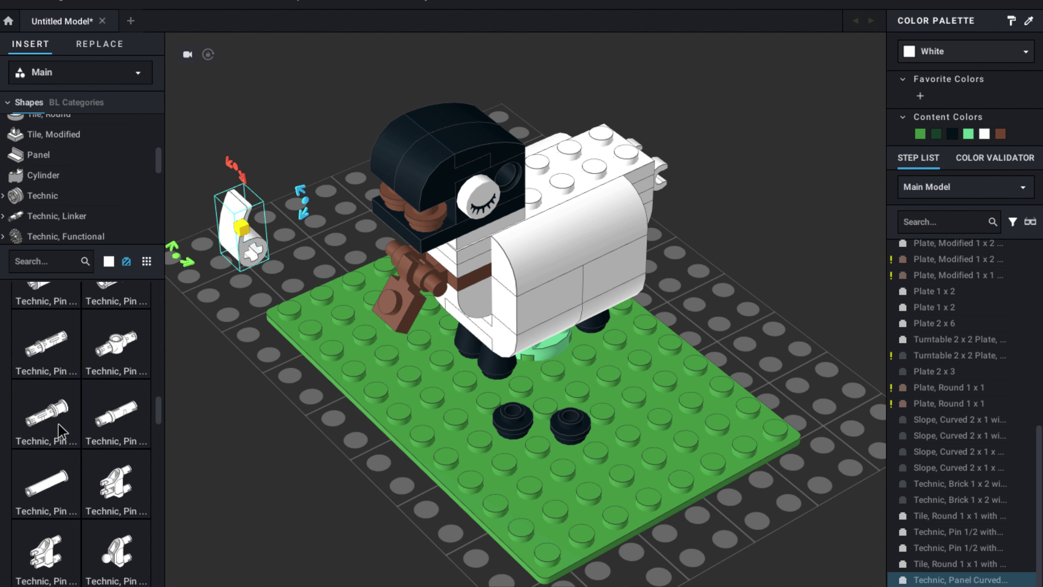
scroll(58, 423, "up", 12)
scroll(51, 201, "down", 2)
left_click(51, 201)
left_click(51, 165)
scroll(51, 417, "down", 10)
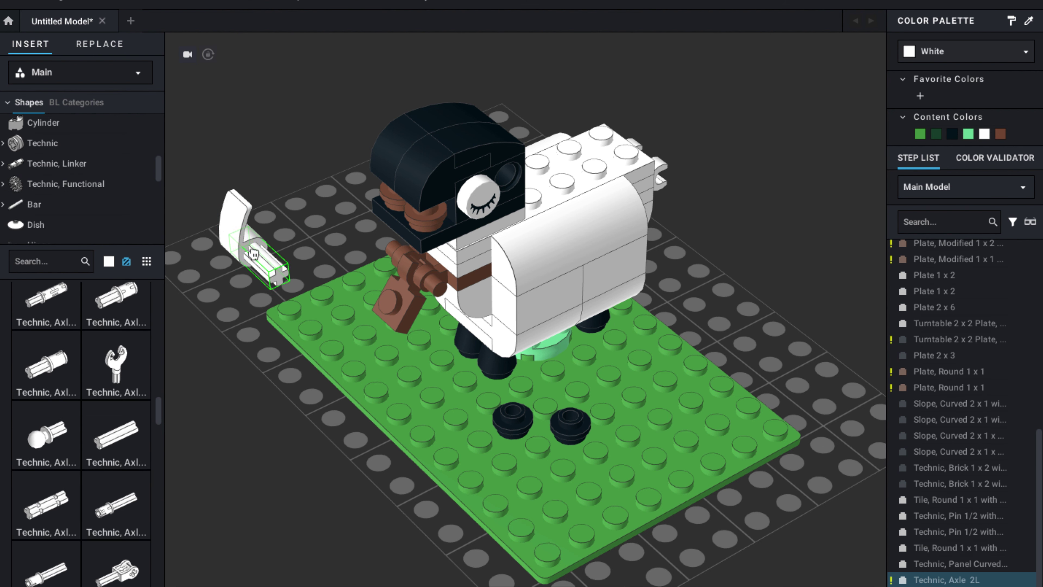
left_click(219, 223)
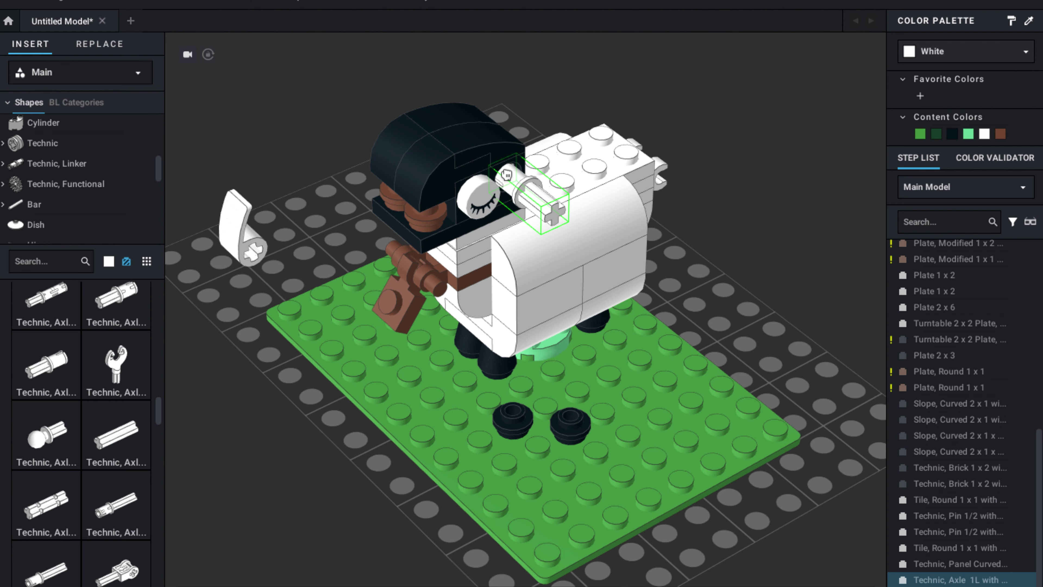
left_click_drag(242, 230, 723, 185)
Color the axle pin on the head Dark Blue-Violet and duplicate it into the hole on the other side.
left_click(532, 193)
left_click(909, 58)
left_click(949, 108)
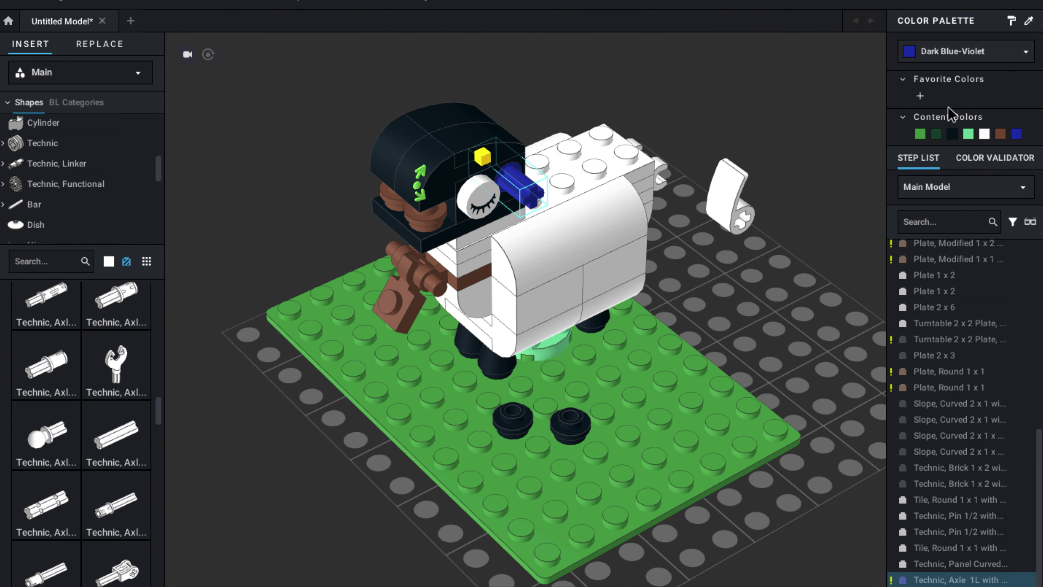
left_click_drag(527, 197, 322, 150, "alt")
right_click_drag(304, 150, 332, 147)
right_click_drag(624, 185, 513, 187)
Fit upright black curved Technic panels onto the axle pins on both sides of the head as ears.
left_click_drag(834, 232, 682, 181)
right_click_drag(677, 185, 472, 185)
left_click_drag(817, 522, 608, 199)
left_click(280, 486)
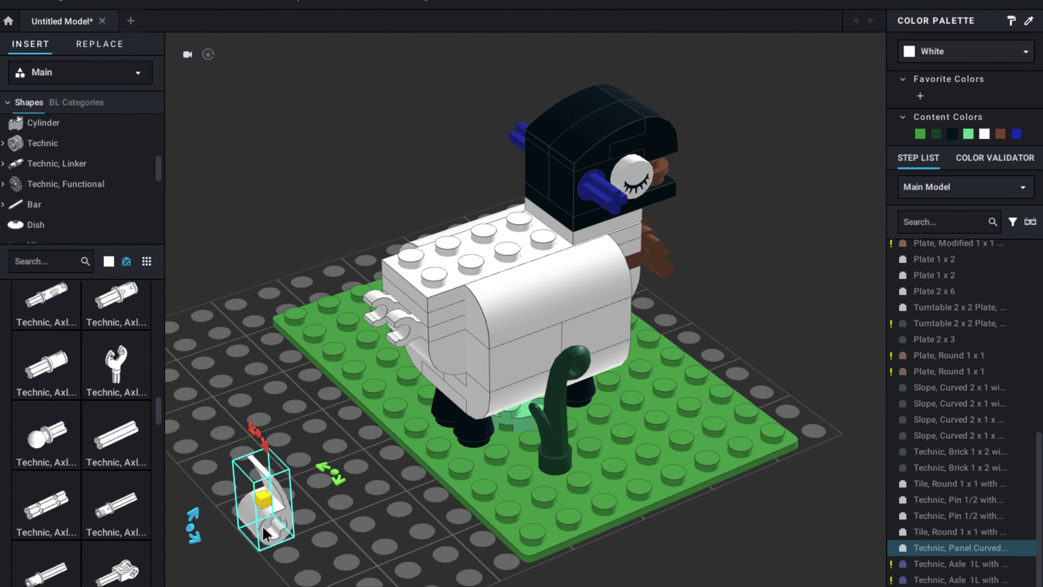
left_click_drag(281, 486, 525, 140)
left_click(805, 185)
right_click_drag(804, 185, 551, 181)
left_click(522, 124)
right_click_drag(381, 150, 602, 209)
left_click(704, 145)
right_click_drag(705, 144, 712, 172)
Try out a white Bar 1 x 3 as a tail piece near the sheep's rear, rotate it and delete it.
left_click(34, 204)
scroll(69, 342, "down", 3)
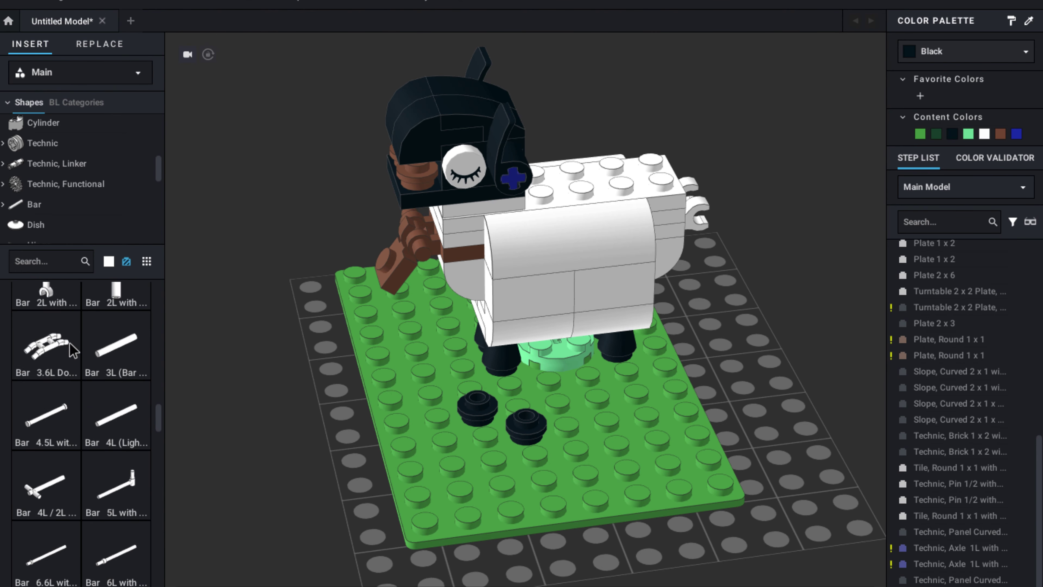
left_click(62, 185)
left_click(58, 164)
scroll(59, 423, "down", 3)
scroll(85, 435, "down", 15)
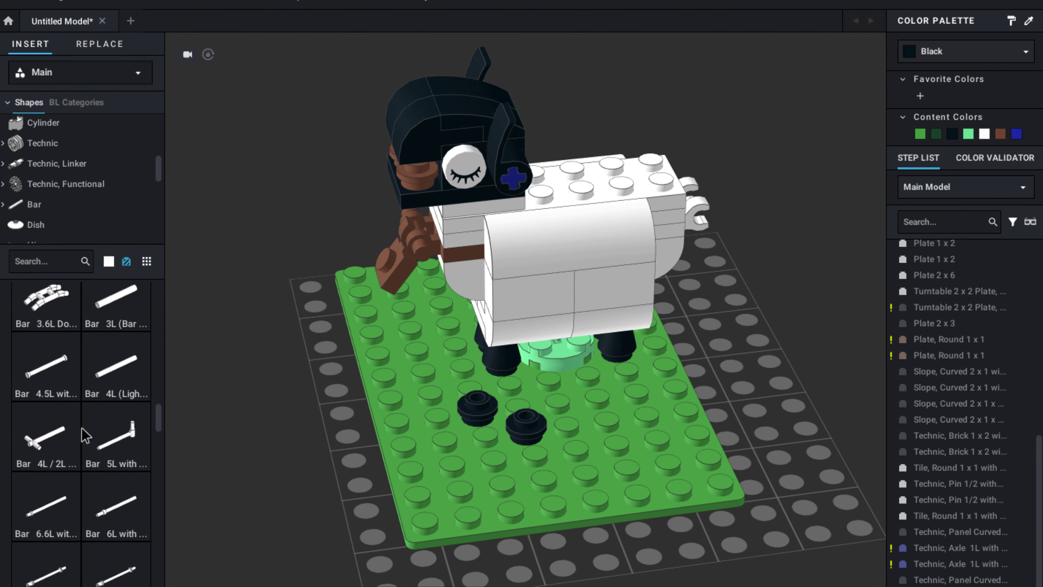
left_click_drag(38, 581, 251, 444)
left_click(250, 427)
right_click_drag(250, 427, 256, 273)
left_click_drag(256, 273, 779, 325)
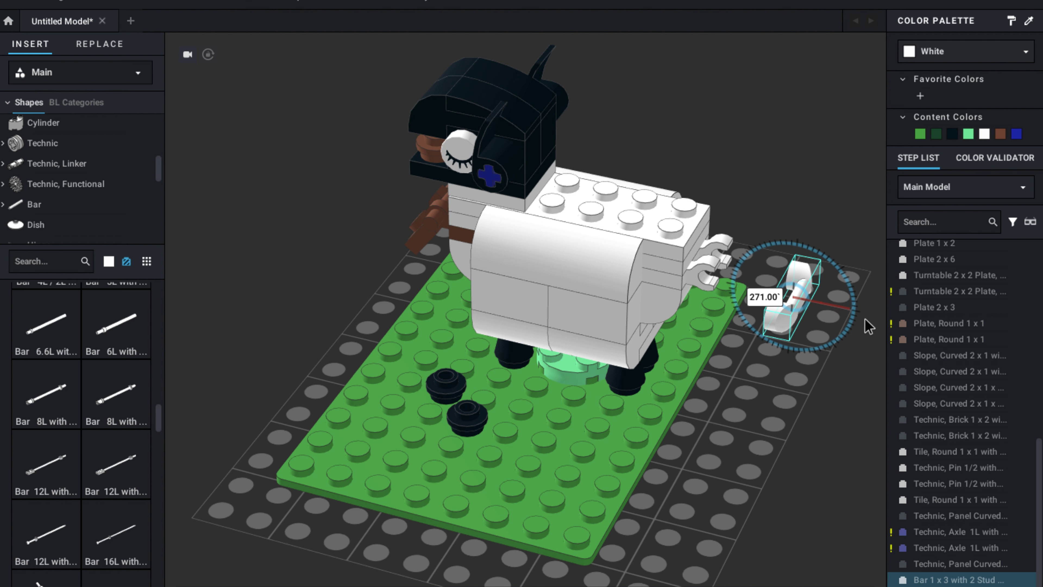
left_click_drag(868, 318, 759, 210)
left_click_drag(789, 304, 809, 337)
key("Delete")
Try a Bar 1L with Tow Ball in the clips at the sheep's rear and delete it.
scroll(90, 478, "down", 7)
scroll(89, 479, "up", 5)
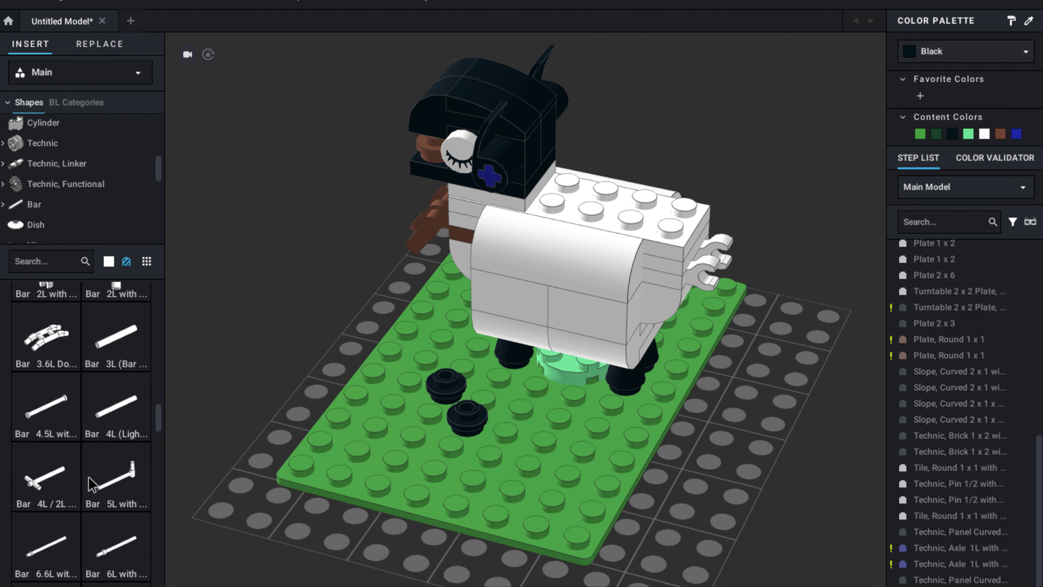
left_click_drag(46, 421, 741, 254)
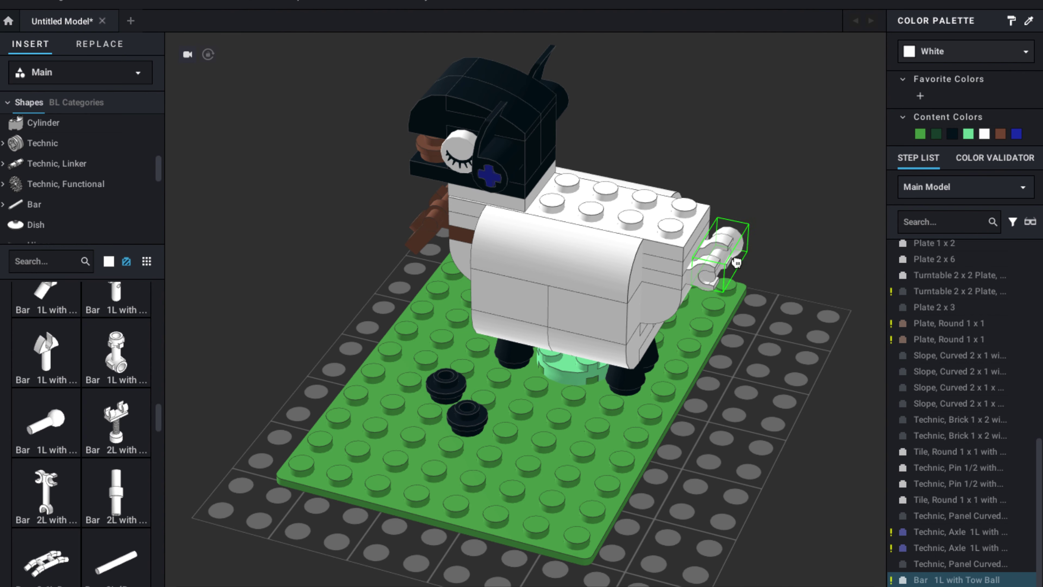
right_click_drag(736, 262, 648, 286)
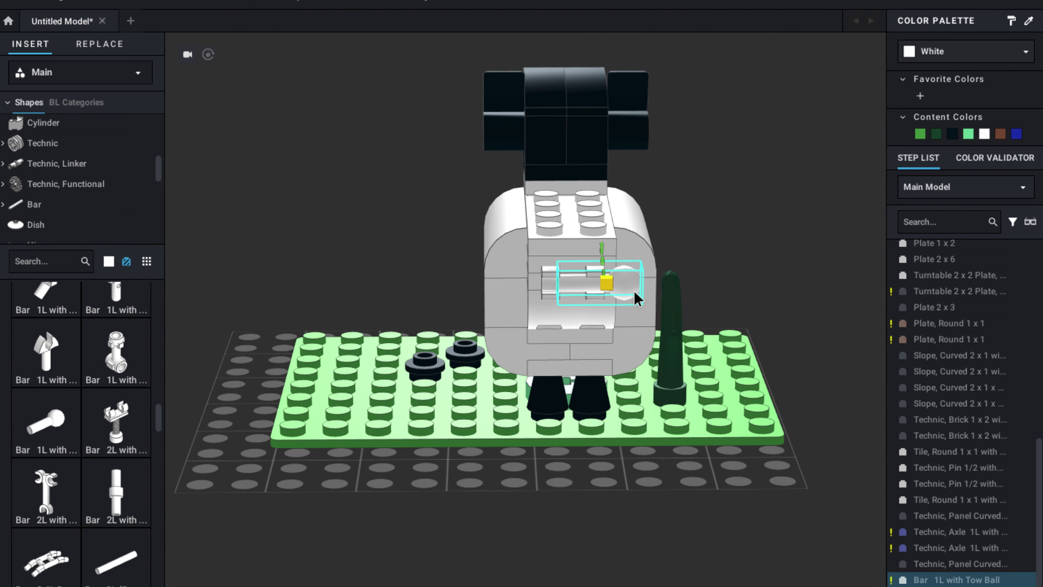
key("Delete")
Try Technic pins, including one without friction ridges, in the rear clips as a tail and delete them.
left_click(51, 163)
left_click_drag(116, 563, 574, 283)
key("Delete")
right_click_drag(618, 420, 731, 456)
left_click_drag(98, 511, 716, 314)
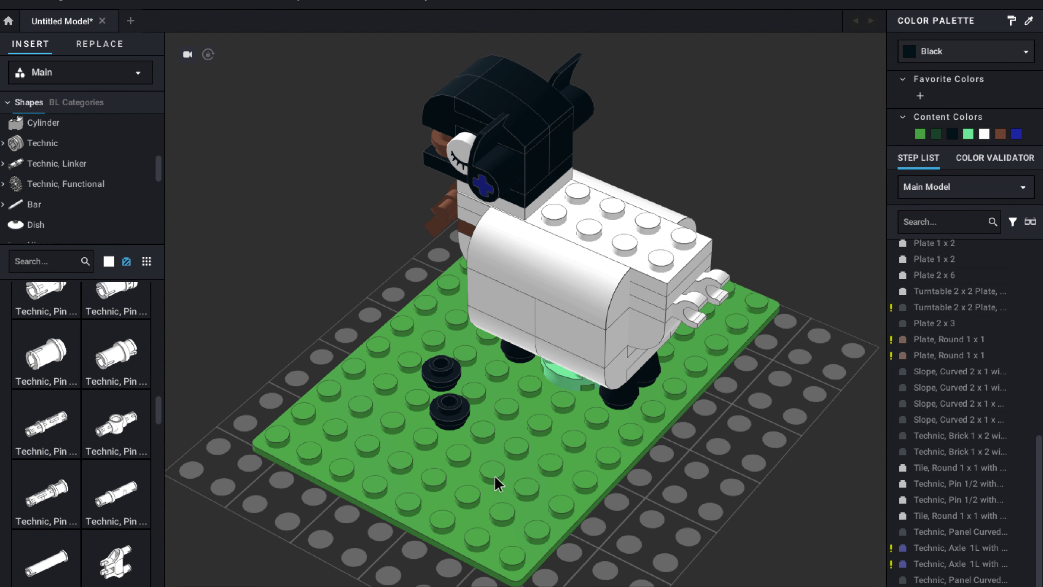
scroll(82, 431, "down", 5)
left_click_drag(116, 479, 713, 320)
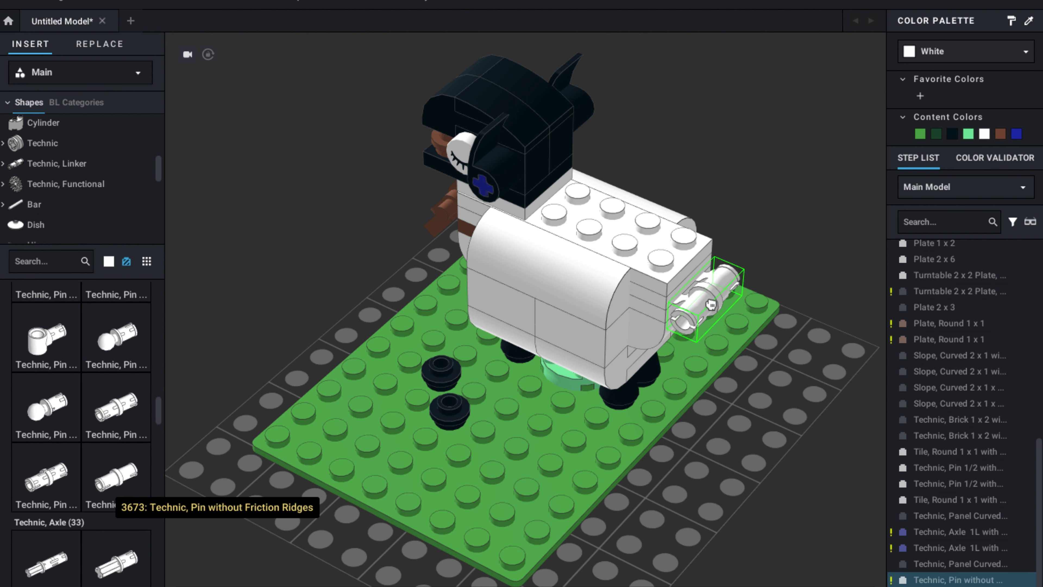
right_click_drag(711, 304, 582, 340)
left_click_drag(332, 258, 271, 267)
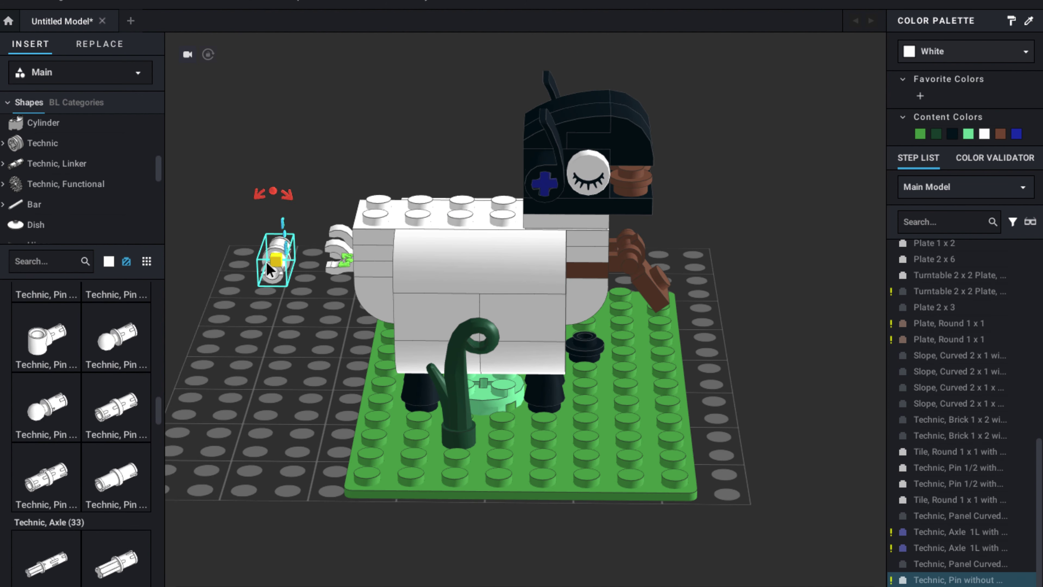
key("Delete")
Look through the Technic axles, curved slopes and modified plates for a piece that suits the sheep's tail.
scroll(107, 465, "down", 10)
scroll(107, 469, "down", 10)
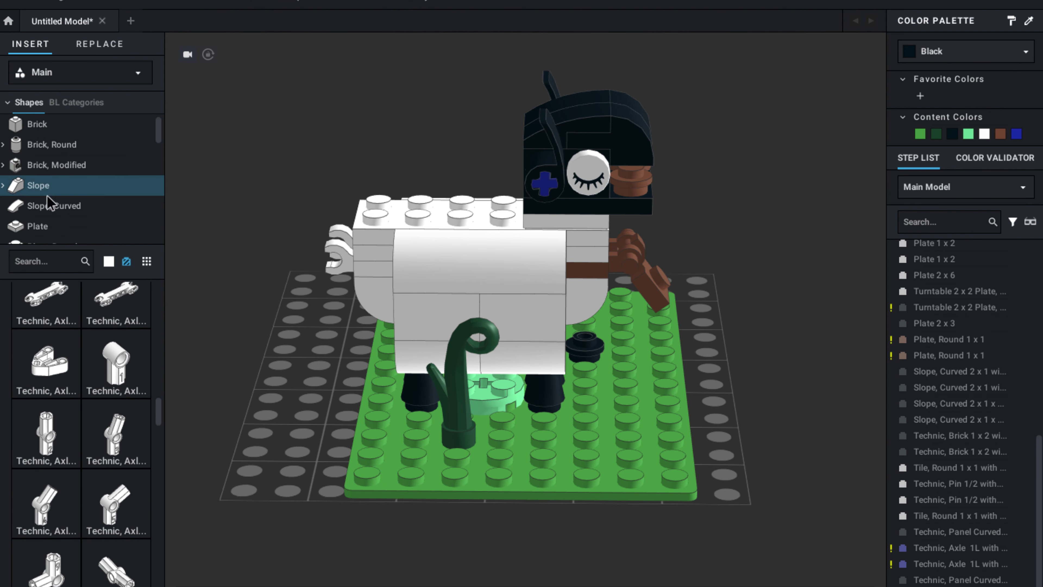
left_click(45, 227)
left_click(52, 164)
left_click(42, 225)
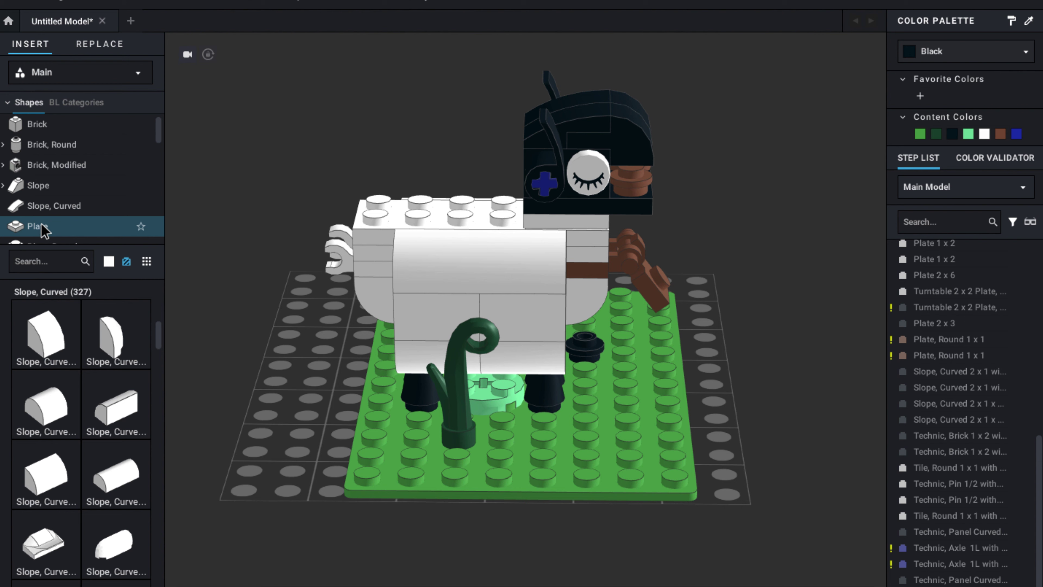
left_click(53, 213)
left_click(54, 232)
scroll(59, 452, "down", 2)
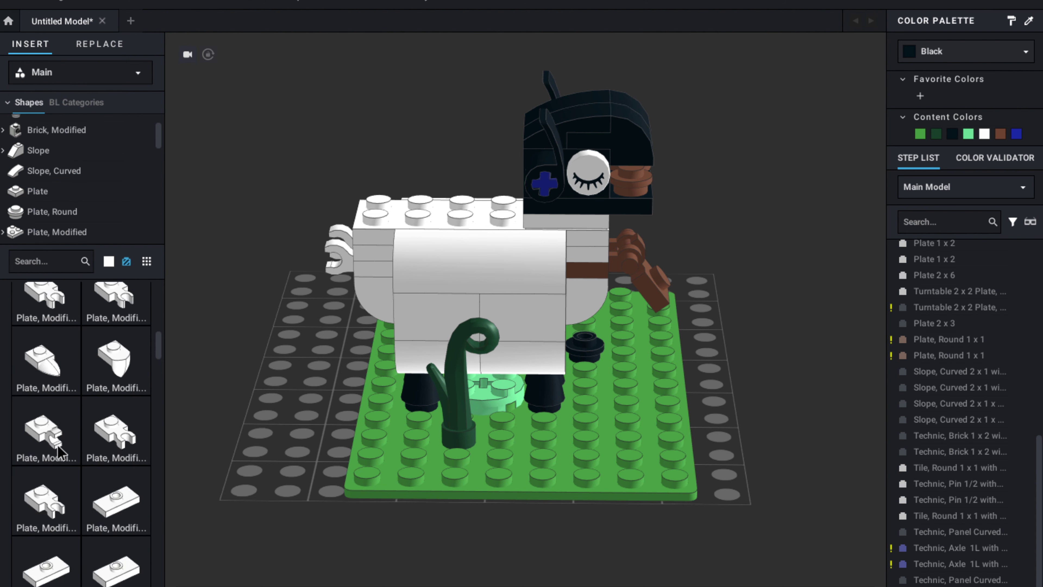
scroll(59, 450, "down", 5)
left_click_drag(108, 329, 91, 318)
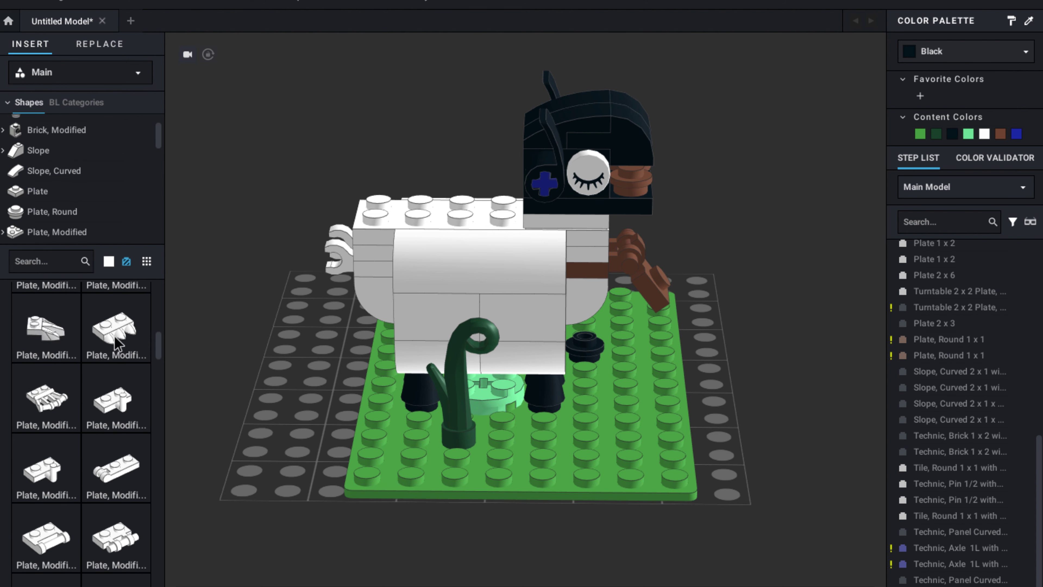
scroll(66, 464, "down", 3)
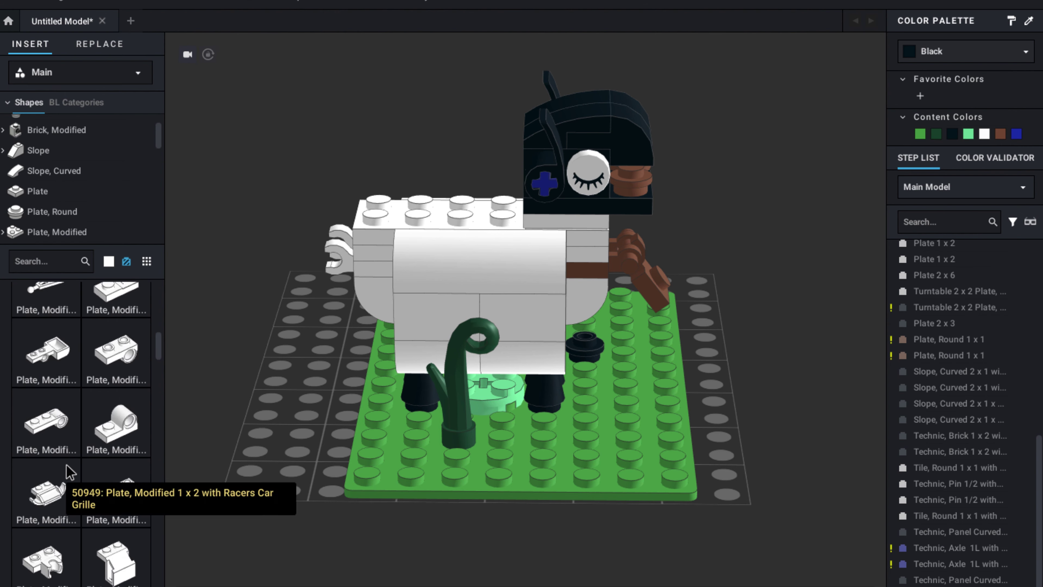
scroll(66, 465, "down", 5)
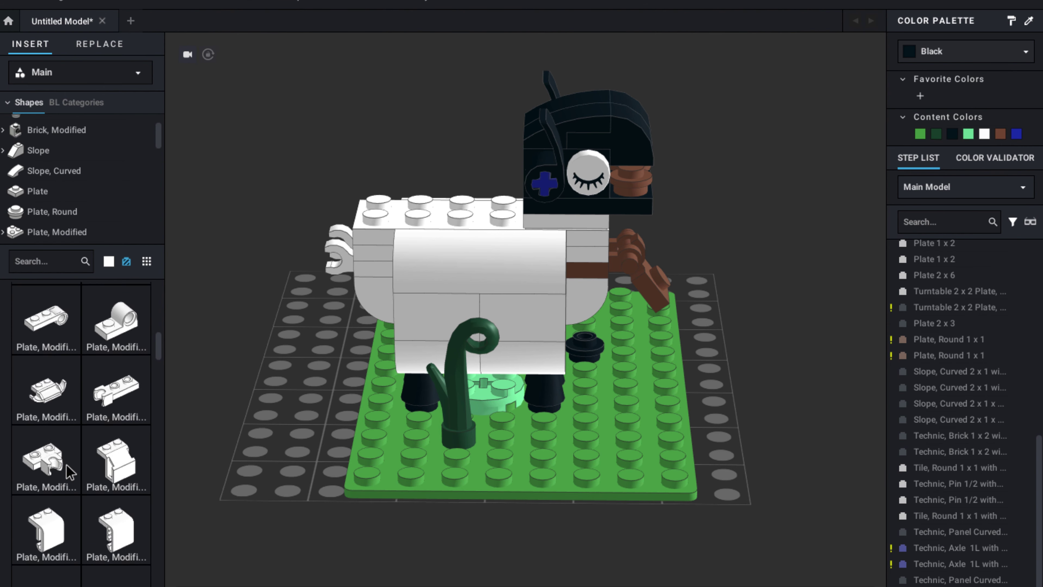
scroll(67, 468, "down", 6)
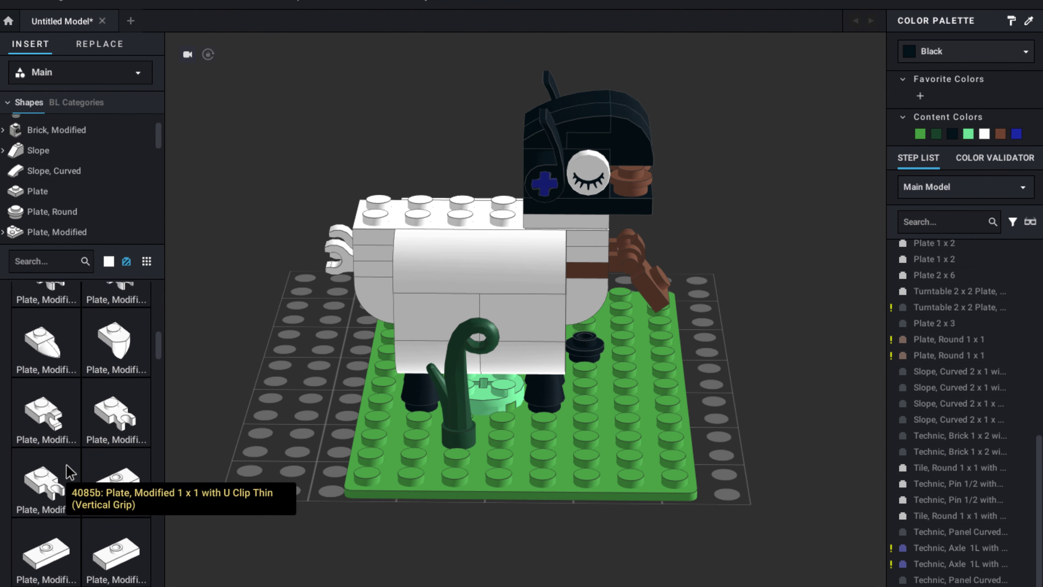
scroll(66, 465, "up", 10)
scroll(66, 464, "down", 12)
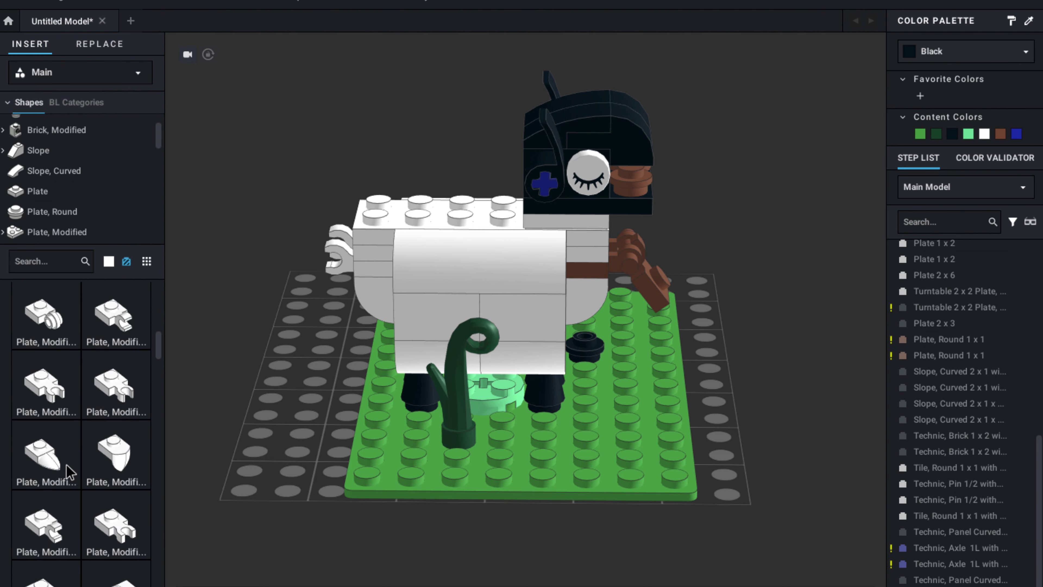
Replace the clip pieces at the sheep's rear with two pointed white Plate, Modified 1 x 1 parts side by side as the tail.
scroll(66, 465, "up", 4)
left_click_drag(43, 297, 347, 259)
left_click(344, 252)
key("Delete")
left_click(216, 254)
left_click(272, 200)
right_click_drag(272, 200, 514, 263)
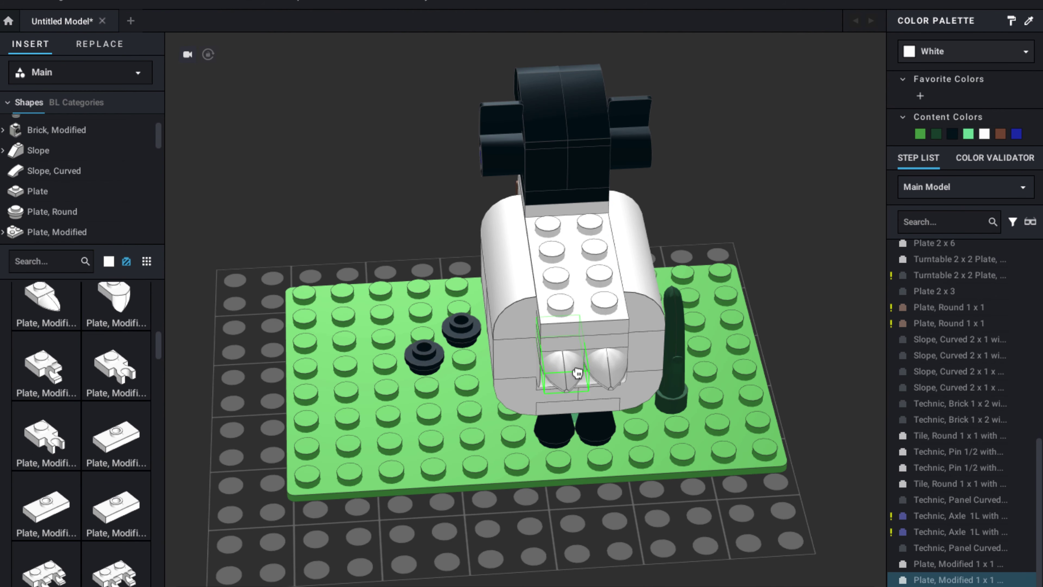
left_click(719, 404)
right_click_drag(719, 405, 841, 414)
left_click(840, 414)
Search the parts for "leaf" and clear the search.
scroll(56, 121, "up", 2)
left_click(56, 124)
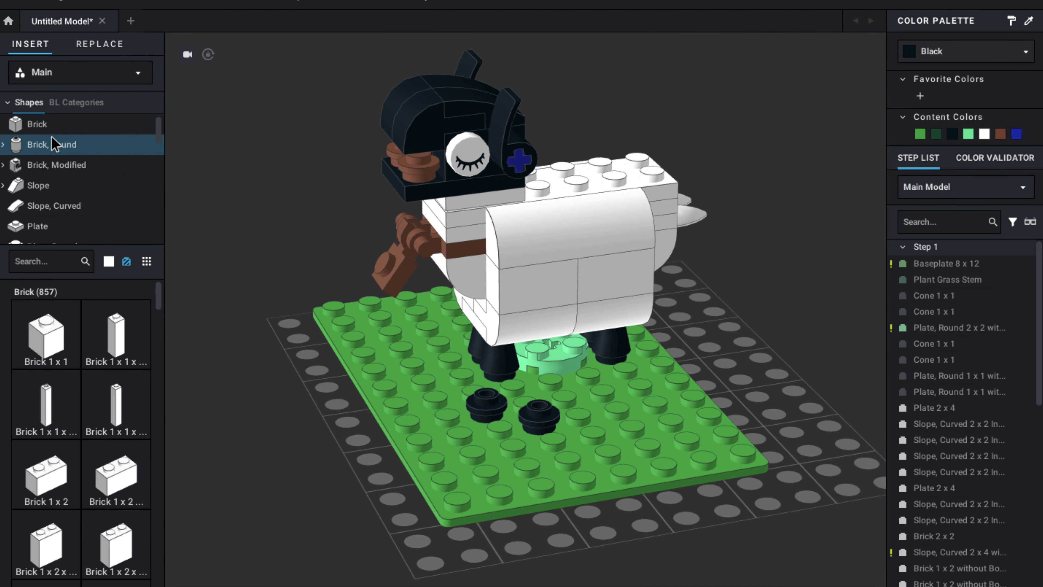
left_click(53, 140)
scroll(53, 437, "down", 6)
left_click(43, 262)
type("leave")
key("BackSpace")
key("BackSpace")
key("BackSpace")
key("BackSpace")
key("BackSpace")
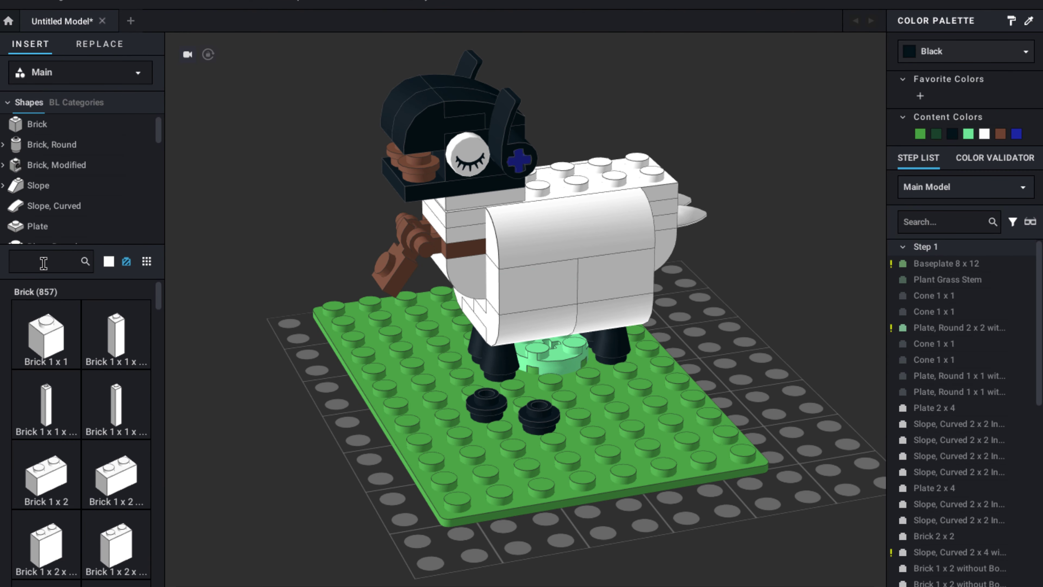
type("leaf")
key("BackSpace")
key("BackSpace")
key("BackSpace")
key("BackSpace")
Find the plant parts and place a white flower stem on one of the black round plates on the baseplate.
left_click(61, 127)
scroll(132, 503, "down", 7)
scroll(51, 211, "down", 5)
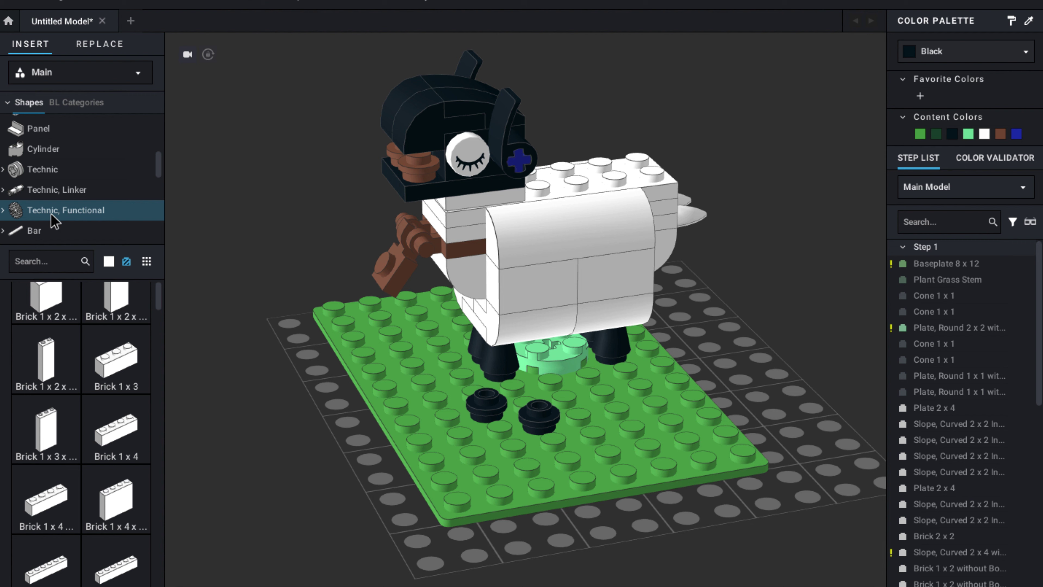
scroll(50, 214, "down", 5)
left_click(37, 161)
scroll(66, 464, "down", 2)
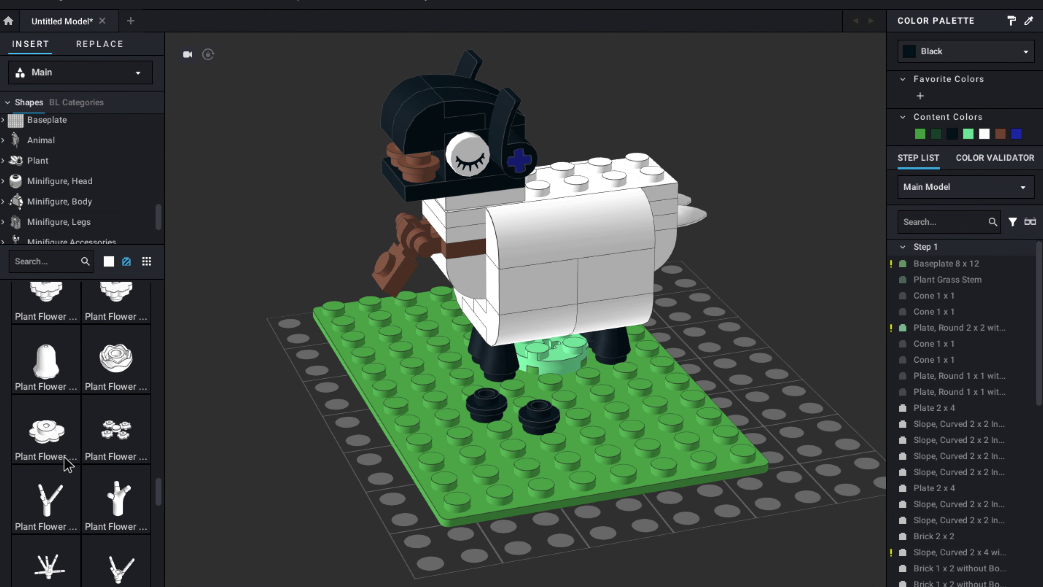
scroll(68, 464, "down", 2)
left_click_drag(118, 500, 494, 369)
Select the flower stem together with its black round plate and move both farther from the sheep on the baseplate.
left_click(473, 415)
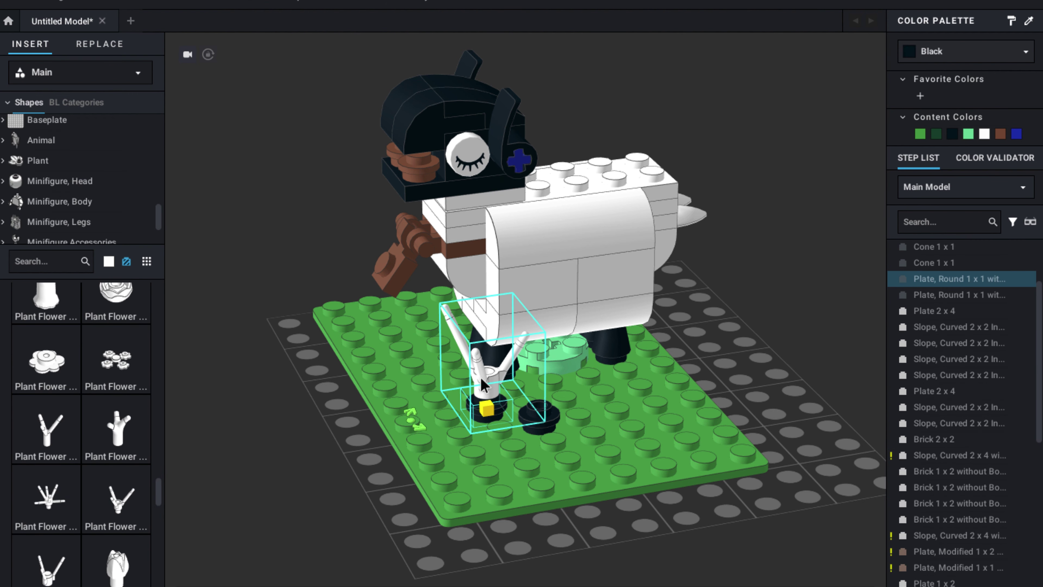
left_click(487, 382)
left_click(486, 414, "shift")
left_click_drag(486, 414, 459, 438)
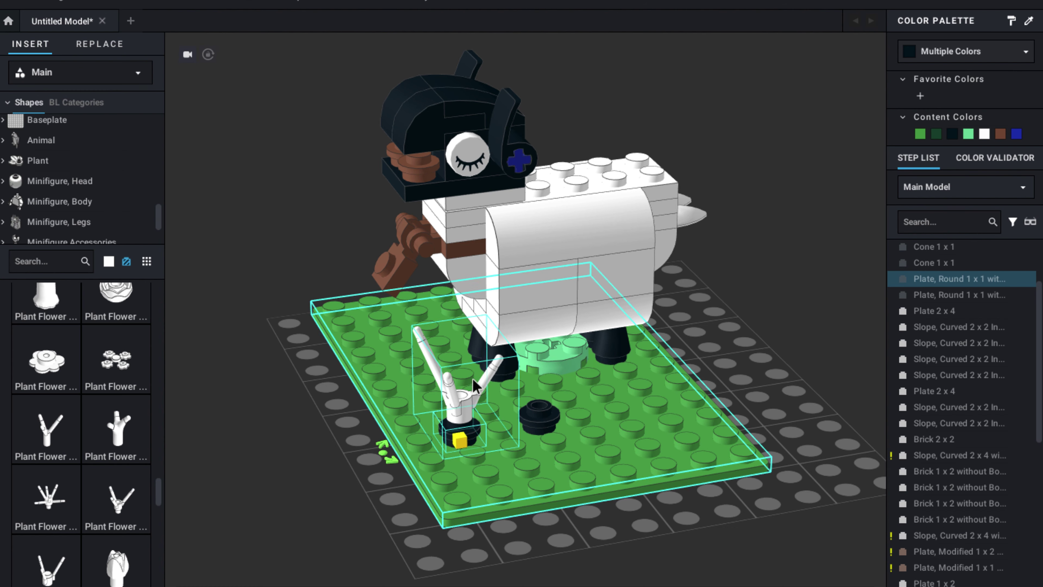
Place a second, slimmer white flower stem on the other black round plate.
left_click(772, 337)
right_click_drag(772, 337, 682, 331)
left_click_drag(50, 436, 503, 395)
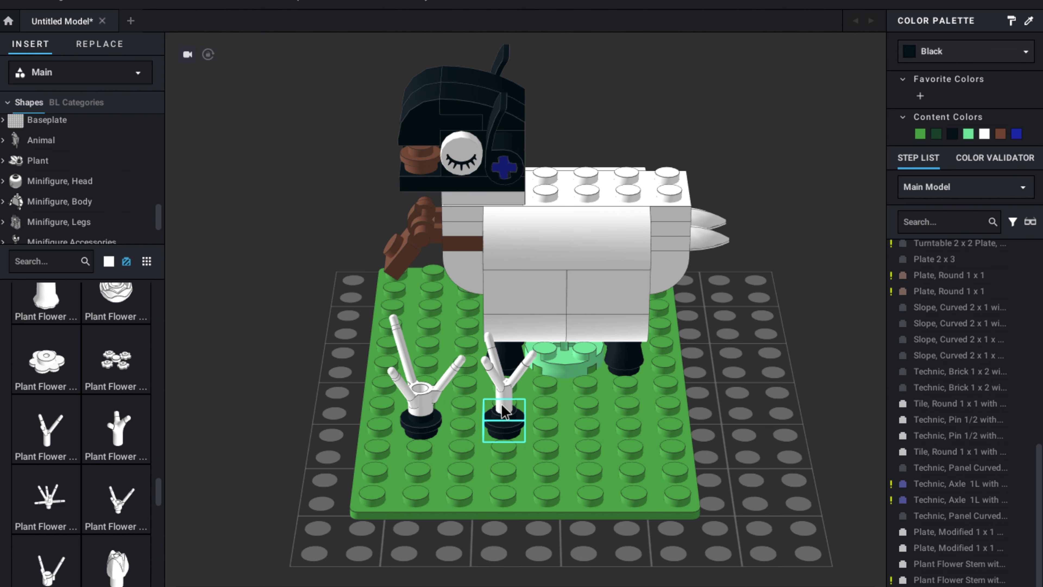
Place a round rose flower on one branch of the thicker flower stem and colour it Light Purple.
right_click_drag(503, 395, 229, 284)
scroll(115, 328, "up", 1)
left_click_drag(115, 328, 419, 364)
left_click(419, 364)
left_click(914, 53)
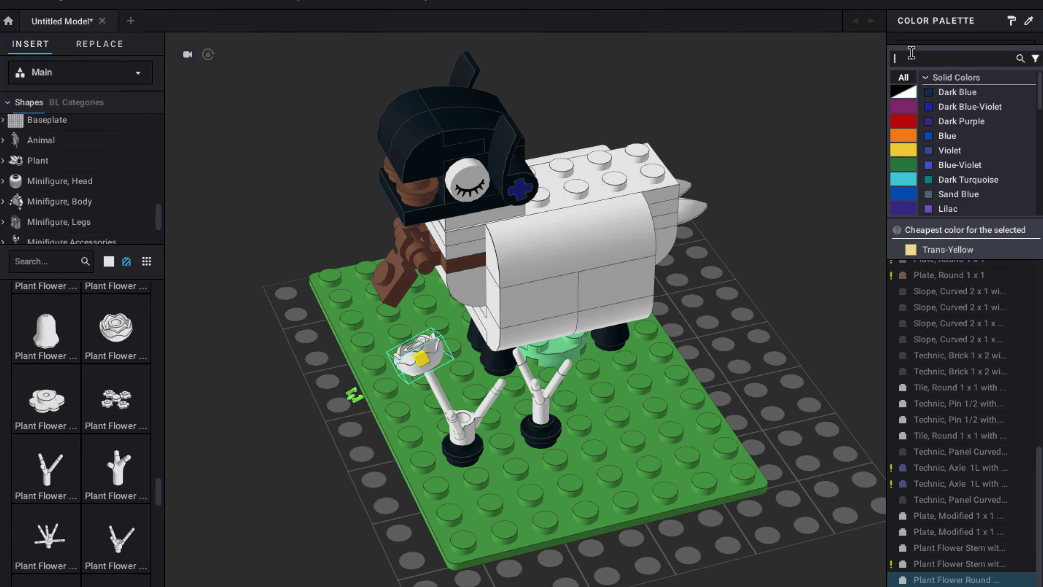
left_click(937, 167)
Duplicate the Light Purple rose and attach the copy to a second branch of the thicker stem.
key("ctrl+c")
key("ctrl+v")
right_click_drag(453, 419, 412, 408)
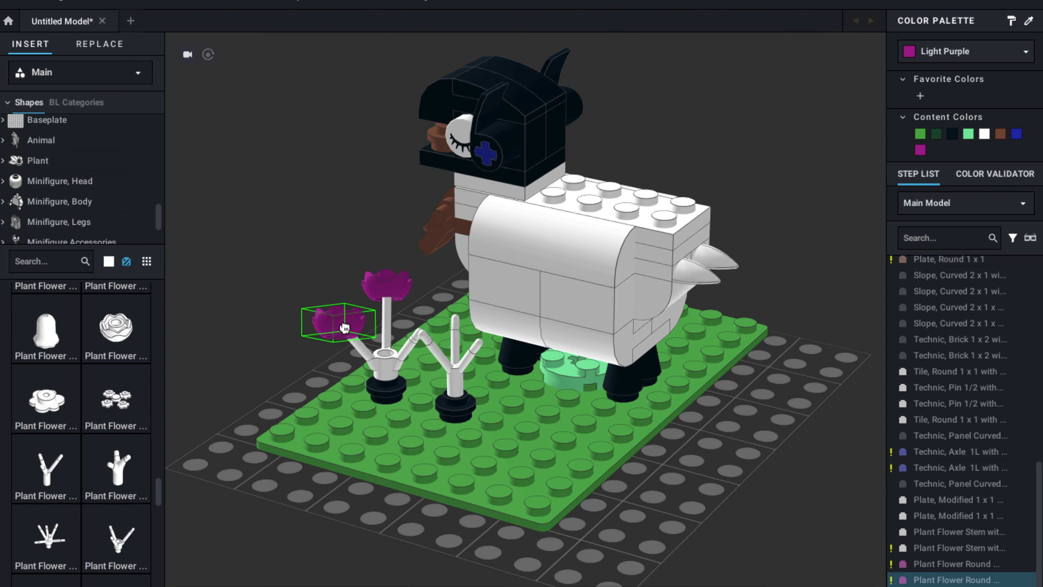
right_click_drag(344, 328, 351, 366)
left_click(334, 323)
key("ctrl+v")
right_click_drag(433, 372, 560, 367)
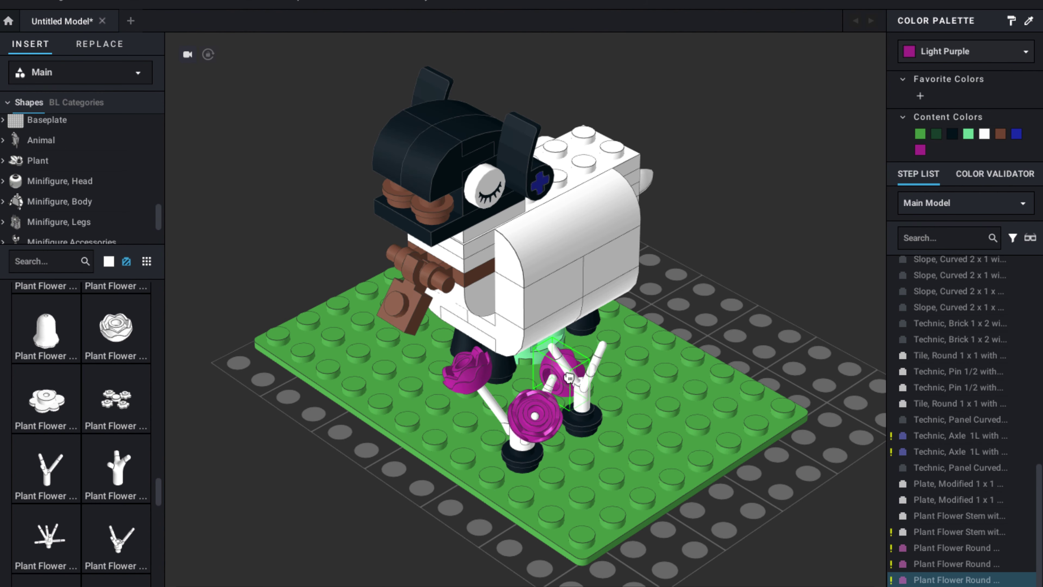
right_click_drag(533, 416, 480, 411)
key("ctrl+v")
right_click_drag(462, 357, 457, 386)
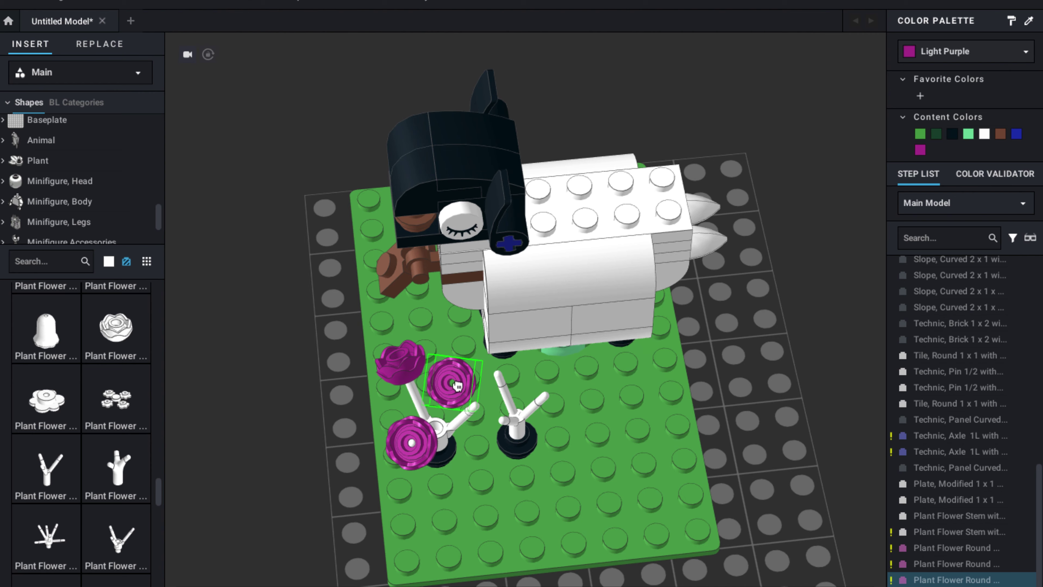
key("Escape")
Select the slimmer flower stem with its black round plate and move both farther from the thicker stem on the baseplate.
left_click(499, 431)
right_click_drag(499, 431, 472, 392)
left_click(473, 395)
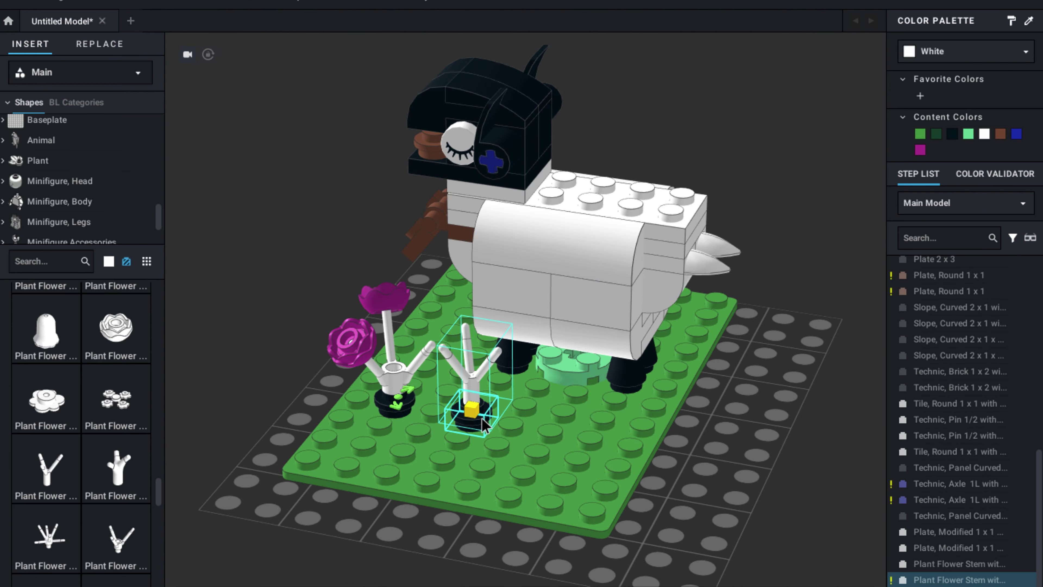
left_click(475, 409, "ctrl")
left_click_drag(474, 409, 581, 447)
Make a third copy of the Light Purple rose and set it down outside the baseplate.
left_click(363, 341)
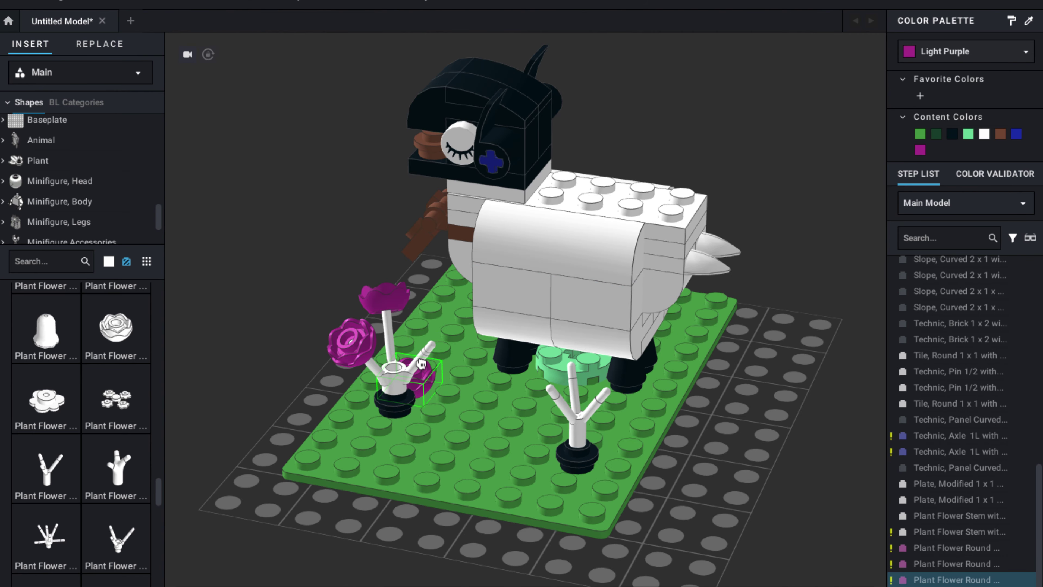
right_click_drag(421, 364, 570, 249)
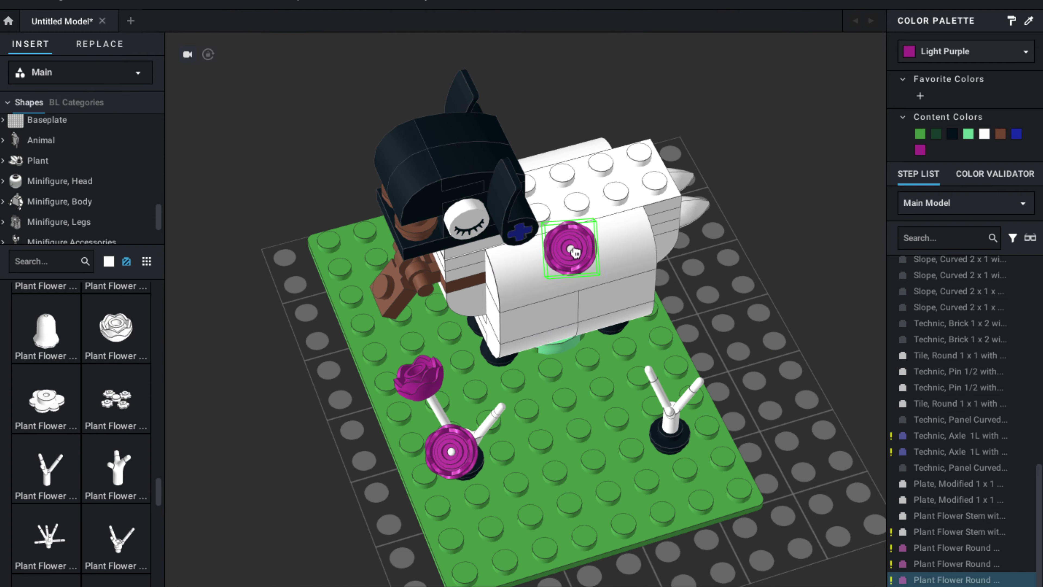
right_click_drag(497, 416, 651, 308)
right_click_drag(710, 350, 542, 393)
Move the thicker stem with its two roses and black plate off the baseplate and fit the third rose on its free branch.
left_click(541, 392)
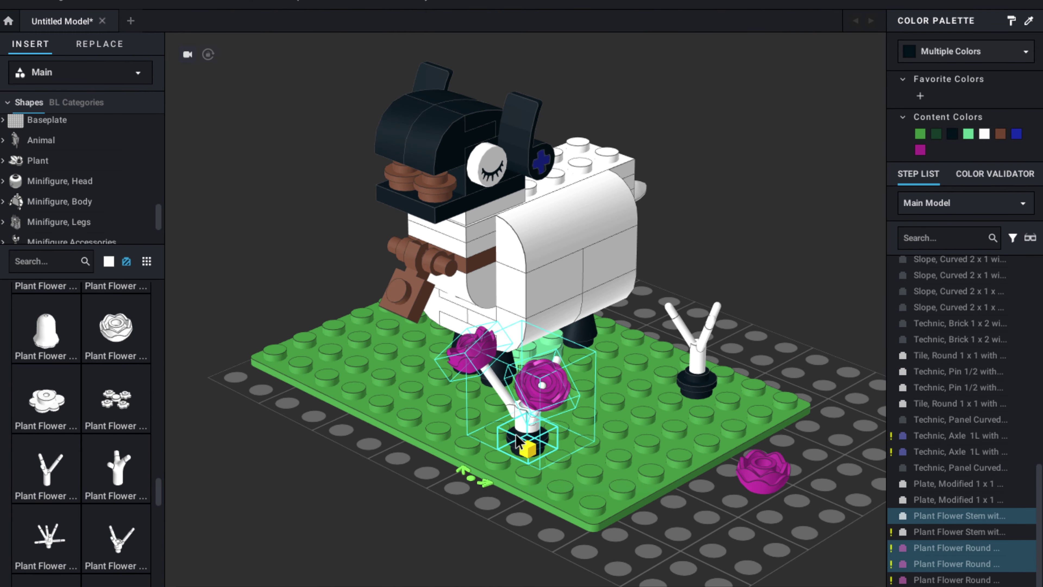
left_click_drag(516, 437, 382, 548)
left_click(478, 545)
right_click_drag(478, 545, 403, 549)
left_click_drag(574, 531, 245, 392)
left_click(247, 467)
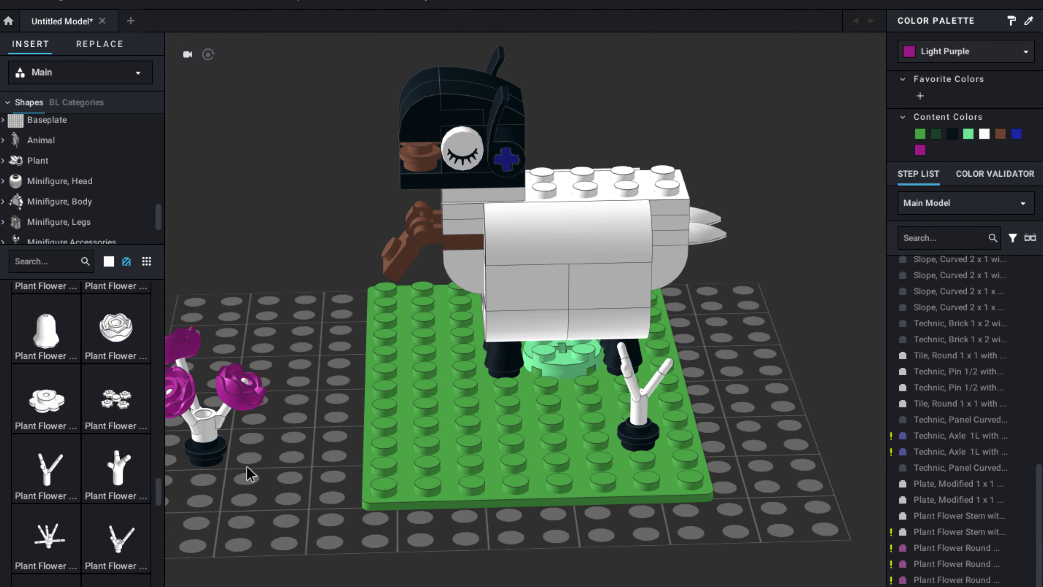
Select the three-rose flower together with its black round plate and move it back onto the baseplate near the sheep's head.
right_click_drag(247, 468, 213, 468)
left_click_drag(302, 548, 170, 322)
left_click_drag(226, 456, 454, 426)
Take the slimmer flower stem off its black round plate and set it down beside the baseplate.
left_click(658, 400)
right_click_drag(747, 377, 712, 382)
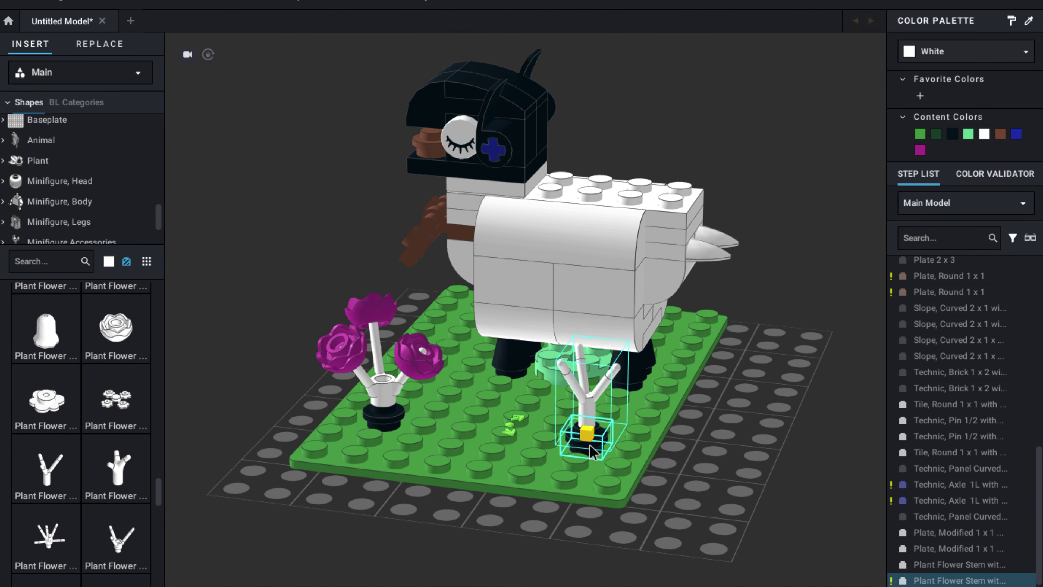
left_click_drag(593, 452, 823, 546)
Attach three copies of the Light Purple rose to the branches of the slimmer stem beside the baseplate.
left_click(414, 368)
right_click_drag(770, 502, 332, 401)
right_click_drag(416, 488, 595, 488)
key("ctrl+v")
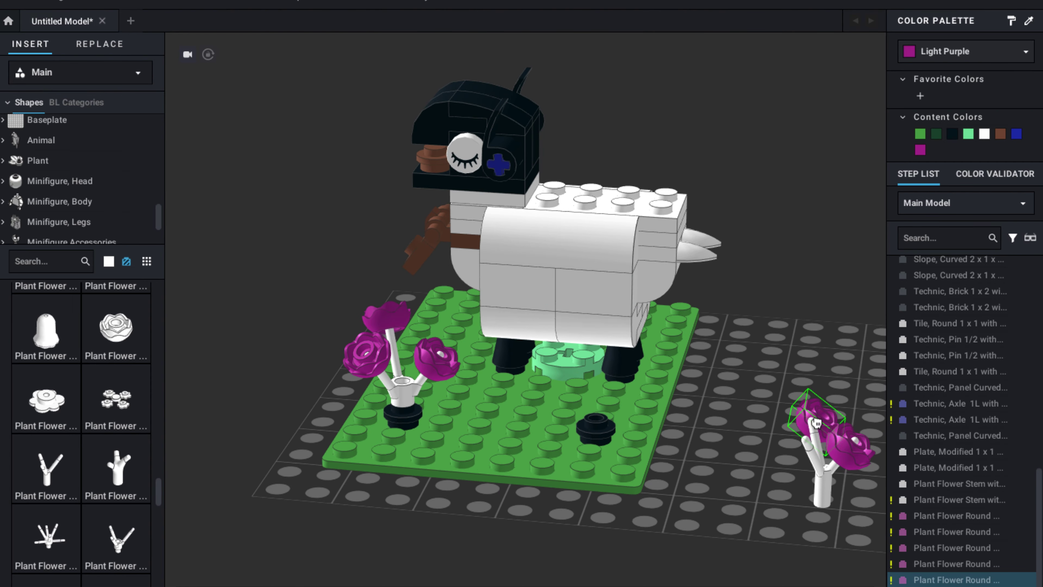
right_click_drag(805, 436, 671, 441)
right_click_drag(818, 395, 641, 428)
right_click_drag(734, 221, 674, 451)
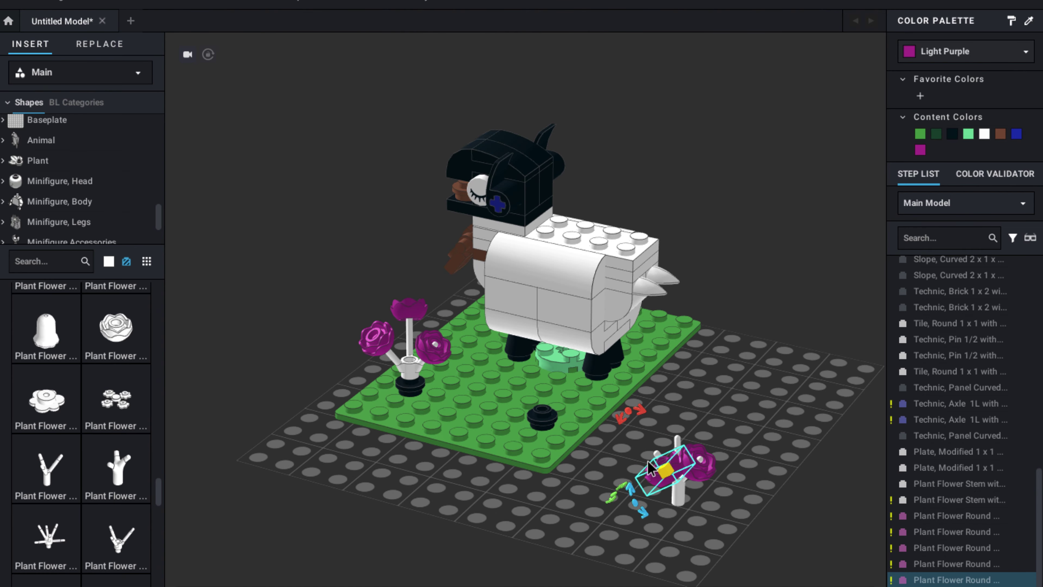
left_click_drag(649, 463, 658, 473)
right_click_drag(739, 432, 682, 436)
key("ctrl+v")
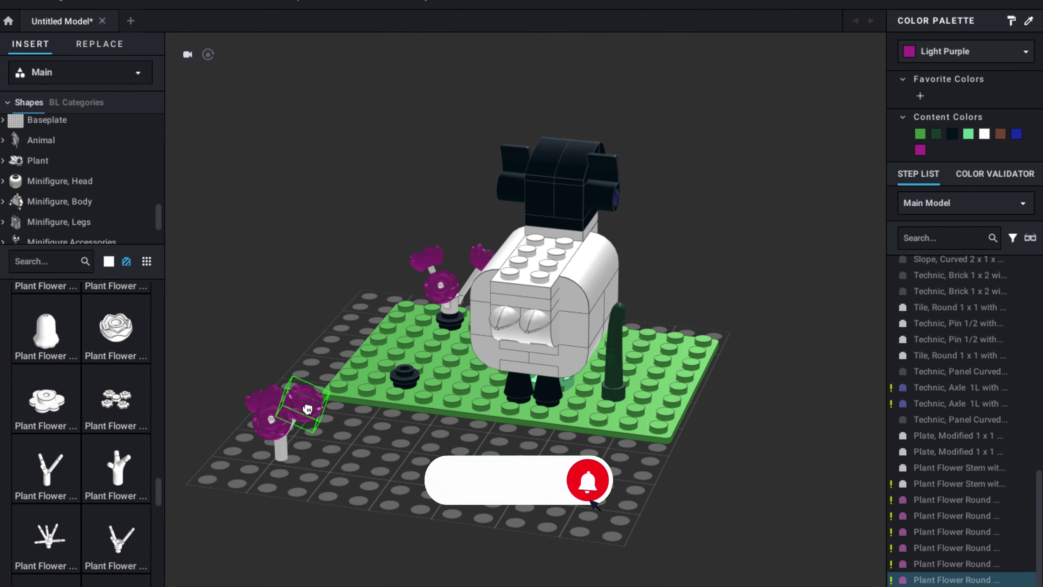
left_click(305, 414)
Select the slimmer stem with all its roses and place it on the free black round plate on the baseplate.
left_click_drag(231, 367, 339, 474)
left_click_drag(281, 450, 405, 365)
left_click(393, 489)
right_click_drag(393, 488, 288, 491)
Move the dark green grass stem slightly farther from the sheep on the baseplate.
left_click_drag(416, 348, 374, 342)
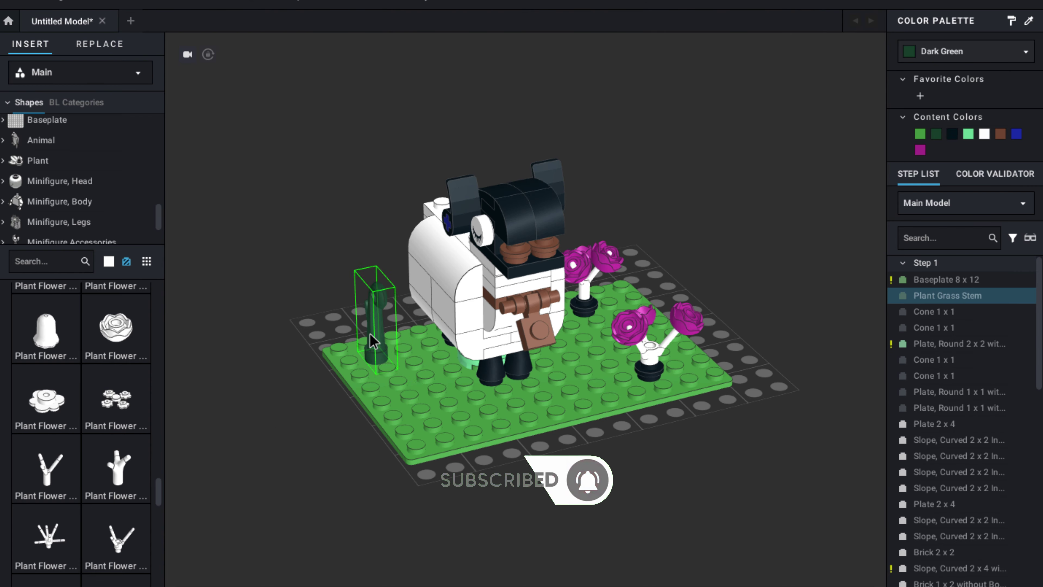
left_click(550, 509)
right_click_drag(550, 510, 487, 501)
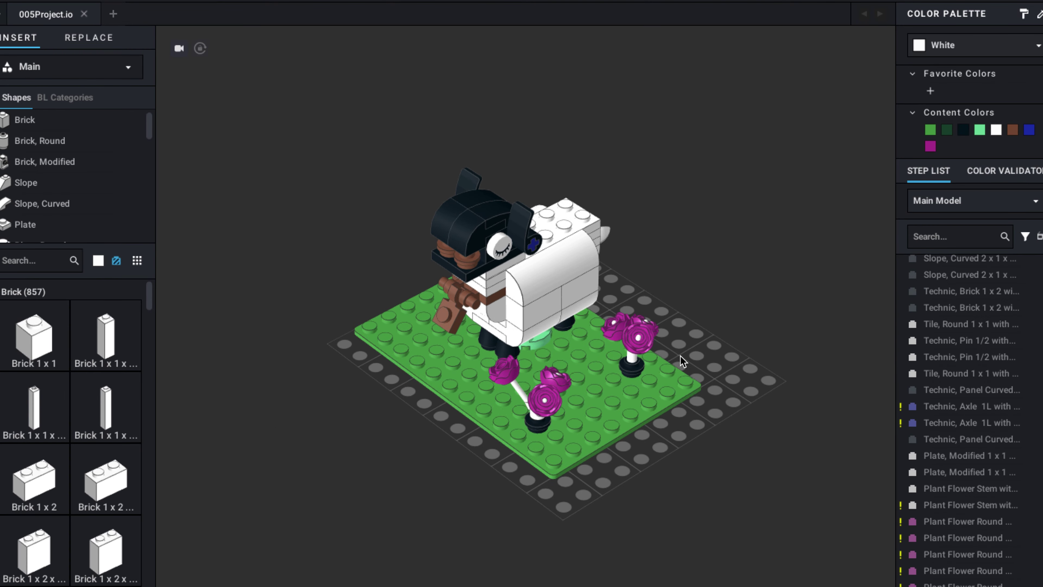
left_click(664, 361)
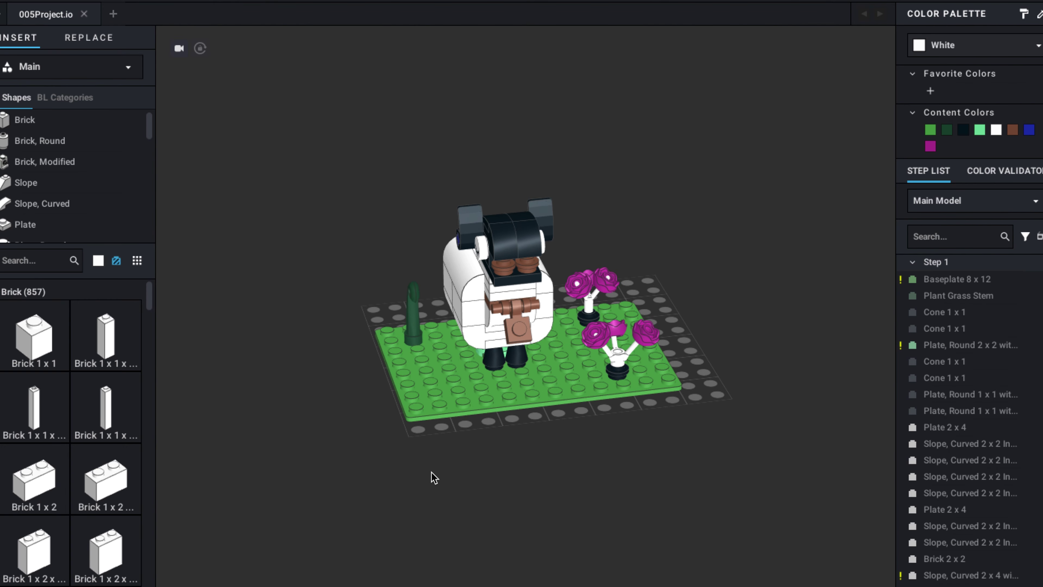
scroll(434, 478, "up", 5)
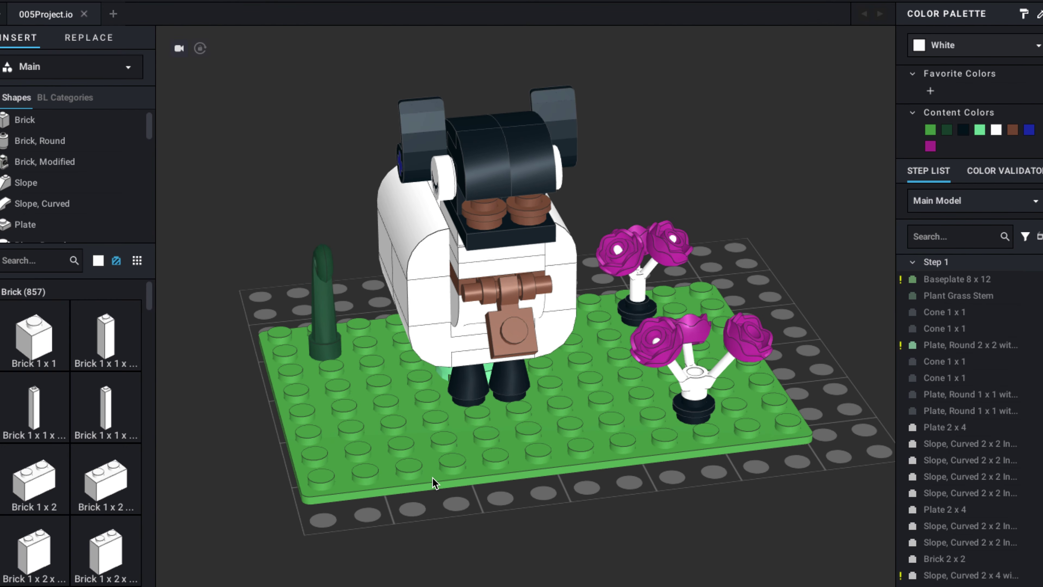
right_click_drag(432, 477, 423, 477)
right_click_drag(410, 479, 188, 488)
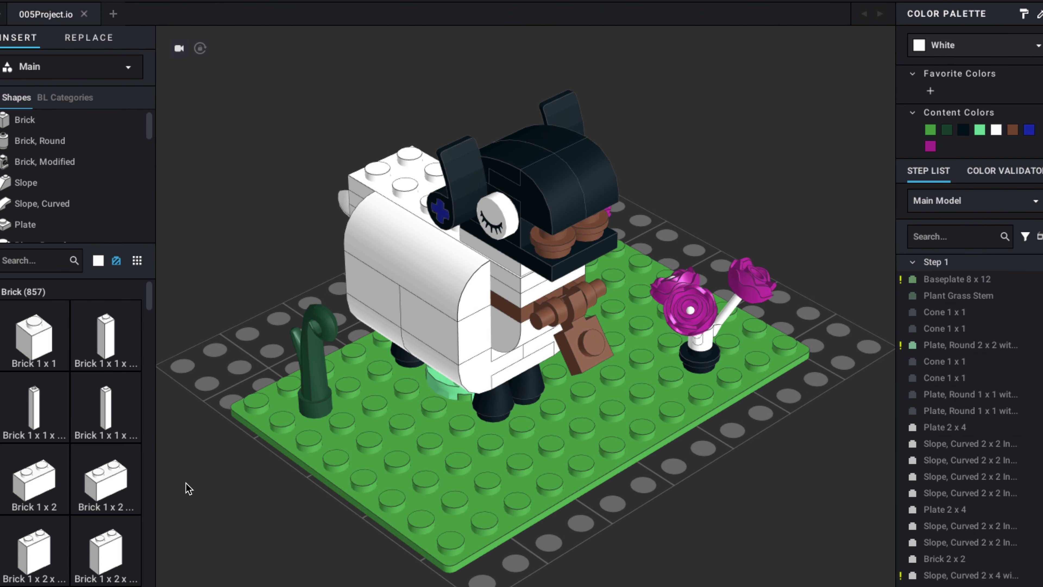